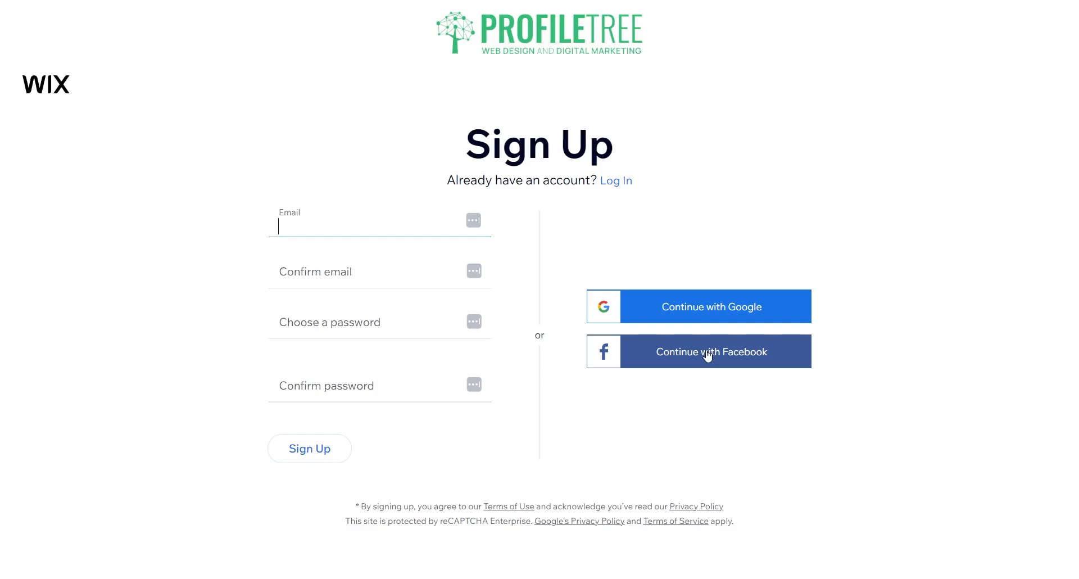
# Step: Log in to the existing account and start a new Wix Editor site, choosing setup without the AI chat
pyautogui.click(615, 181)
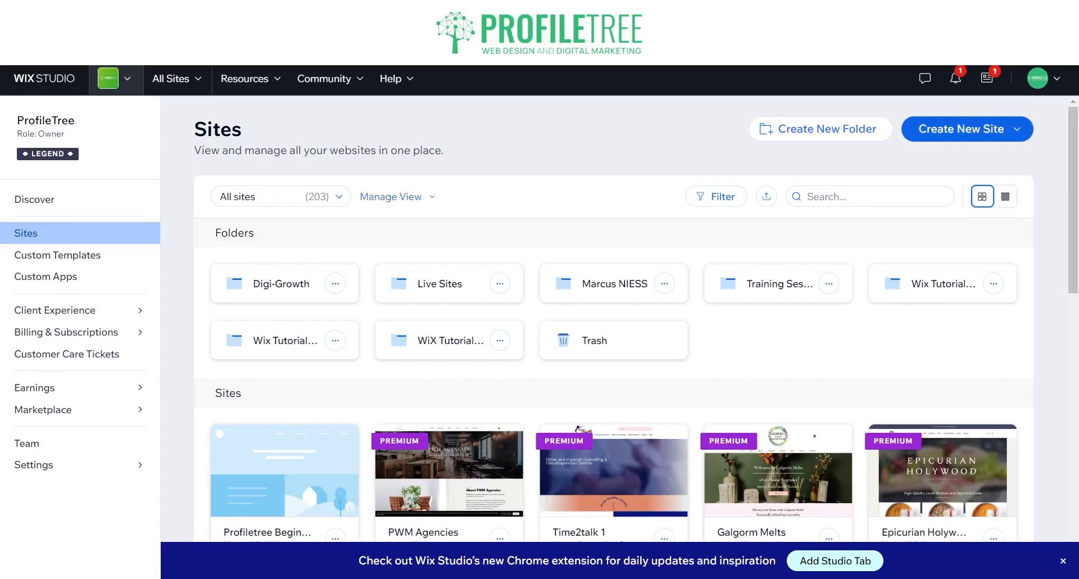
pyautogui.click(978, 130)
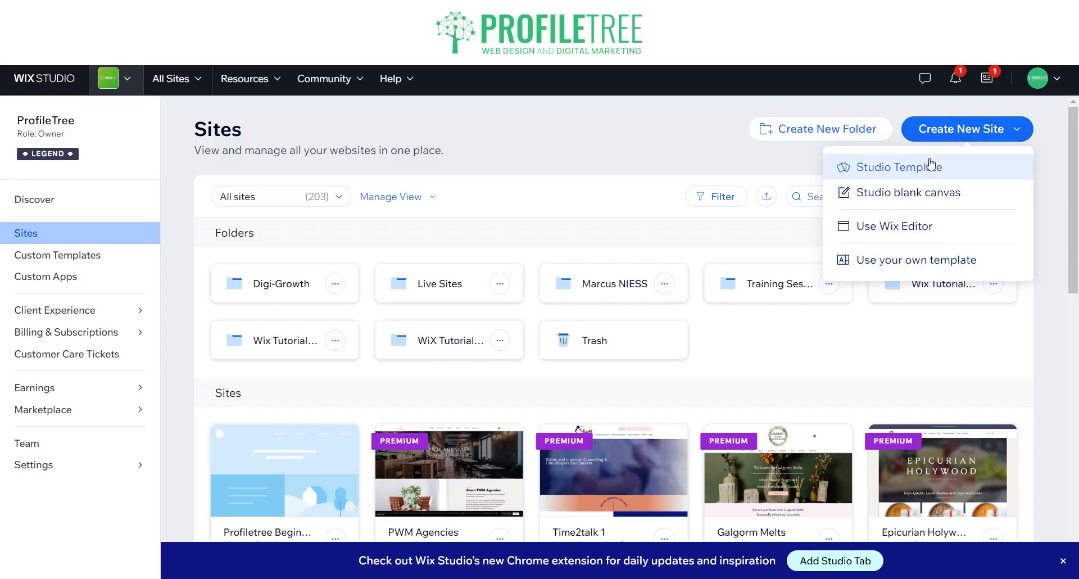
pyautogui.click(916, 227)
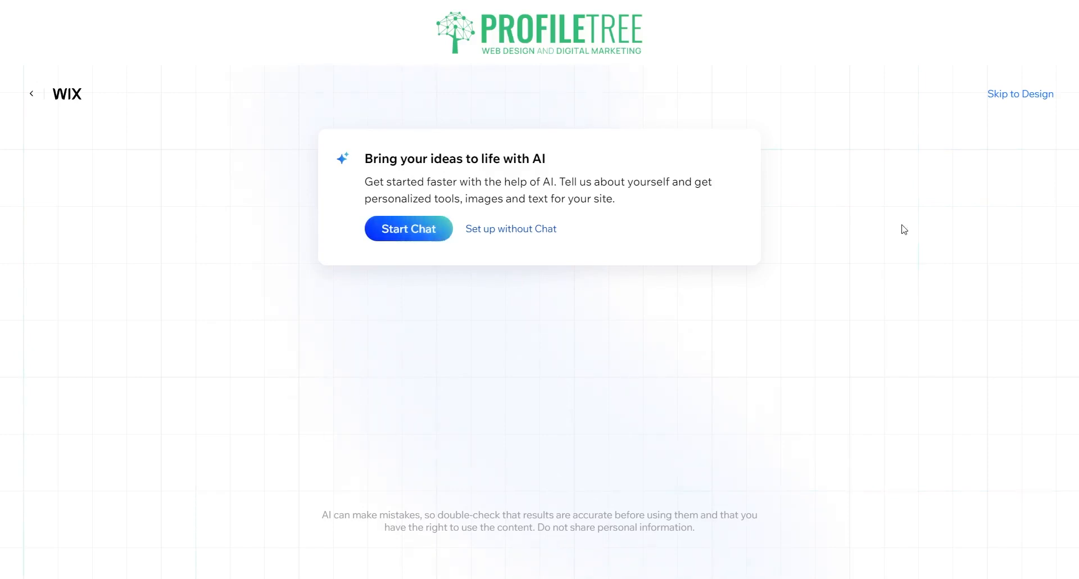
pyautogui.click(508, 228)
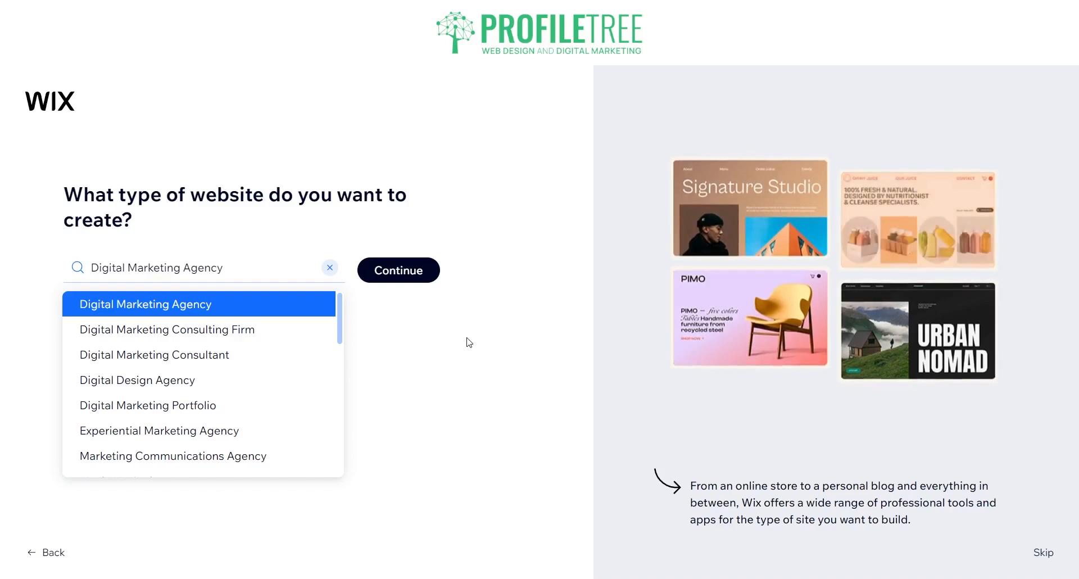
# Step: Replace the website type with Mechanic, chosen from the suggested business types, and continue
pyautogui.click(332, 272)
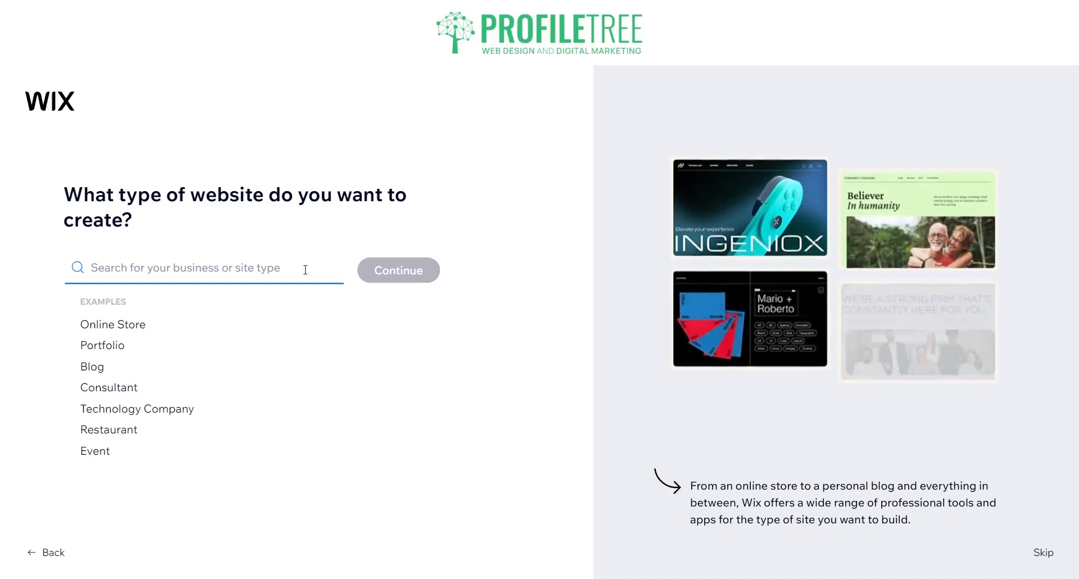
pyautogui.write('Mechanic')
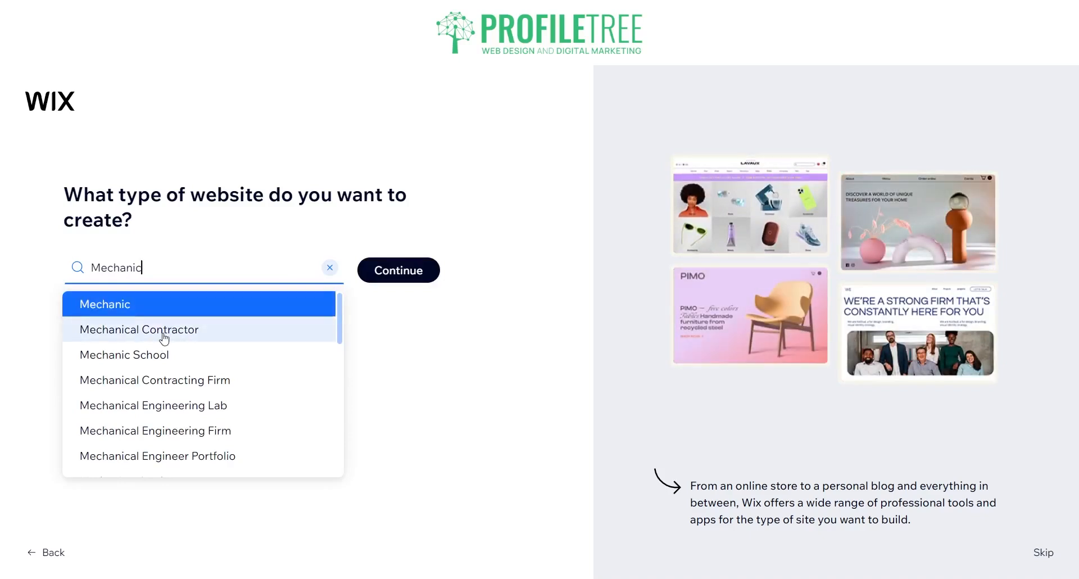
pyautogui.scroll(-5, 151, 340)
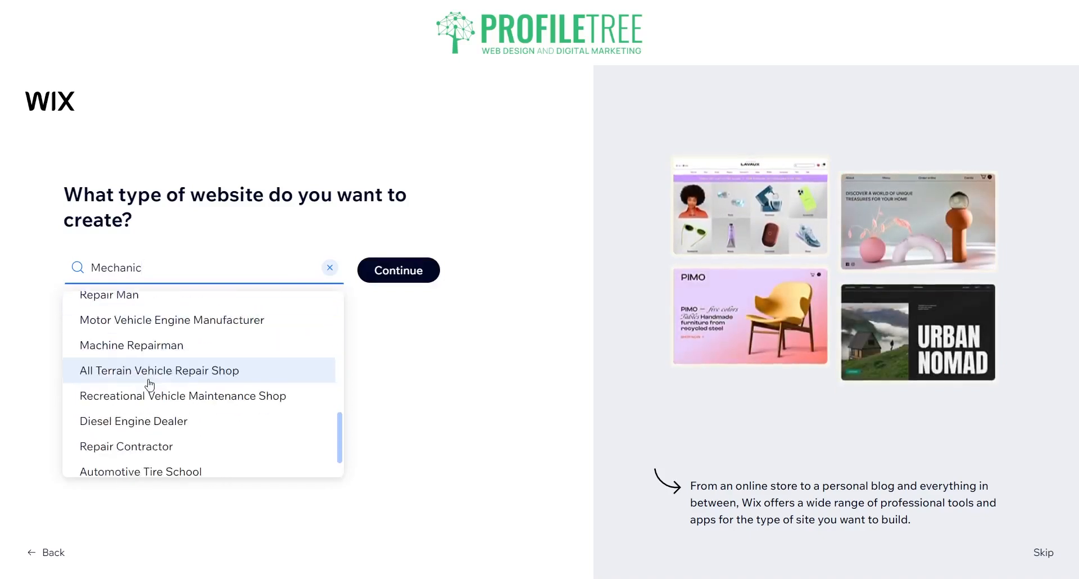
pyautogui.scroll(-1, 163, 382)
pyautogui.scroll(1, 222, 405)
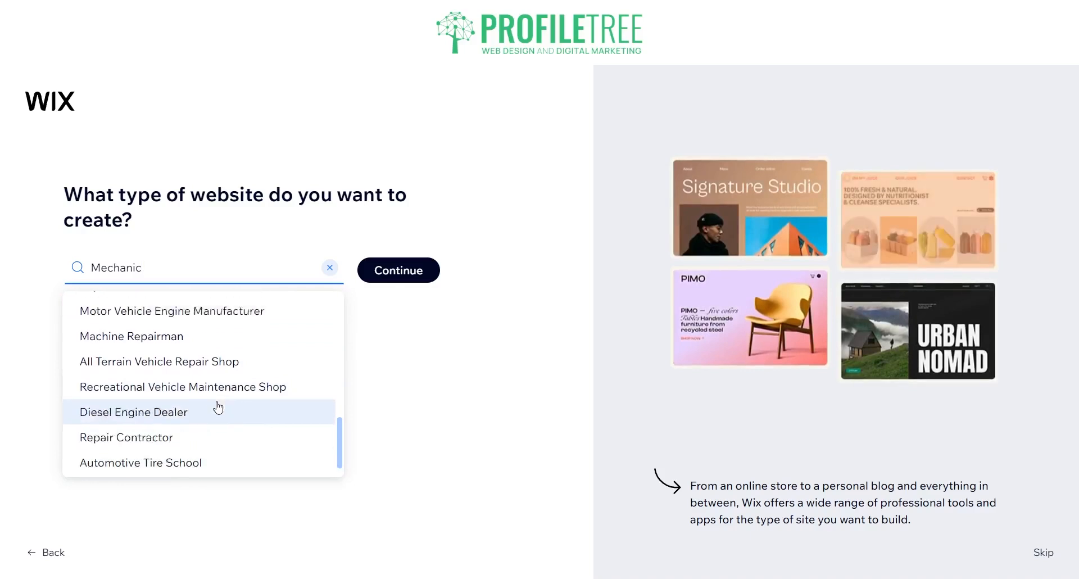
pyautogui.scroll(5, 228, 388)
pyautogui.scroll(2, 241, 417)
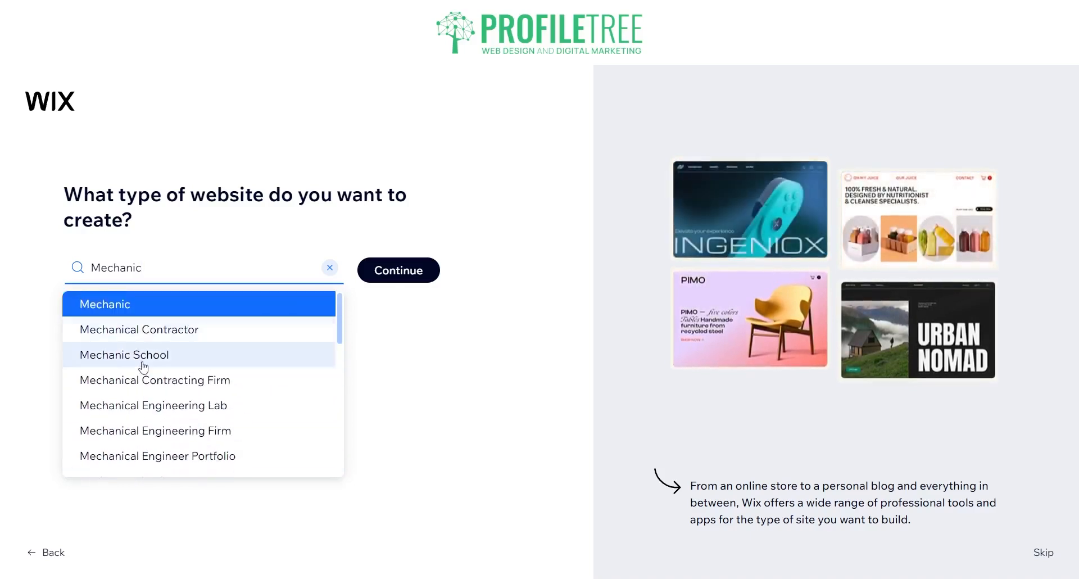
pyautogui.scroll(-4, 214, 359)
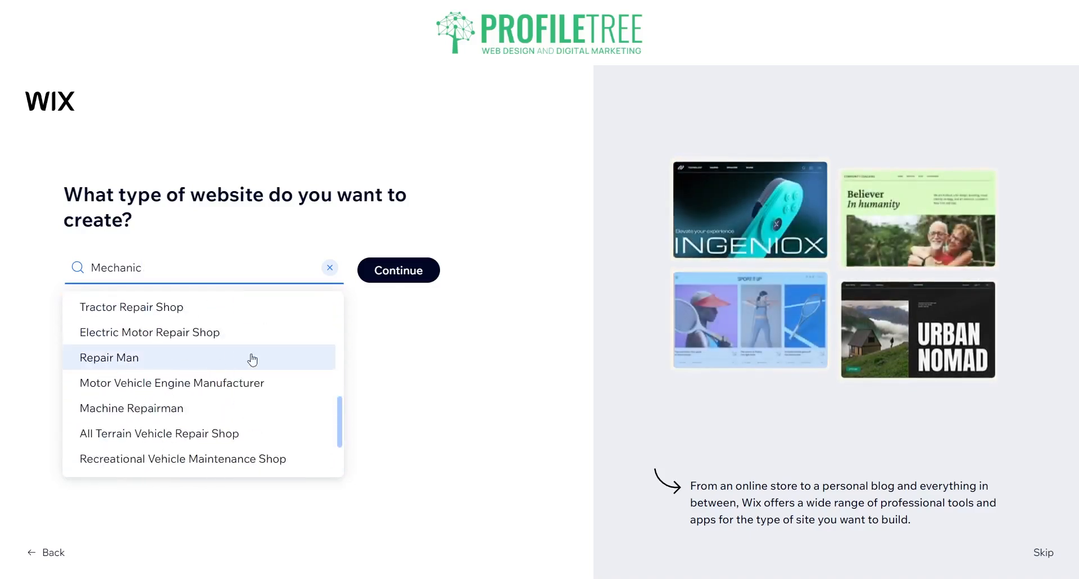
pyautogui.scroll(2, 168, 364)
pyautogui.scroll(2, 156, 344)
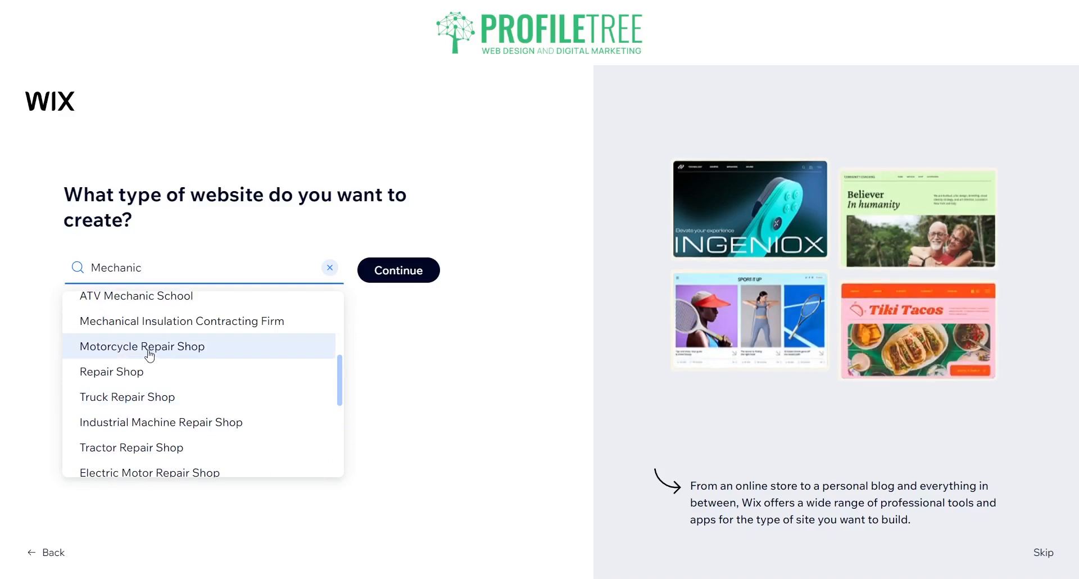
pyautogui.scroll(3, 163, 323)
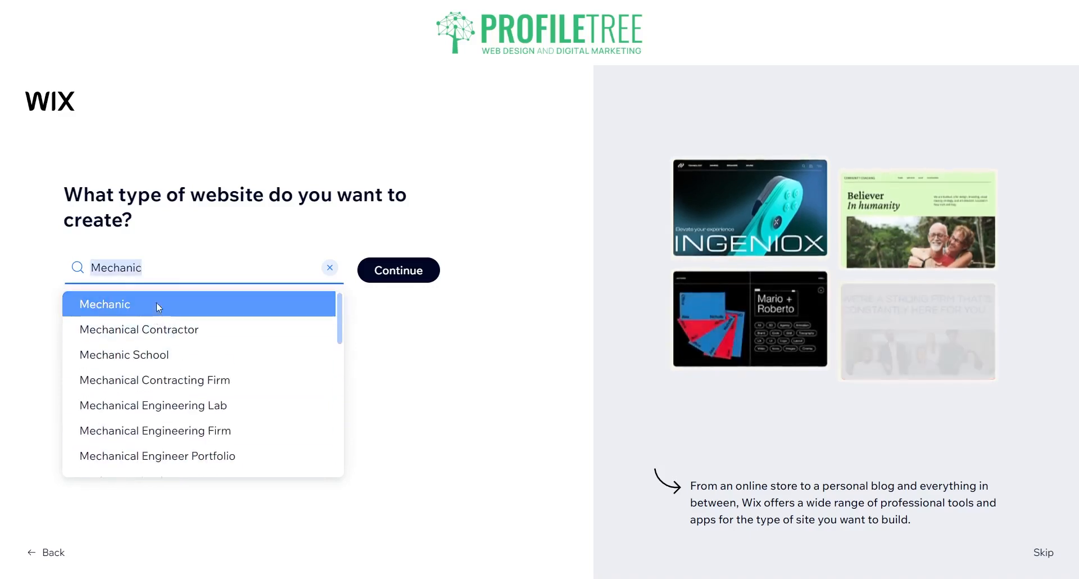
pyautogui.click(157, 304)
pyautogui.click(417, 270)
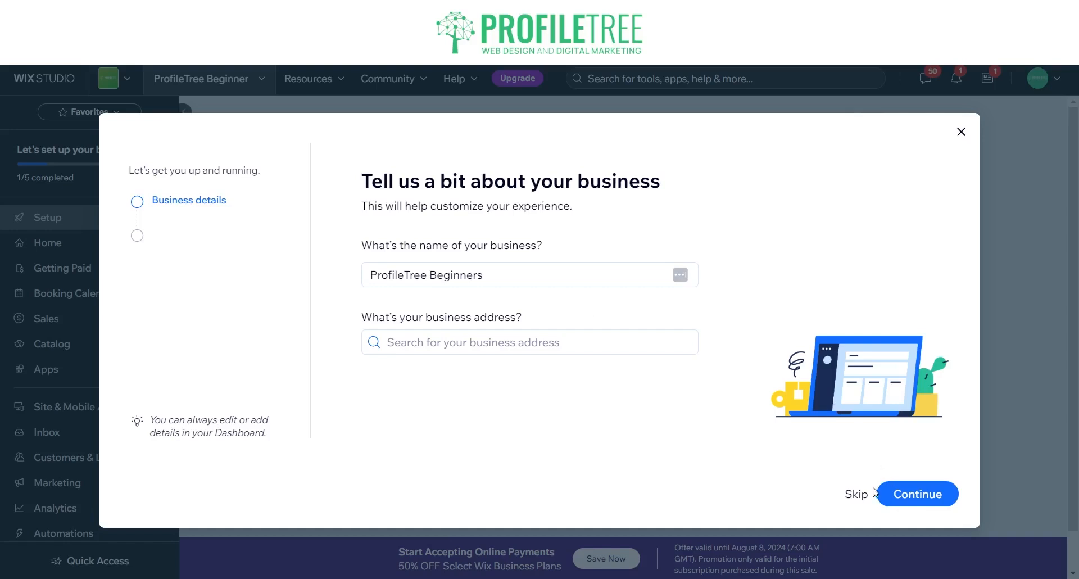
# Step: Skip every question of the business setup wizard, from business details to useful tools, and dismiss the wizard and the sale promotion
pyautogui.click(857, 495)
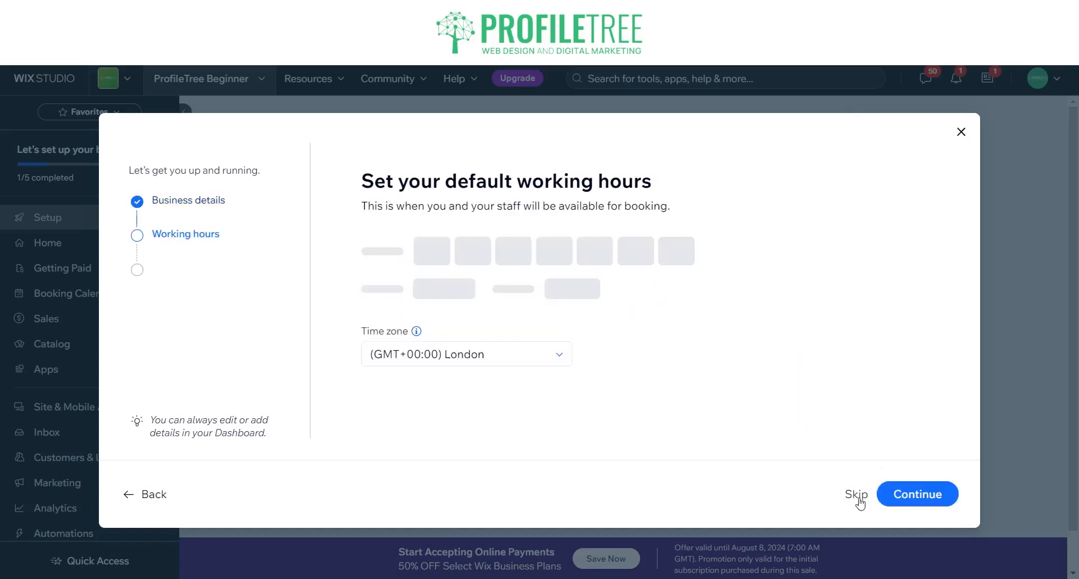
pyautogui.click(860, 497)
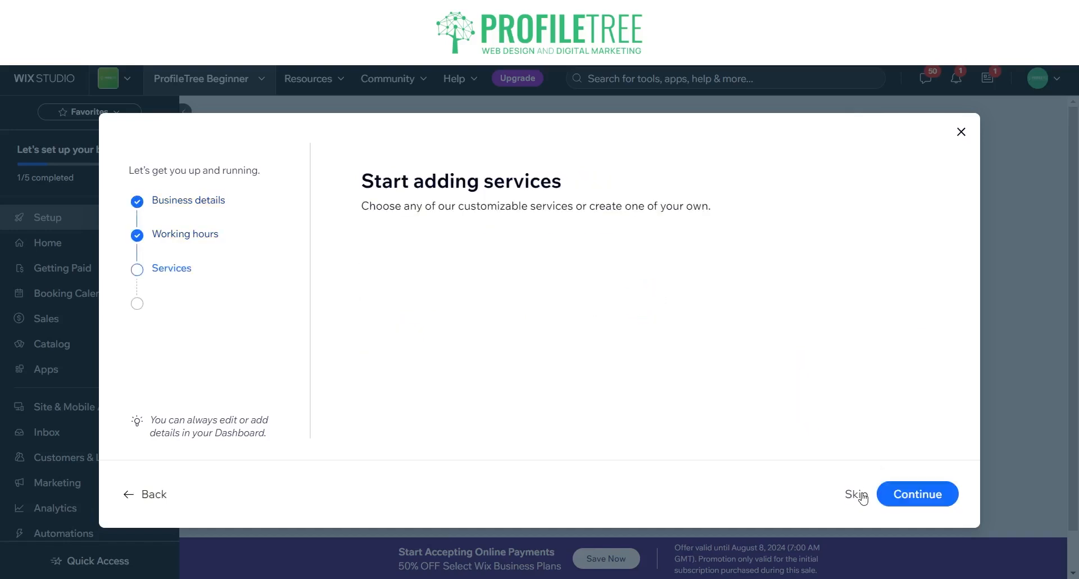
pyautogui.click(863, 497)
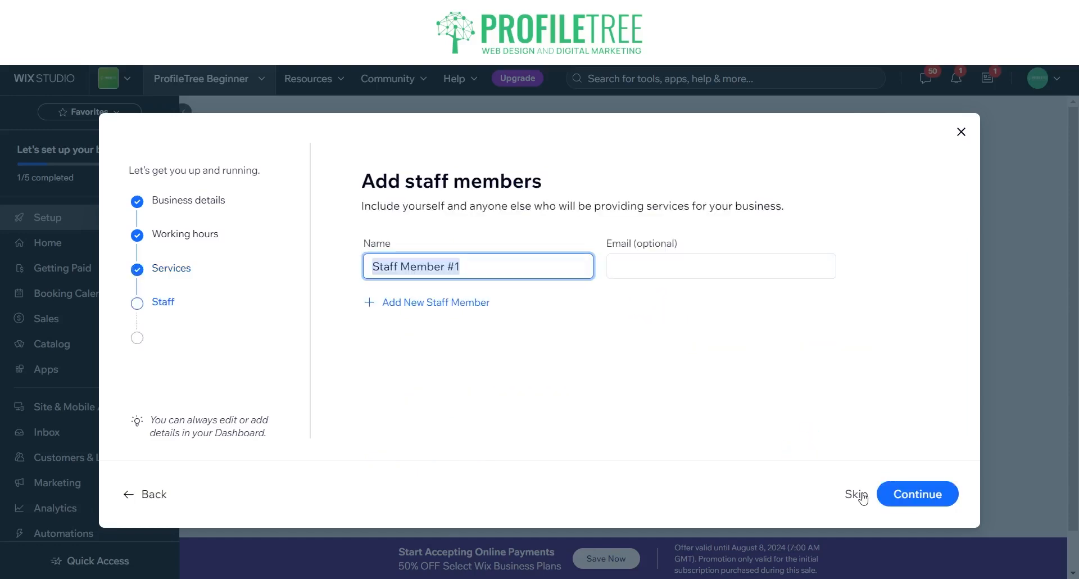
pyautogui.click(863, 497)
pyautogui.click(864, 497)
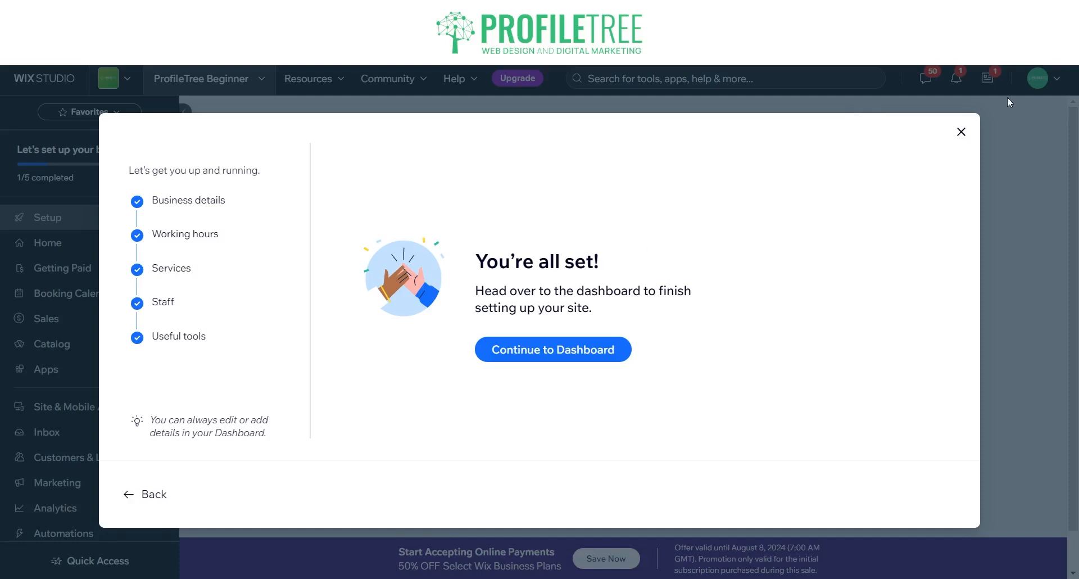
pyautogui.click(962, 132)
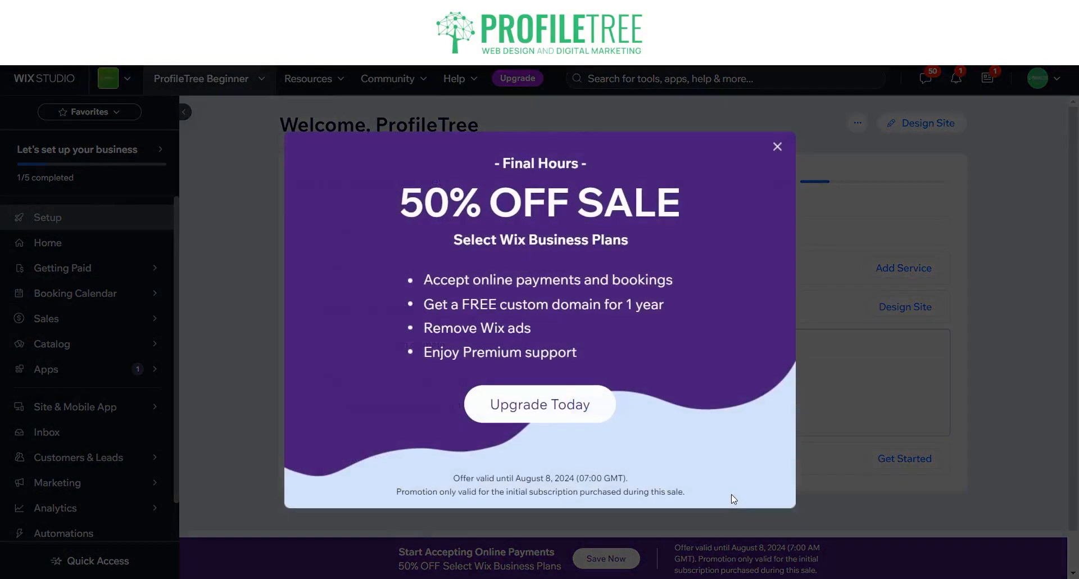
pyautogui.click(778, 146)
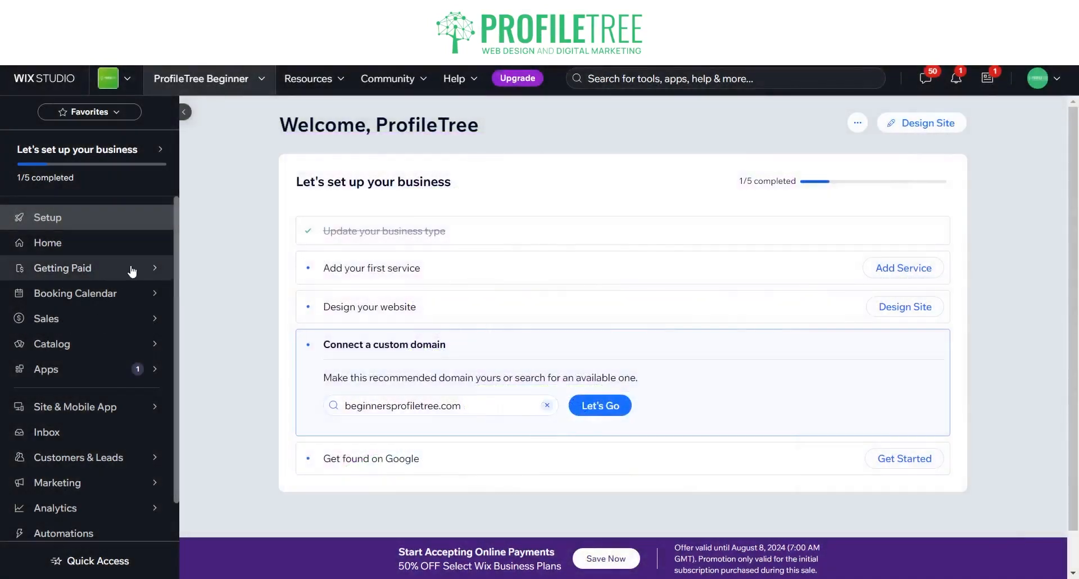
pyautogui.moveTo(99, 359)
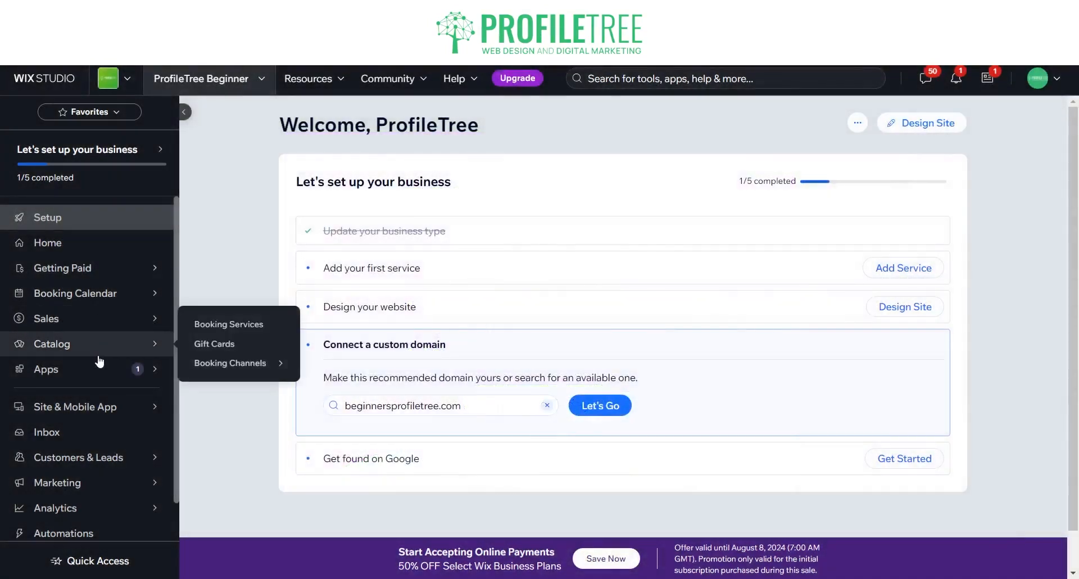
pyautogui.moveTo(98, 414)
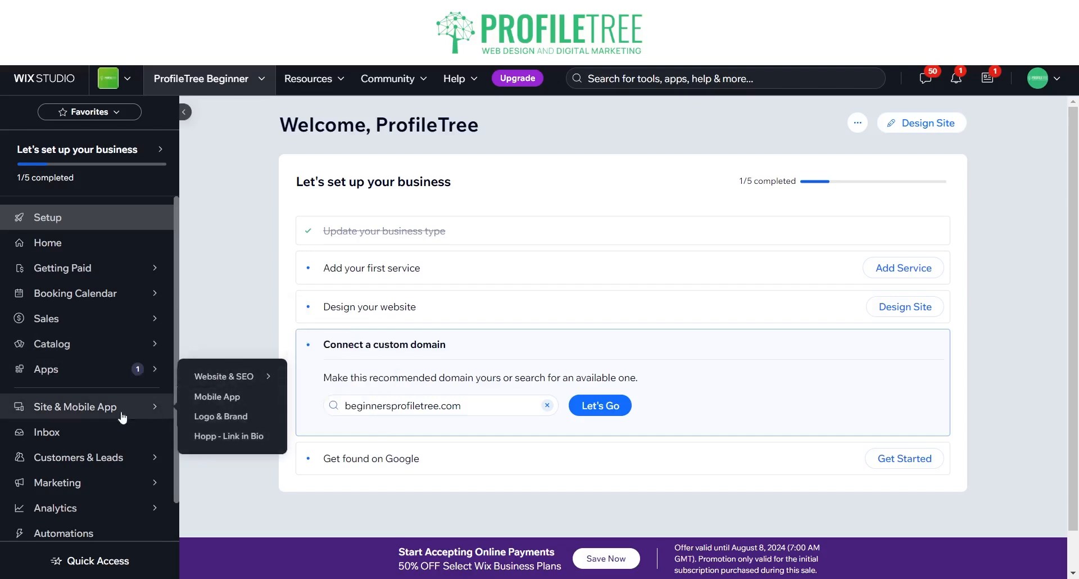
pyautogui.scroll(-1, 92, 420)
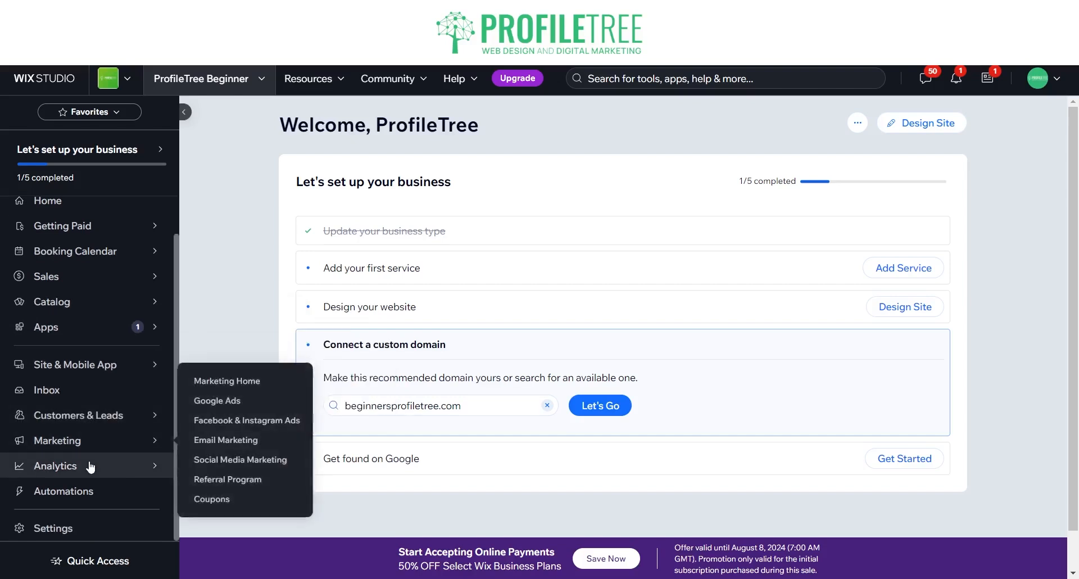
pyautogui.moveTo(90, 467)
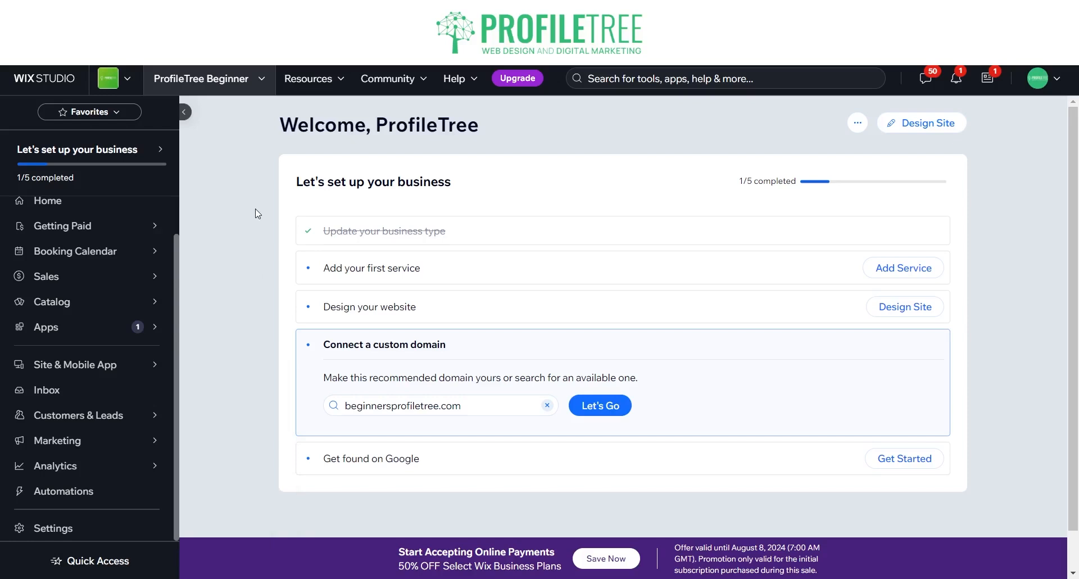
pyautogui.scroll(1, 91, 244)
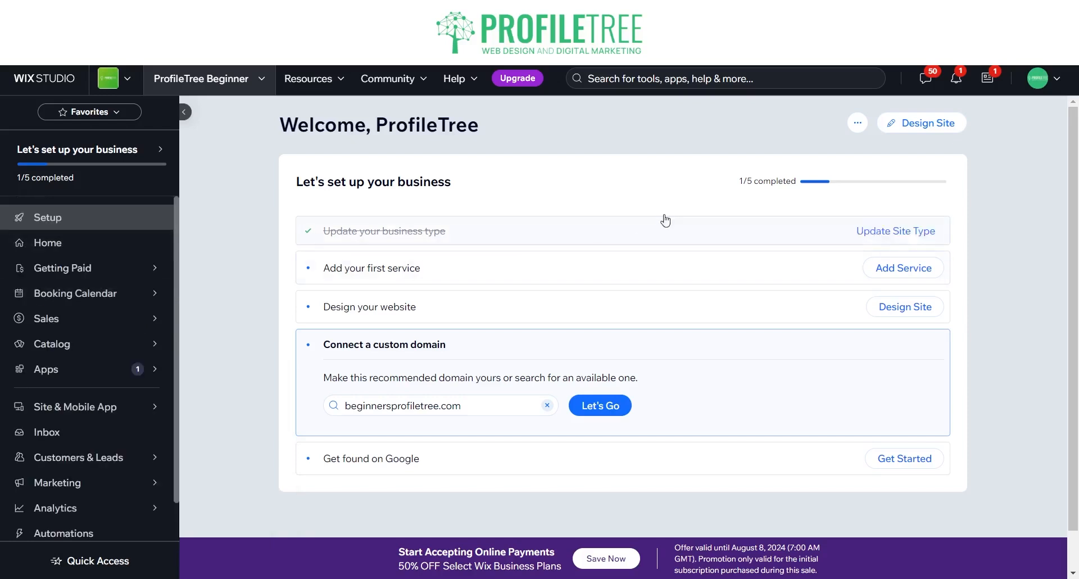
# Step: Start designing the site by choosing to customize a template instead of generating a design with AI
pyautogui.click(928, 124)
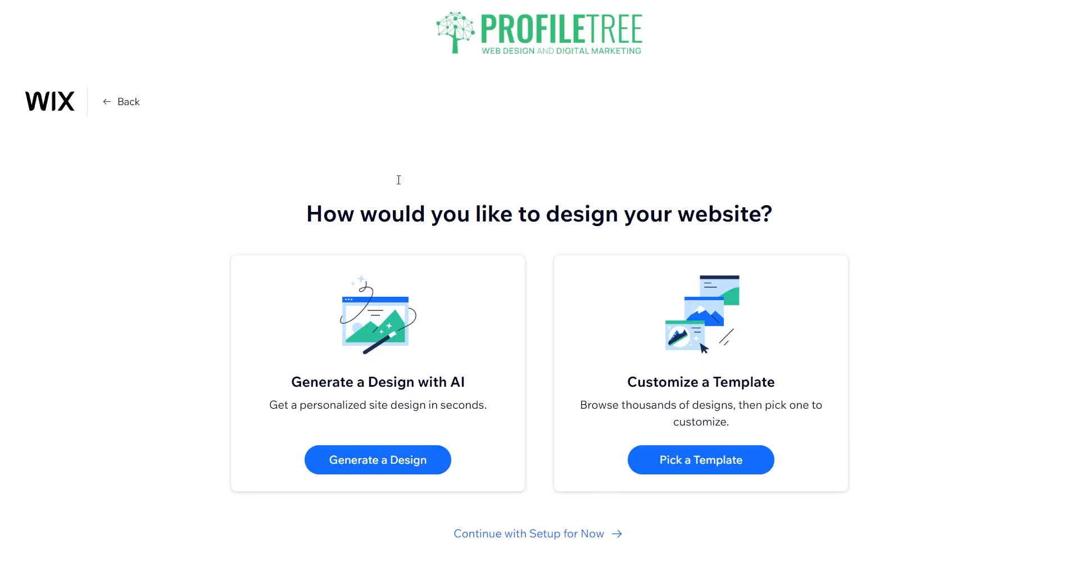
pyautogui.click(729, 462)
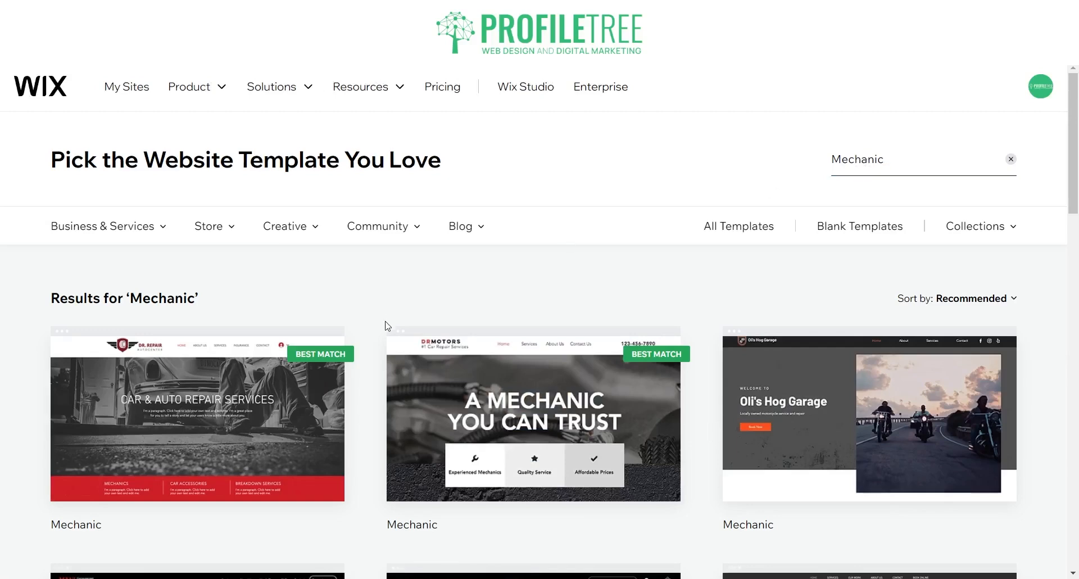
# Step: Examine the Mechanic website templates on both result pages, returning to the first page to compare its designs
pyautogui.scroll(-1, 383, 326)
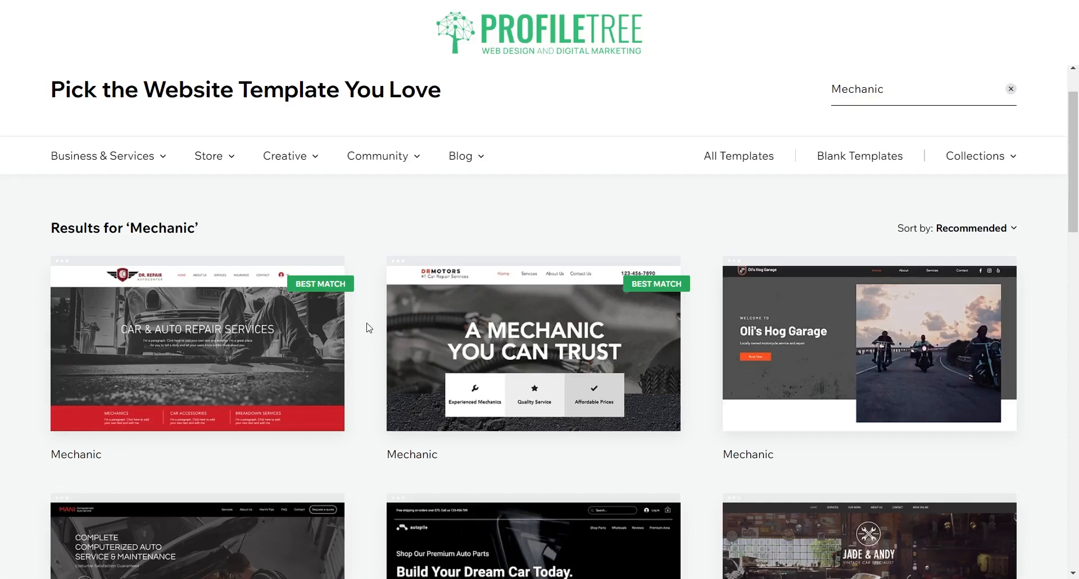
pyautogui.scroll(-1, 368, 328)
pyautogui.scroll(-1, 369, 328)
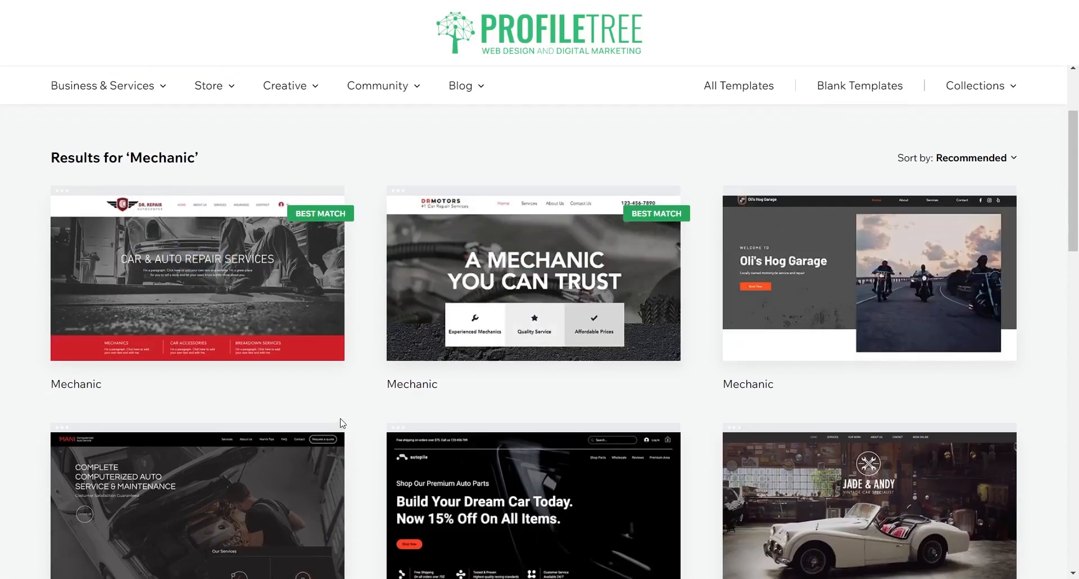
pyautogui.scroll(-5, 340, 423)
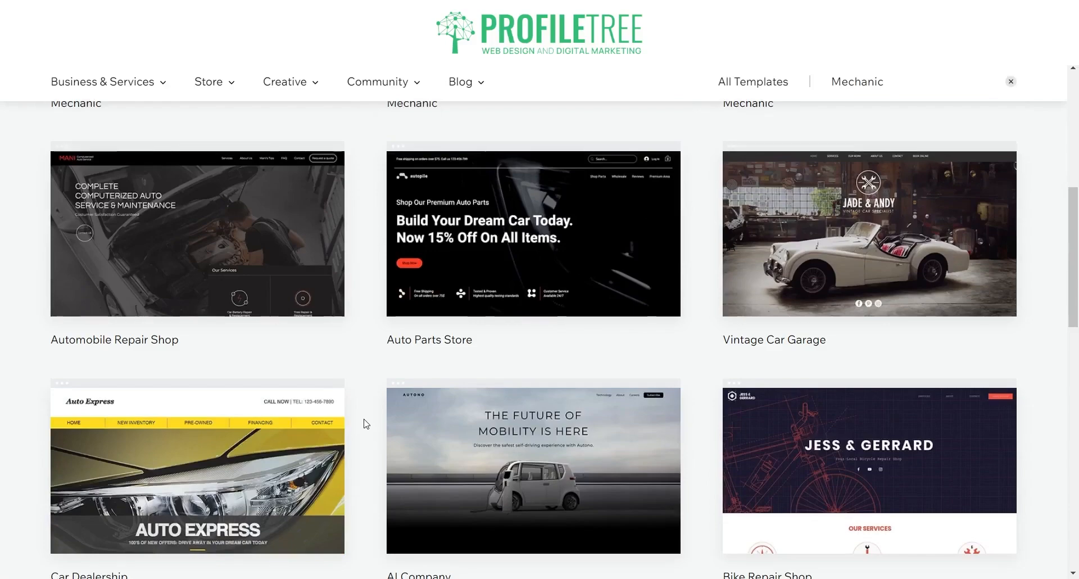
pyautogui.scroll(-4, 365, 424)
pyautogui.scroll(-4, 366, 424)
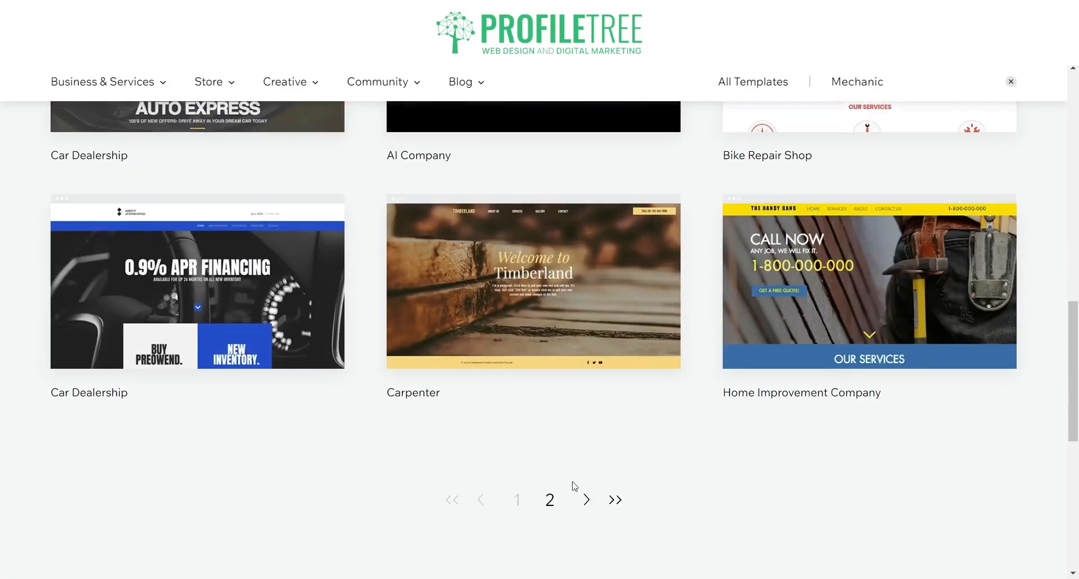
pyautogui.click(550, 506)
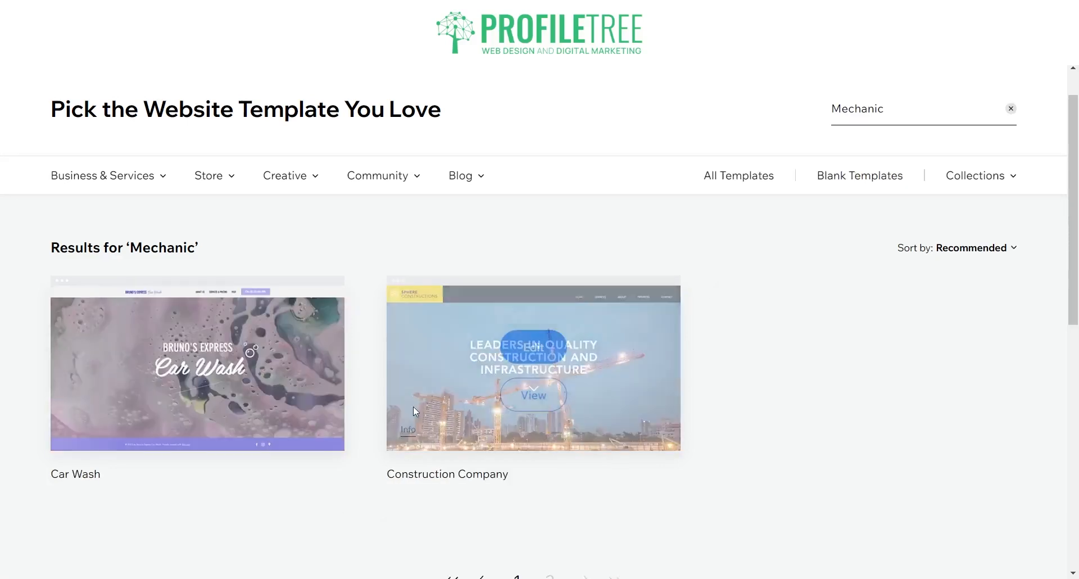
pyautogui.scroll(-6, 417, 452)
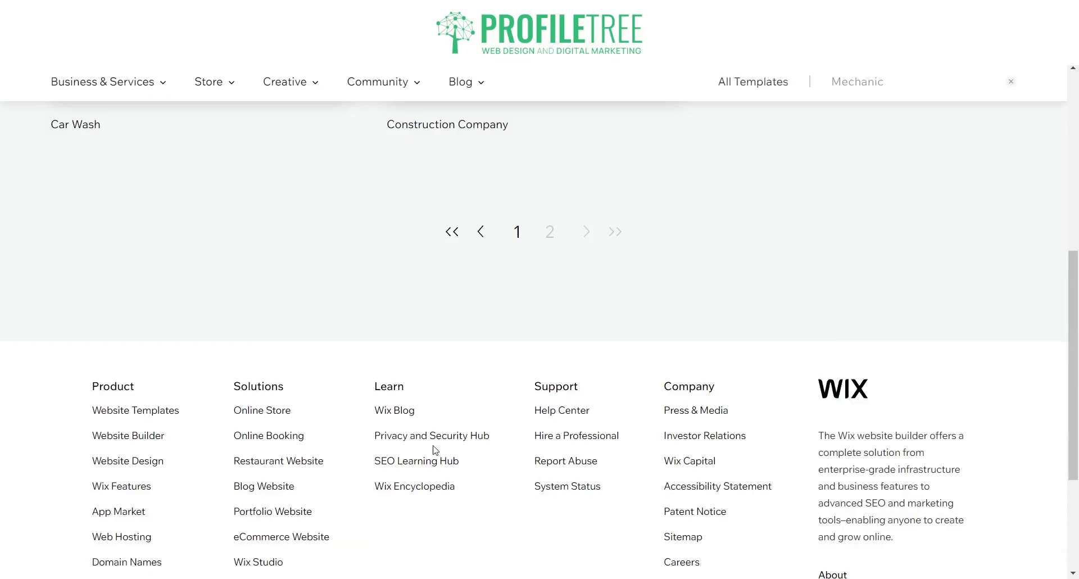
pyautogui.click(516, 232)
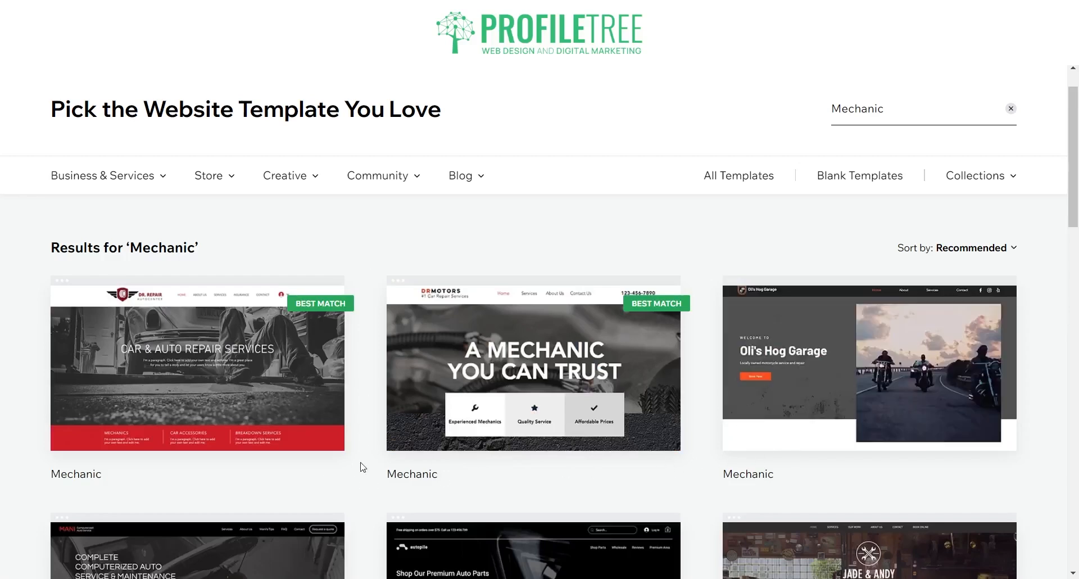
pyautogui.scroll(-4, 363, 465)
pyautogui.scroll(-2, 366, 377)
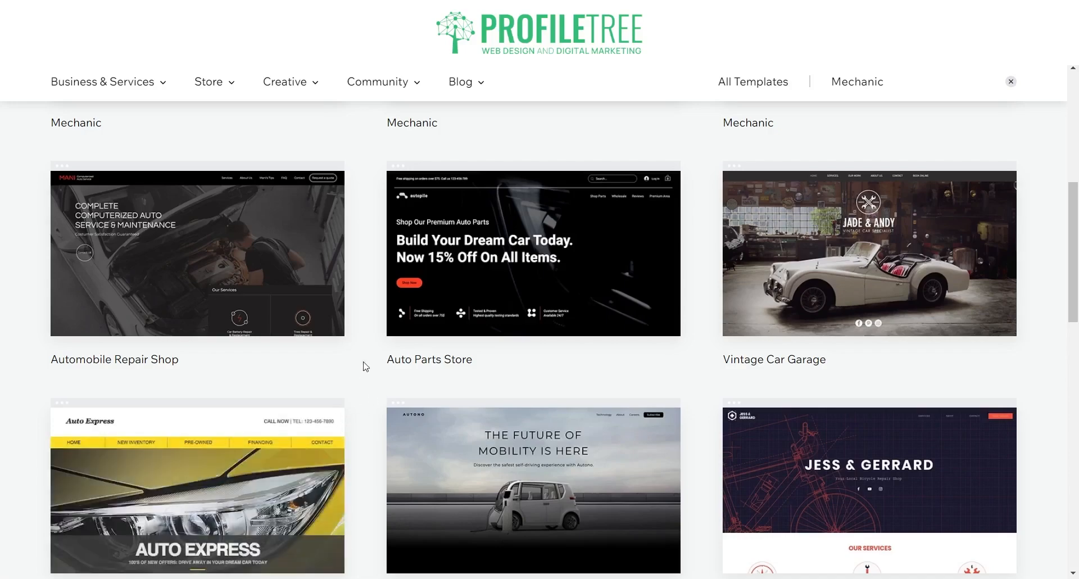
pyautogui.moveTo(495, 332)
pyautogui.scroll(-3, 371, 394)
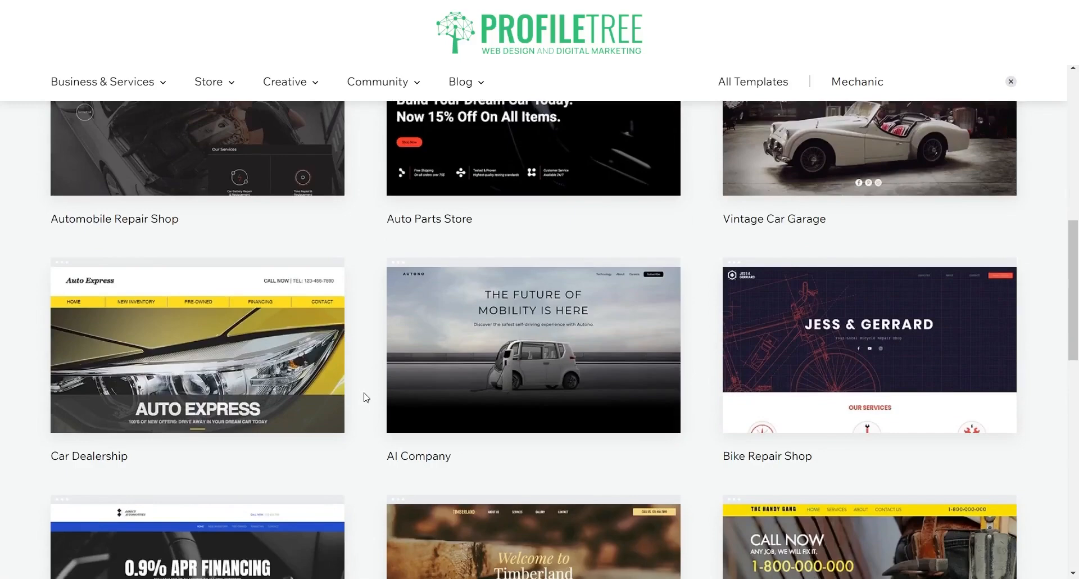
# Step: Open a preview of the best-match Mechanic template titled Car & Auto Repair Services
pyautogui.scroll(6, 366, 398)
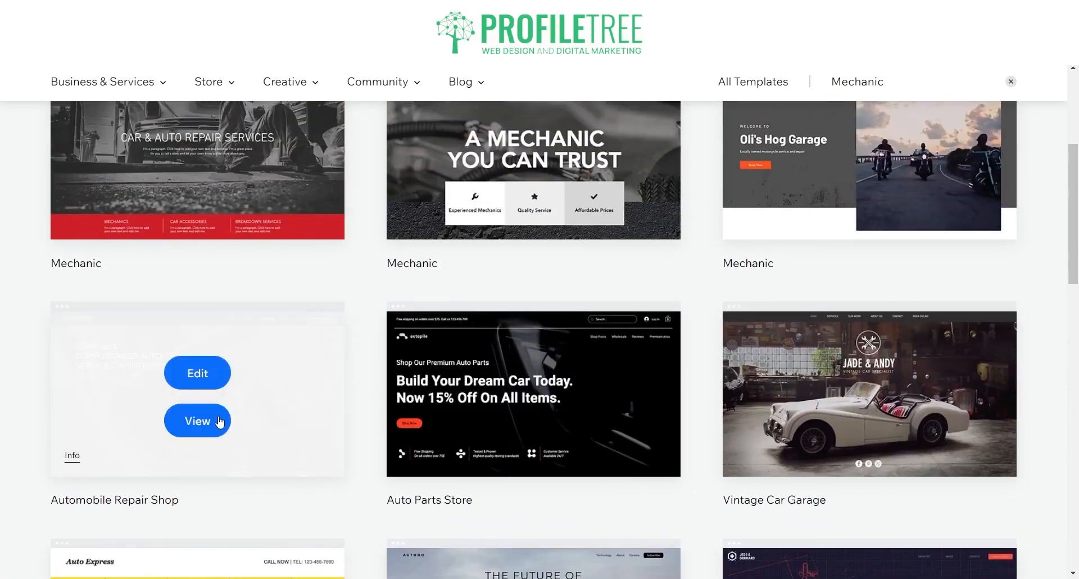
pyautogui.scroll(3, 394, 363)
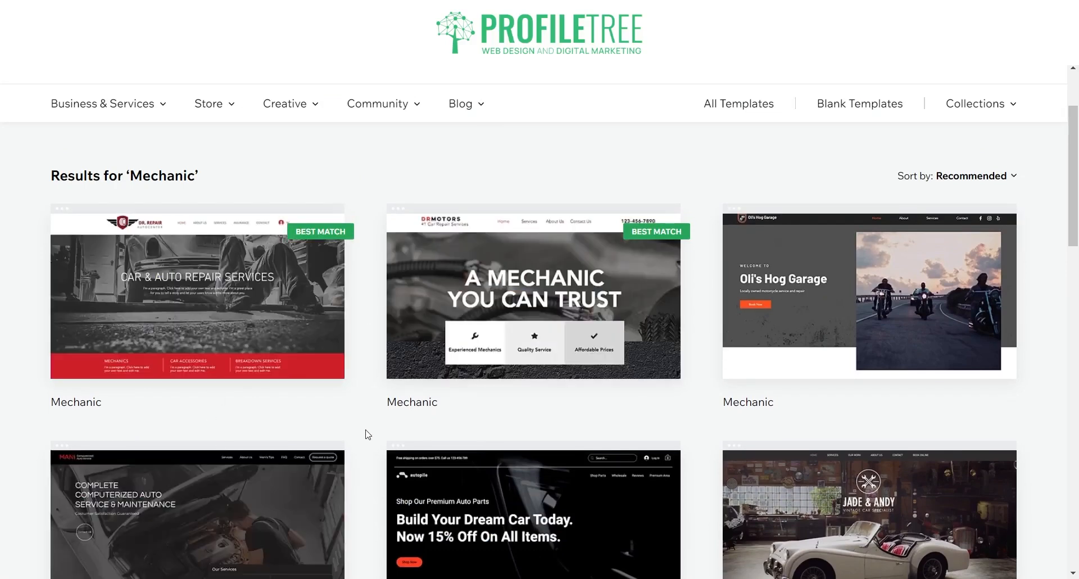
pyautogui.moveTo(194, 339)
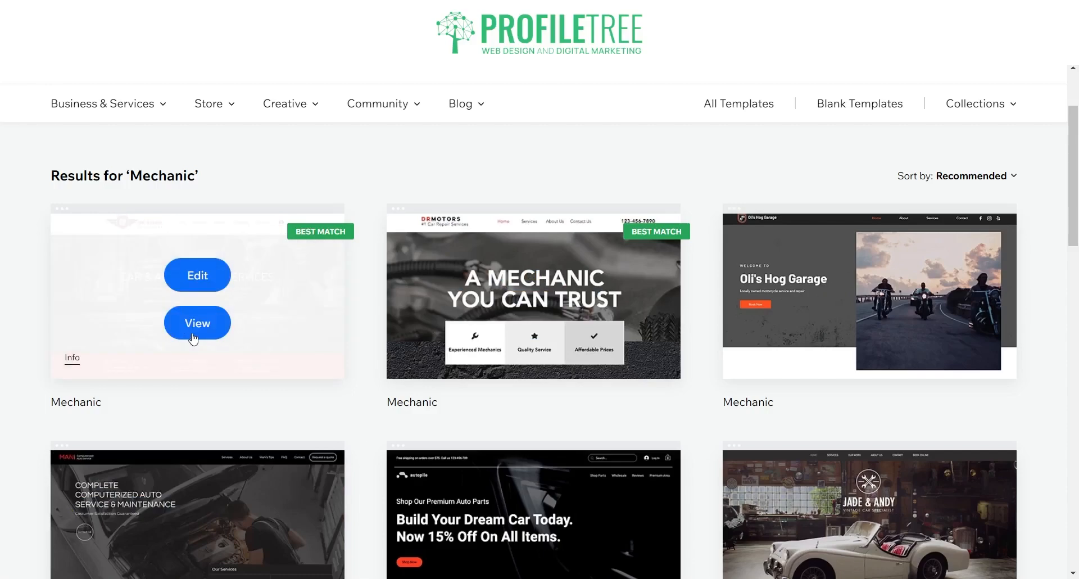
pyautogui.click(194, 337)
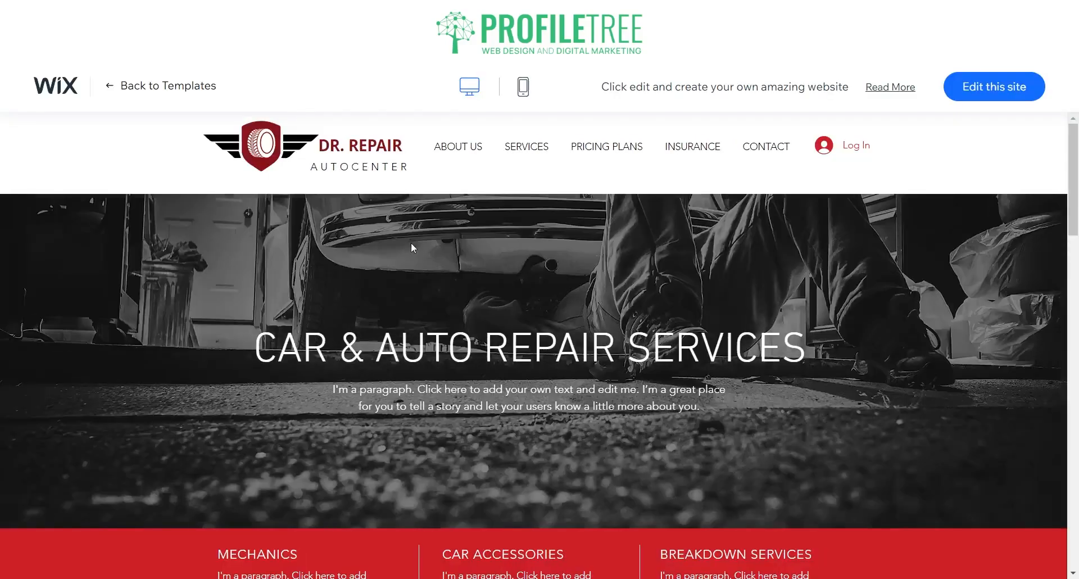
# Step: Examine the Dr. Repair template's home page from its header and service sections down to the footer
pyautogui.scroll(-5, 337, 278)
pyautogui.scroll(-15, 337, 279)
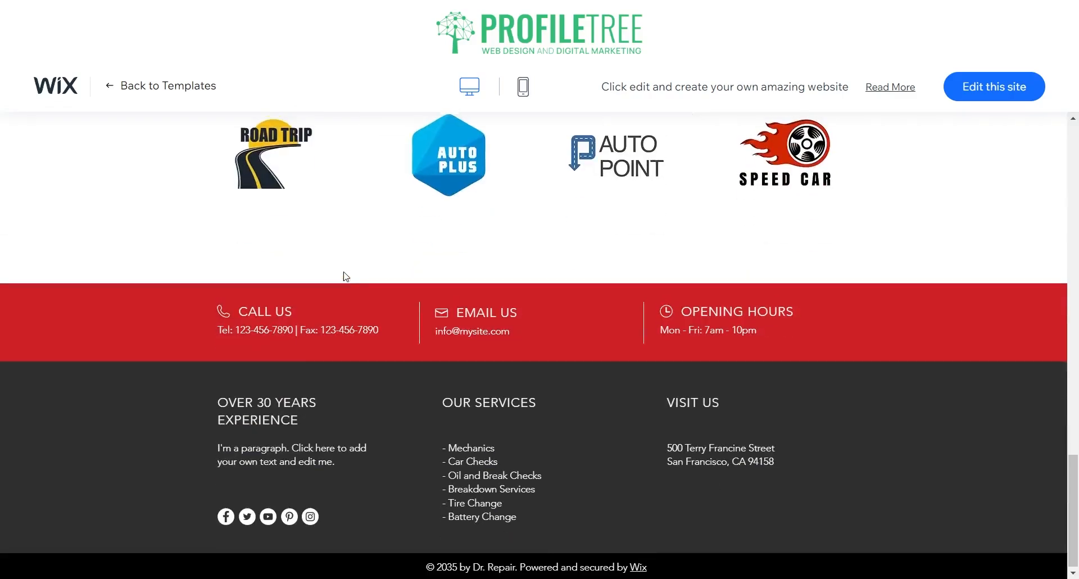
pyautogui.scroll(20, 344, 275)
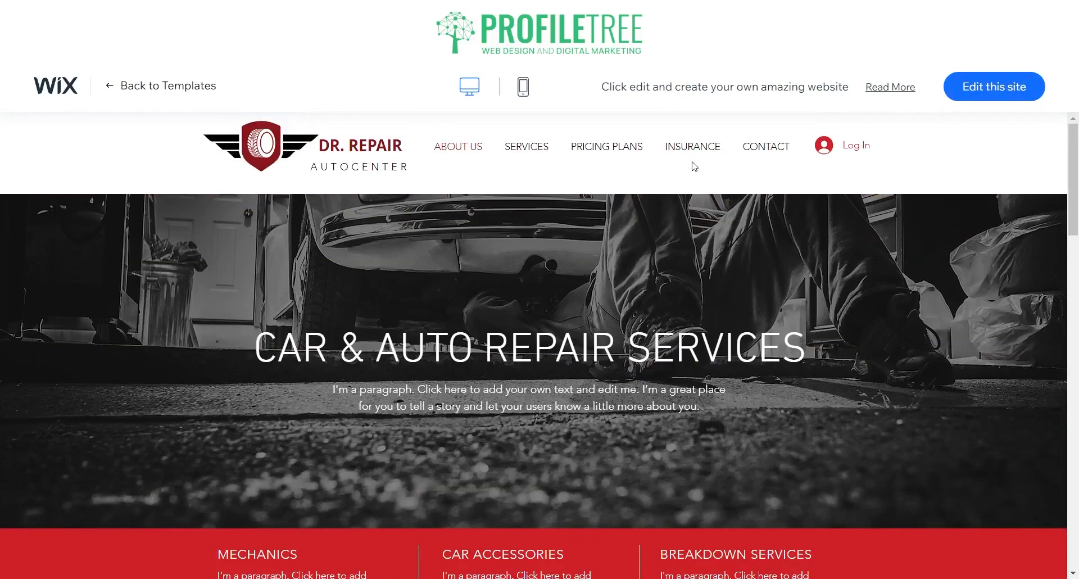
pyautogui.scroll(-14, 552, 320)
pyautogui.scroll(9, 511, 323)
pyautogui.scroll(-5, 478, 332)
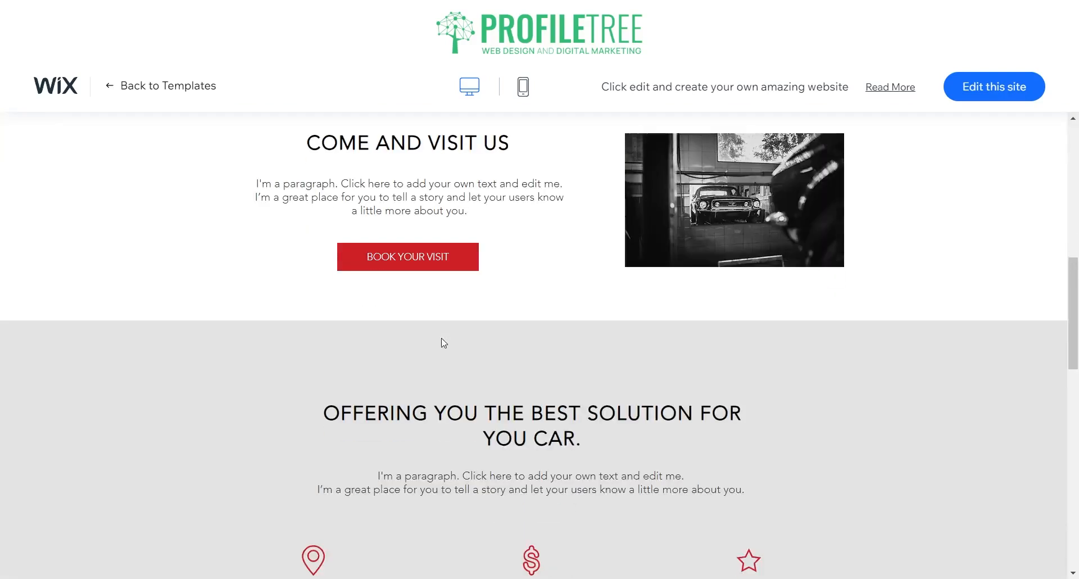
pyautogui.scroll(5, 444, 340)
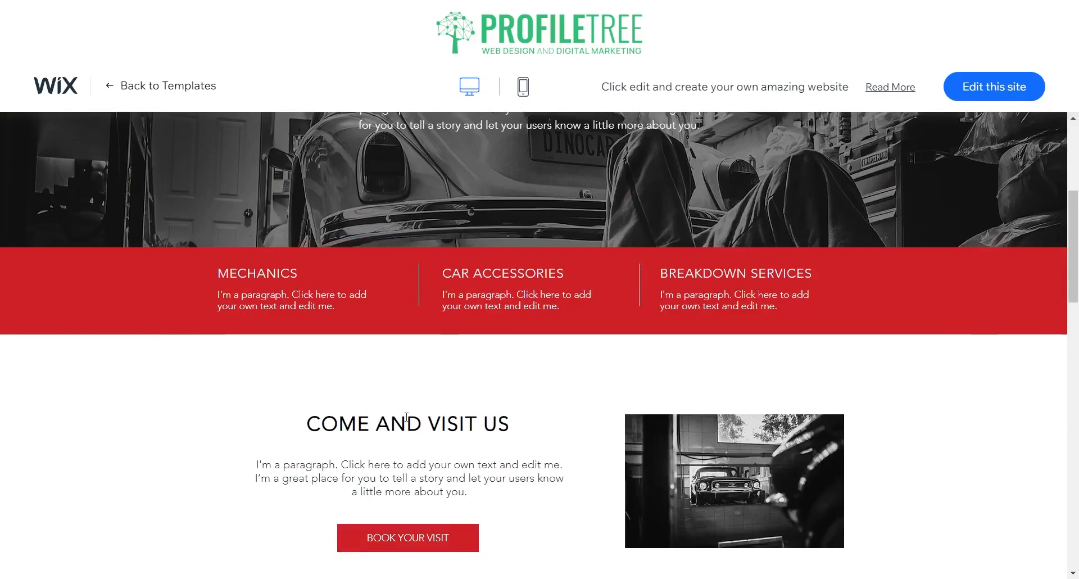
# Step: Start editing the Dr. Repair template, dismissing the AI content dialog and the editor's introductory tool labels
pyautogui.click(967, 86)
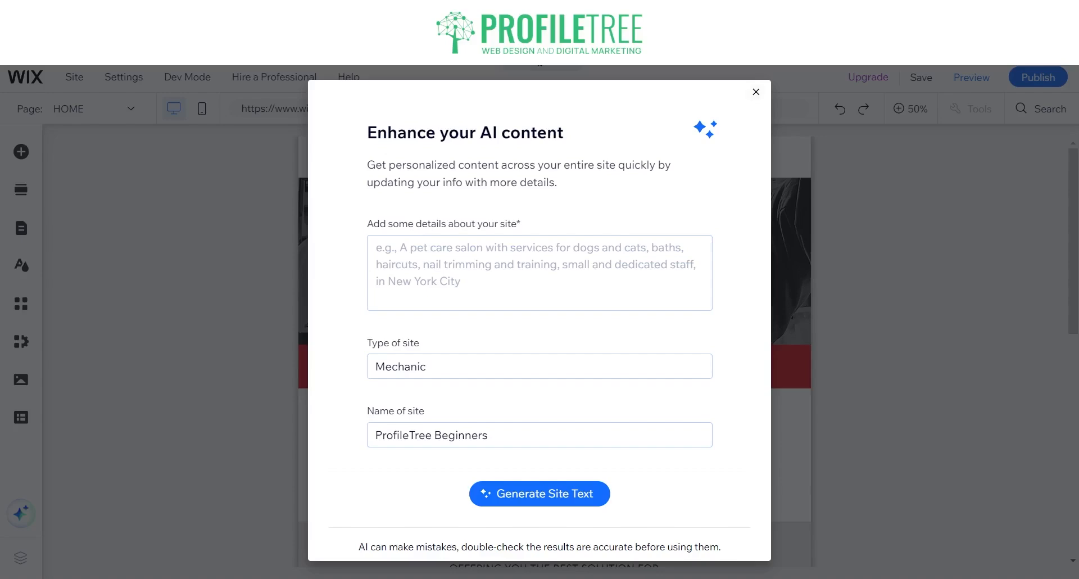
pyautogui.click(756, 91)
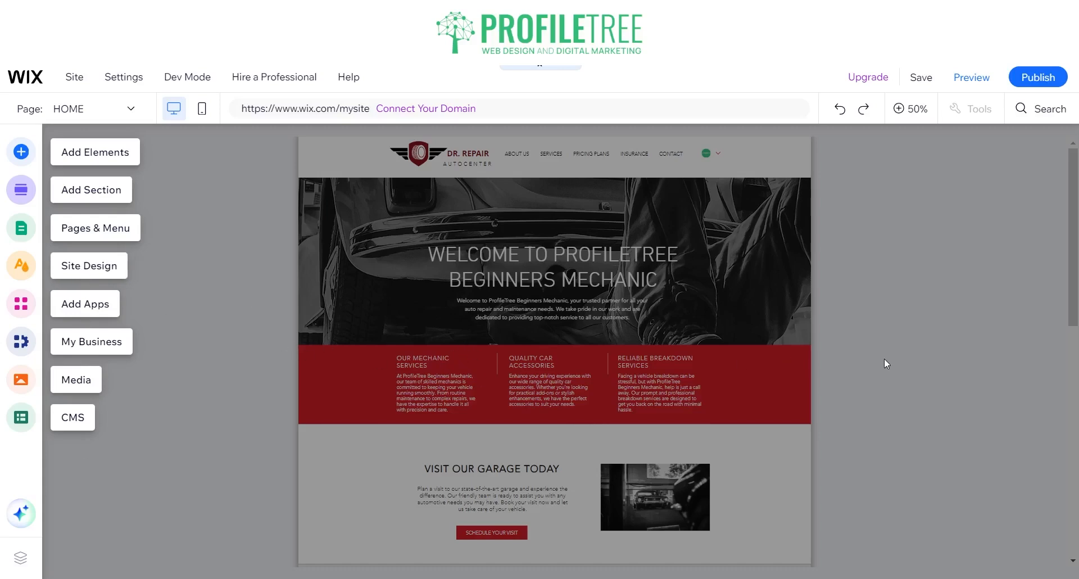
pyautogui.click(822, 359)
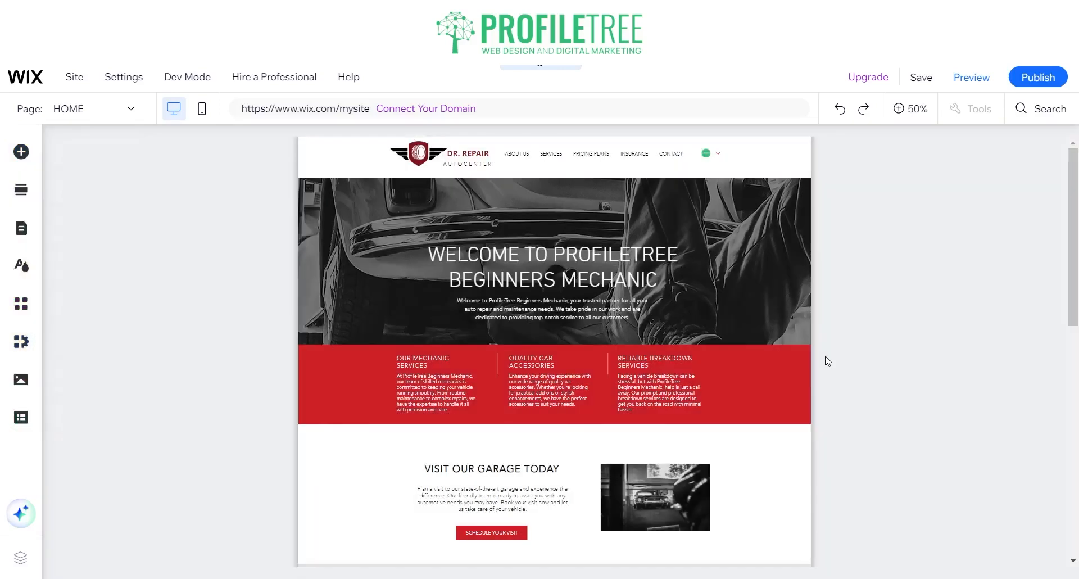
# Step: Compare the home page at 50% and 100% zoom, finishing at 100% with the header and Welcome section in view
pyautogui.click(870, 353)
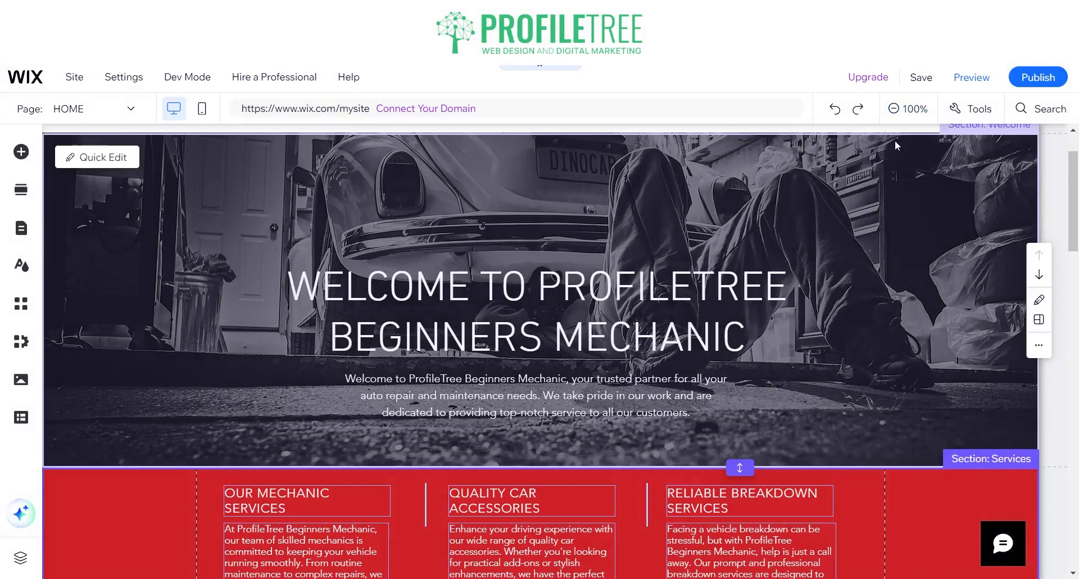
pyautogui.click(901, 117)
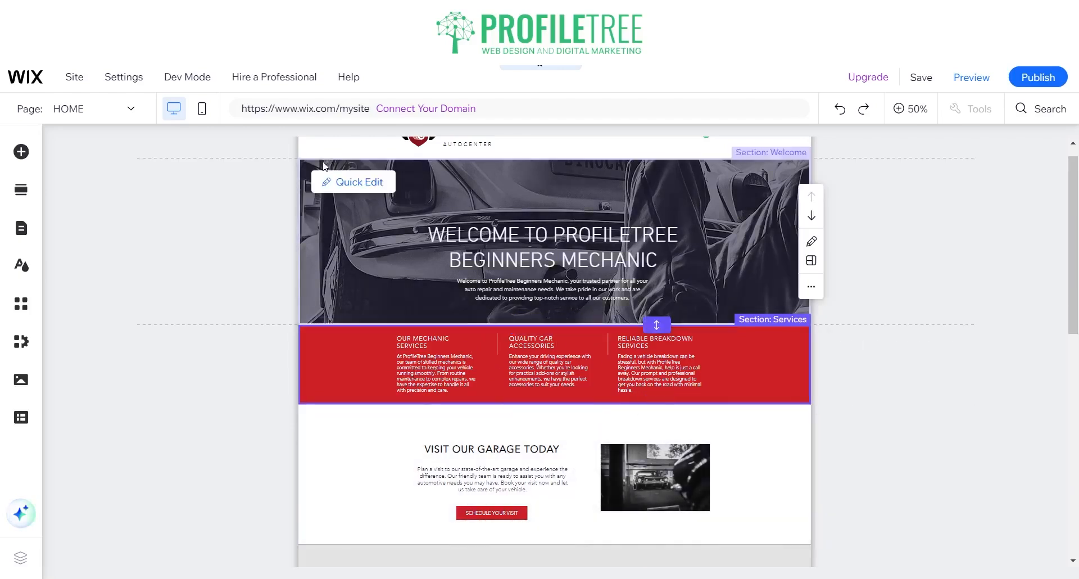
pyautogui.click(903, 112)
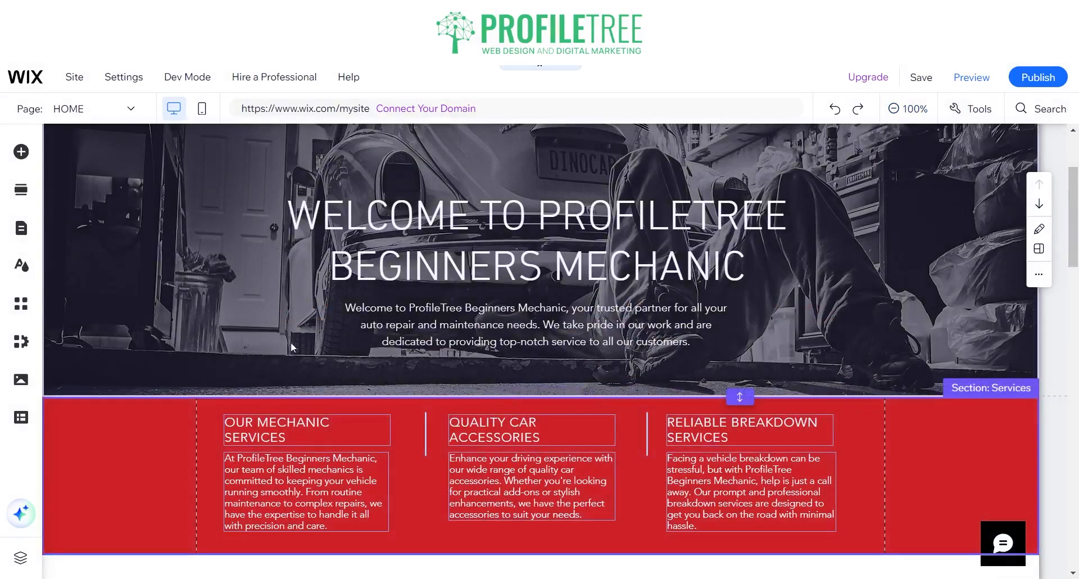
pyautogui.scroll(3, 357, 304)
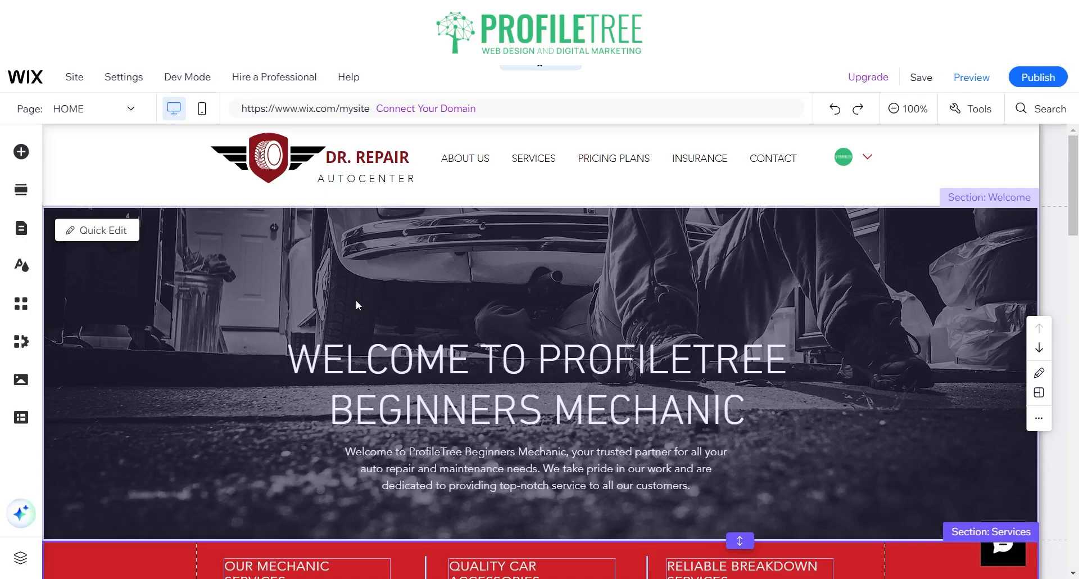
# Step: Review the background options of the Welcome section without changing anything
pyautogui.click(196, 282)
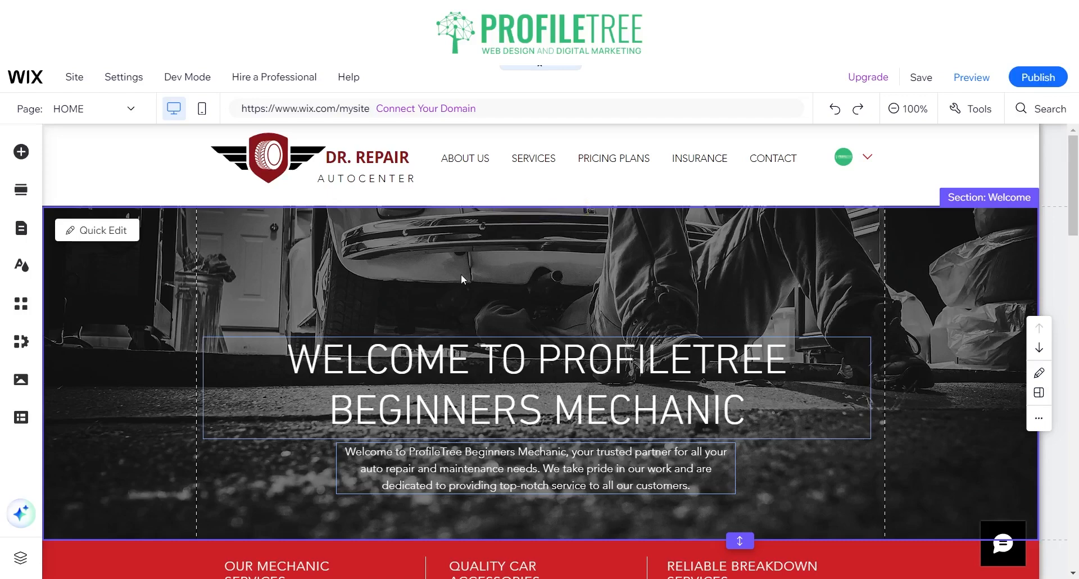
pyautogui.click(388, 286)
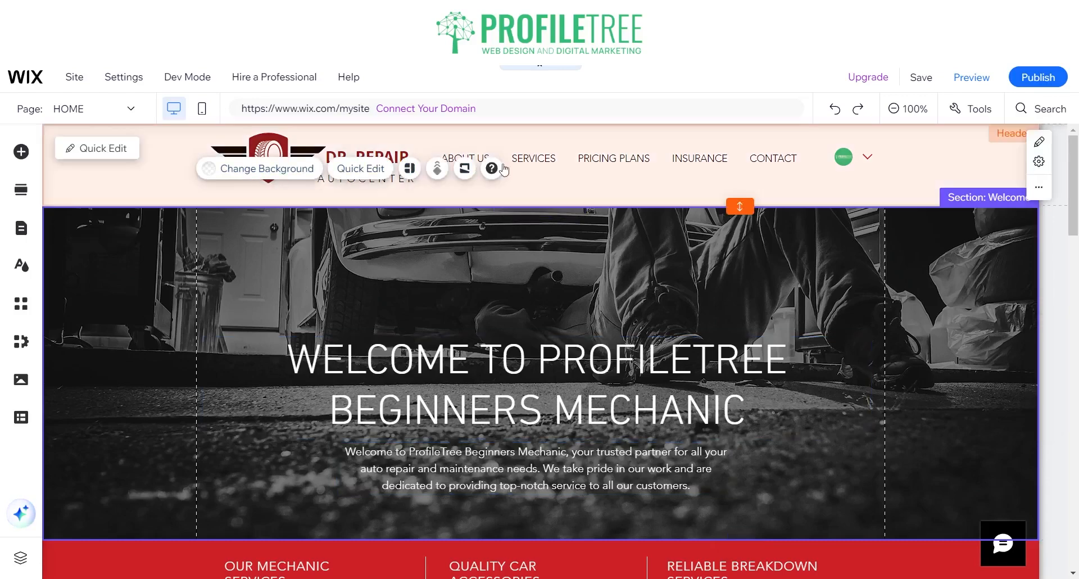
pyautogui.click(283, 175)
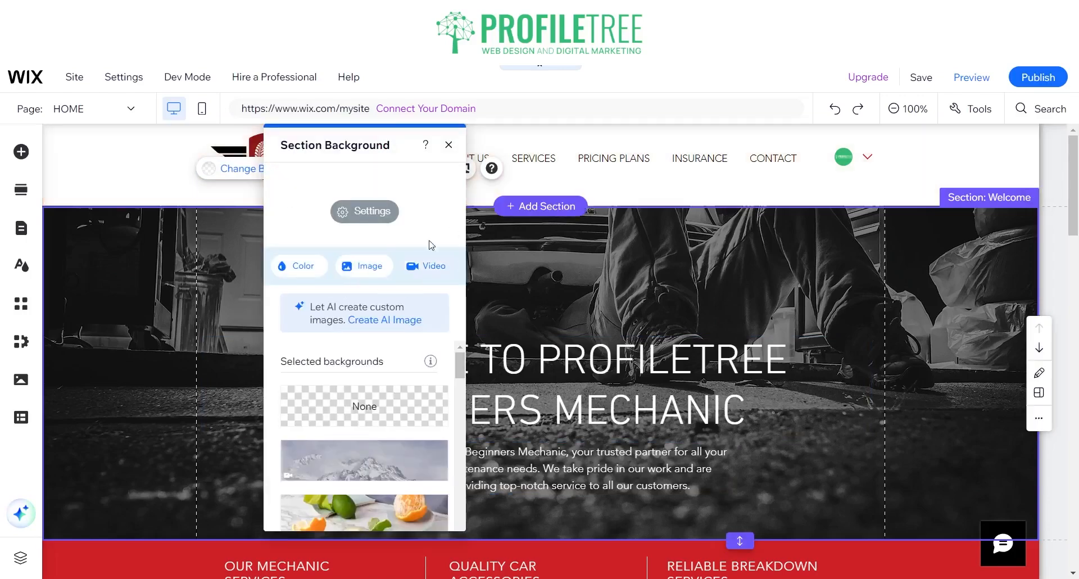
pyautogui.click(449, 145)
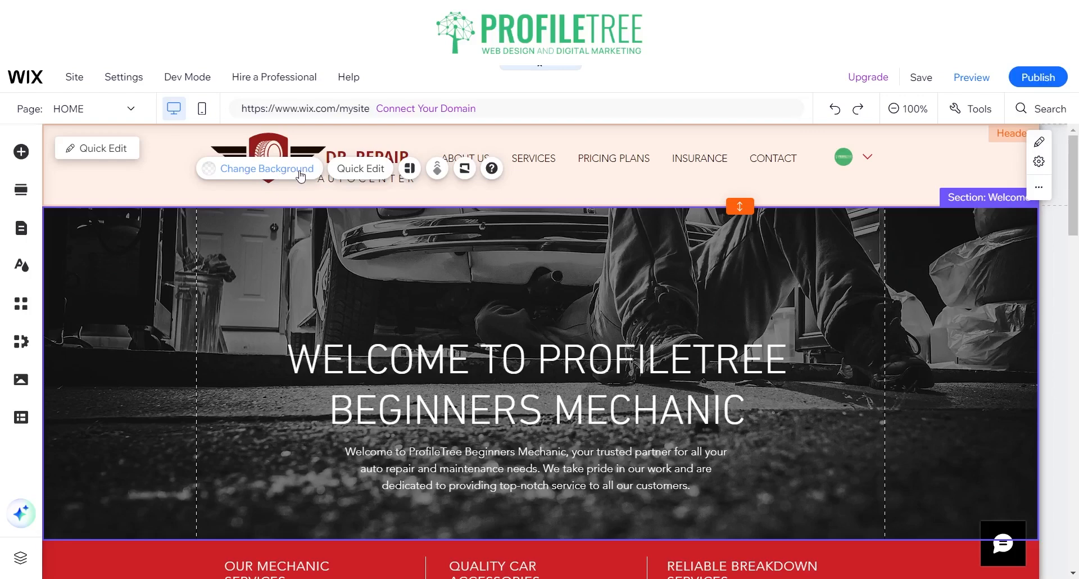
# Step: Replace the home page's background image with the white theme color #FFFFFF through the site design settings
pyautogui.click(21, 266)
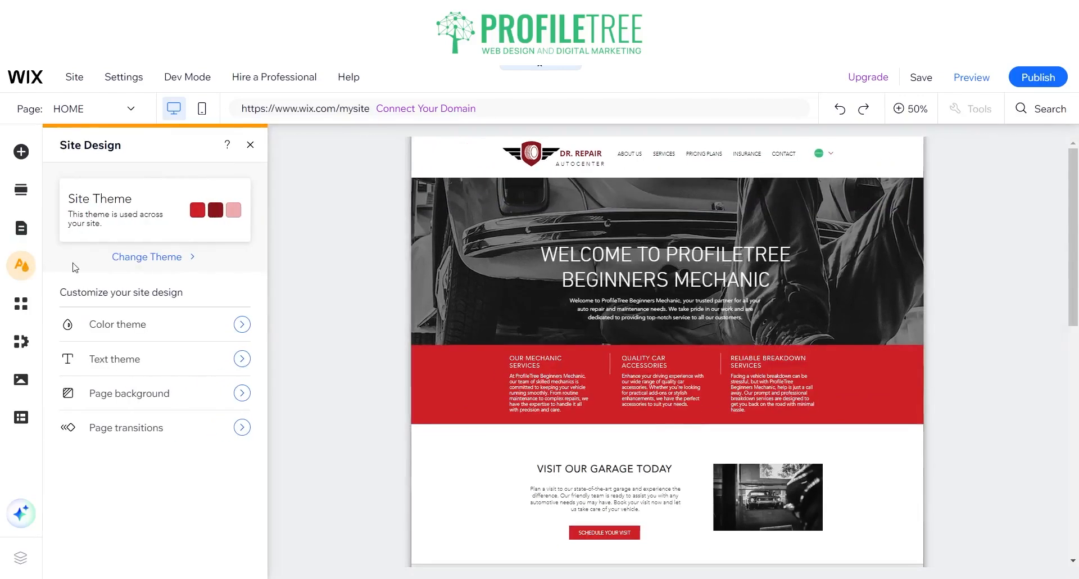
pyautogui.click(131, 400)
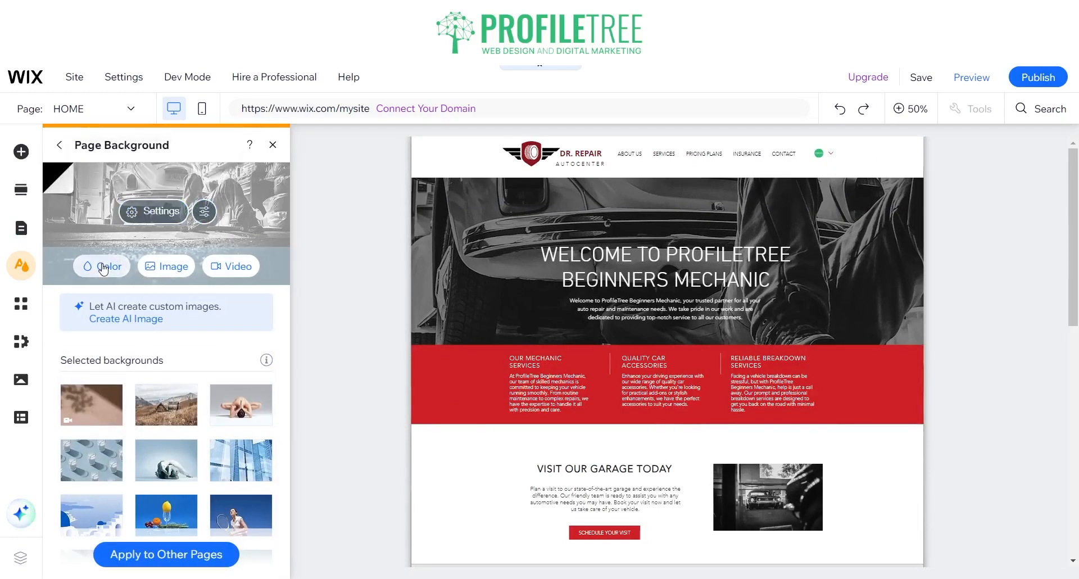
pyautogui.click(102, 266)
pyautogui.click(127, 348)
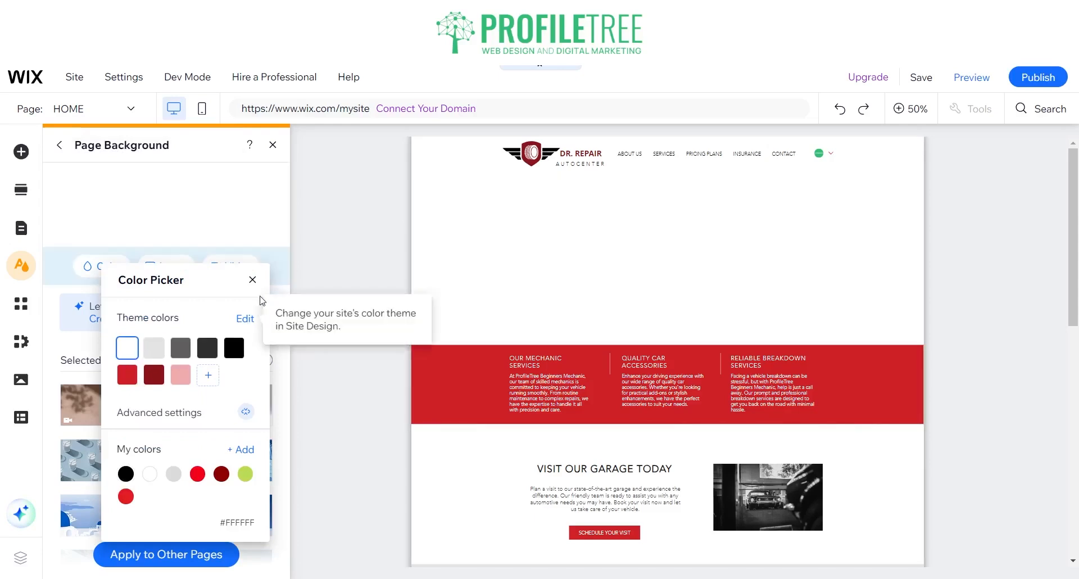
pyautogui.click(250, 281)
pyautogui.click(273, 145)
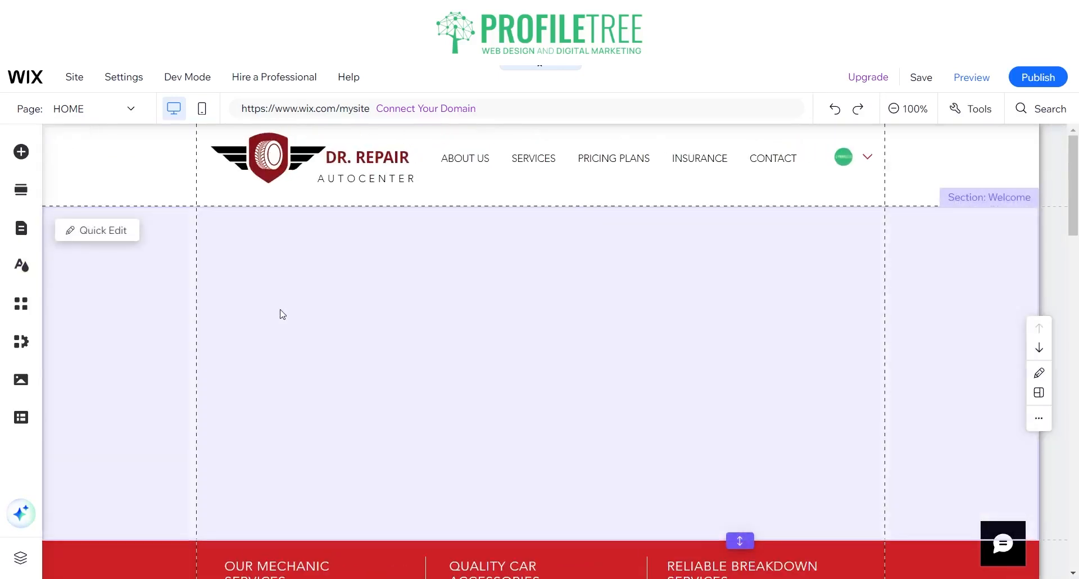
# Step: Search the Unsplash photos for "Car" to find a background image for the Welcome section
pyautogui.click(280, 309)
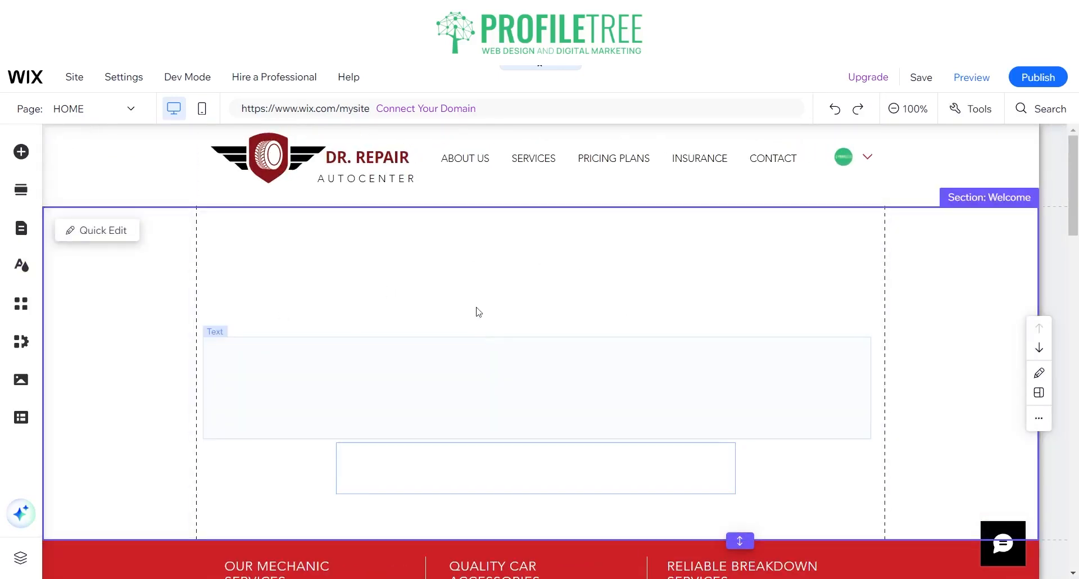
pyautogui.click(274, 170)
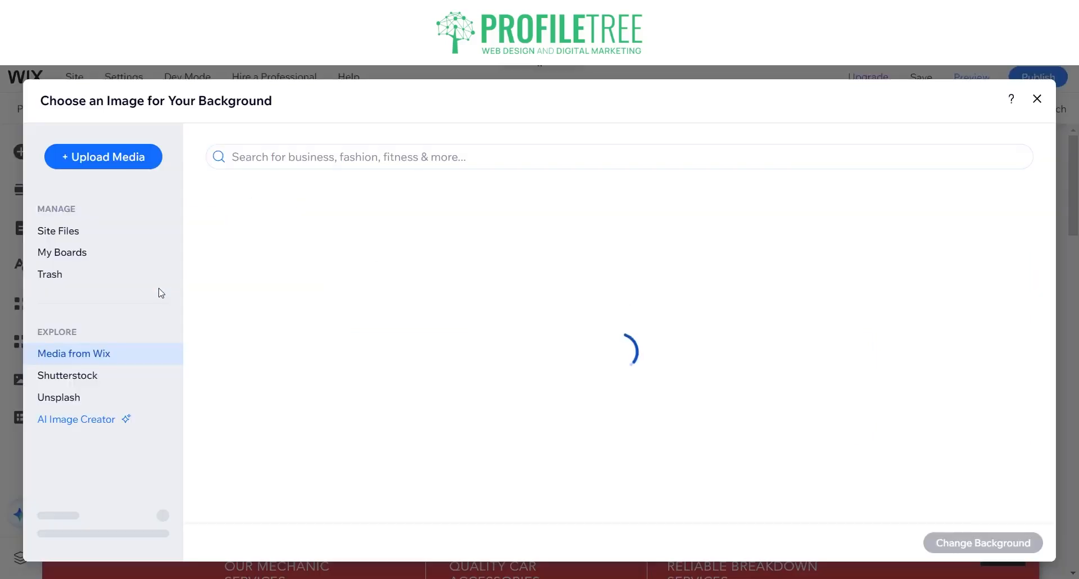
pyautogui.click(169, 288)
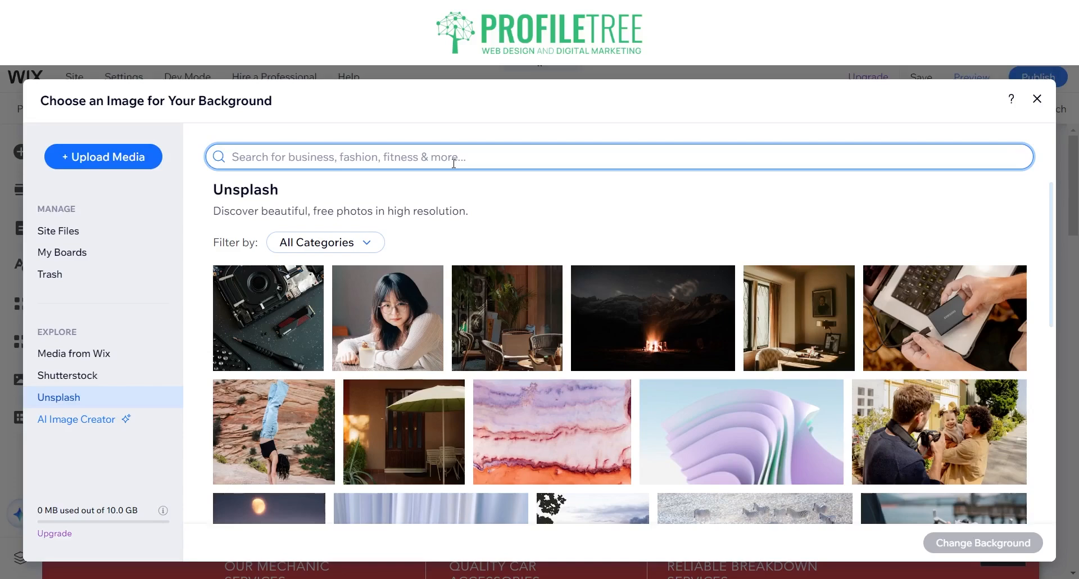
pyautogui.write('Car')
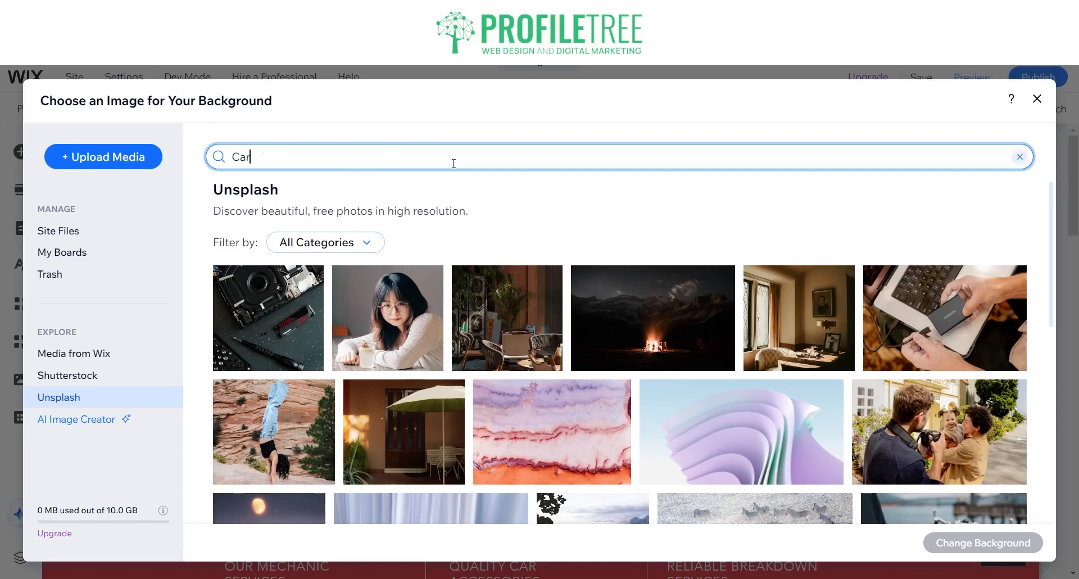
pyautogui.press('Return')
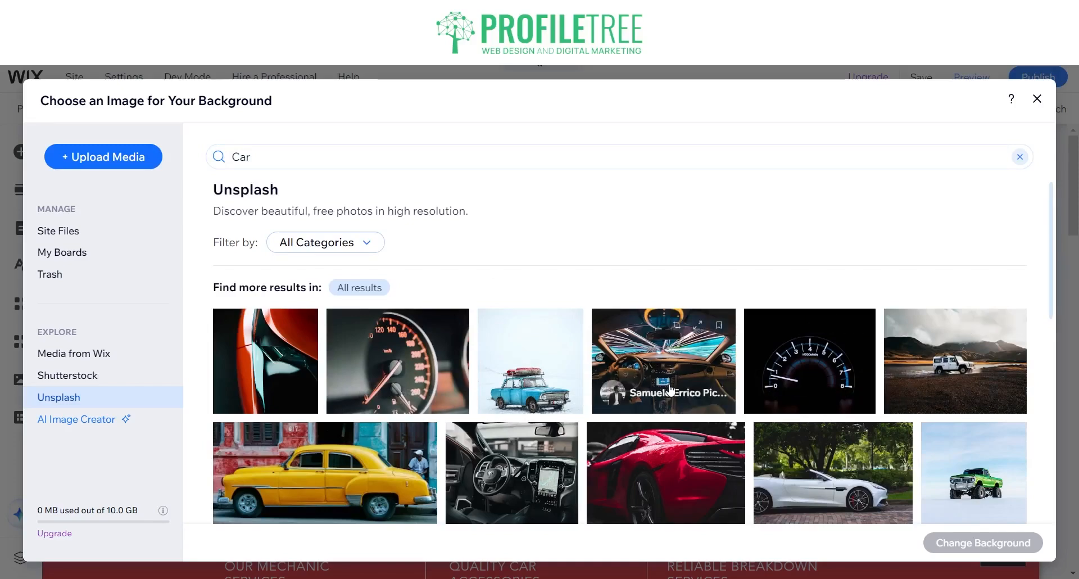
# Step: Apply the close-up photo of a green car's headlights as the Welcome section's background and close the background settings
pyautogui.scroll(-3, 670, 390)
pyautogui.scroll(-1, 260, 390)
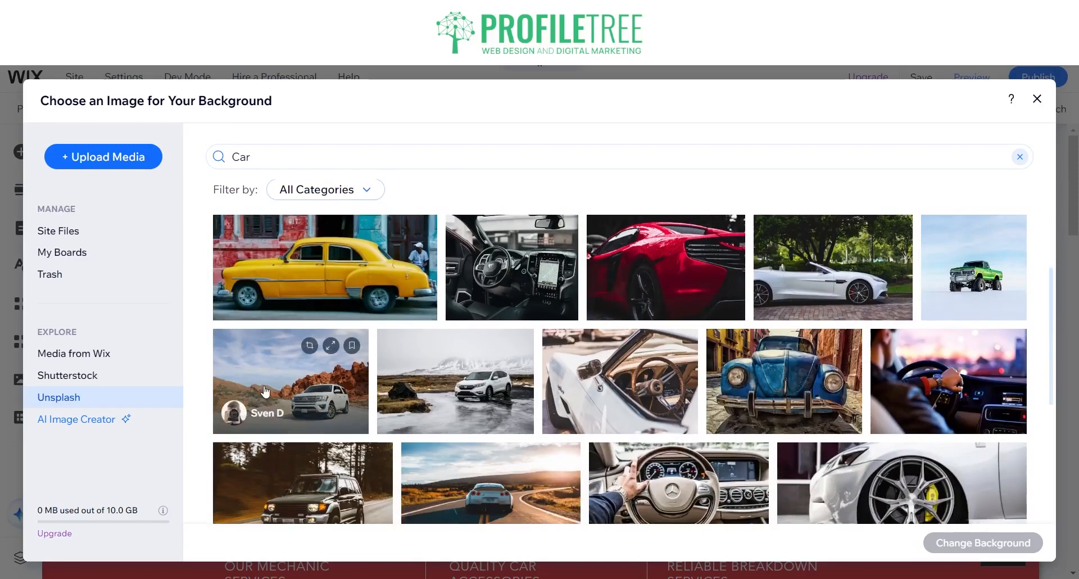
pyautogui.scroll(-4, 521, 392)
pyautogui.scroll(-1, 520, 393)
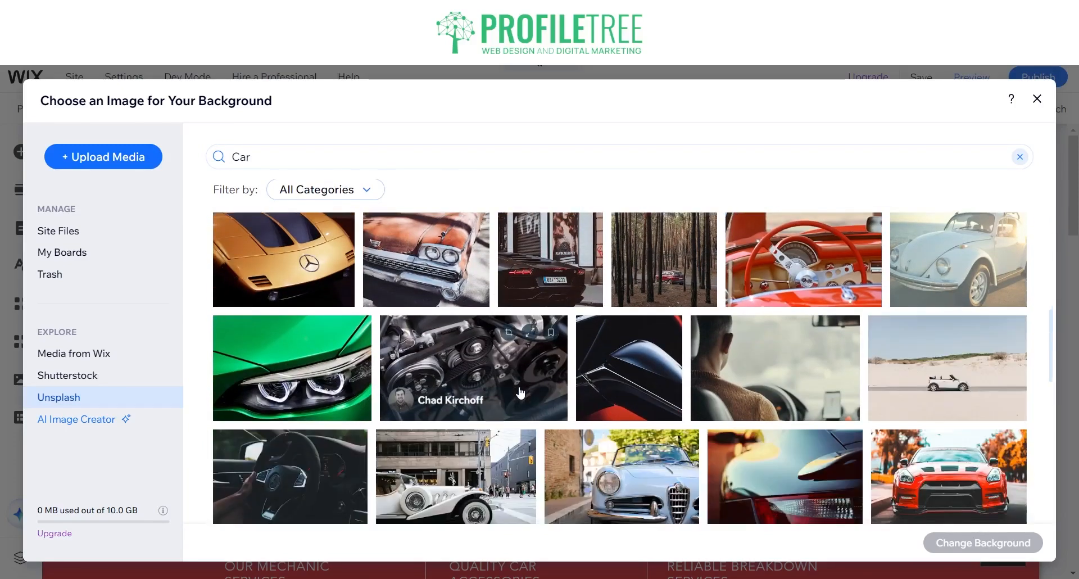
pyautogui.click(306, 383)
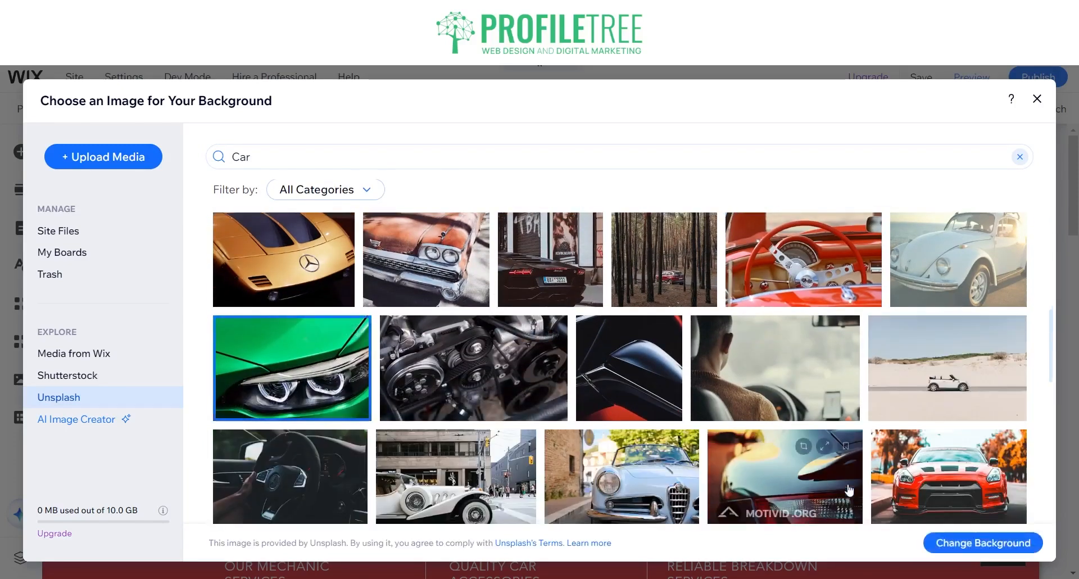
pyautogui.click(947, 545)
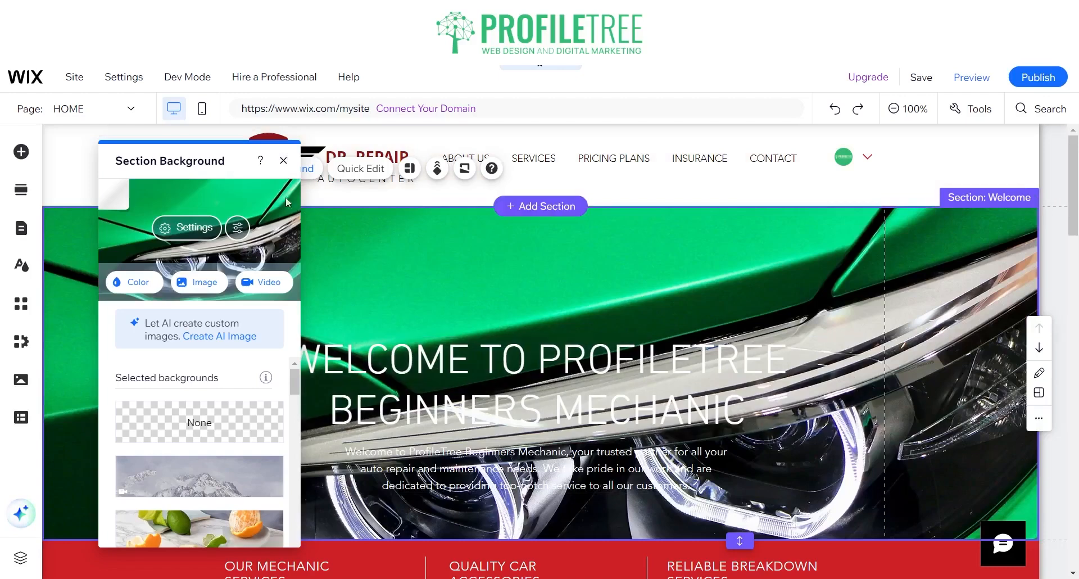
pyautogui.click(284, 161)
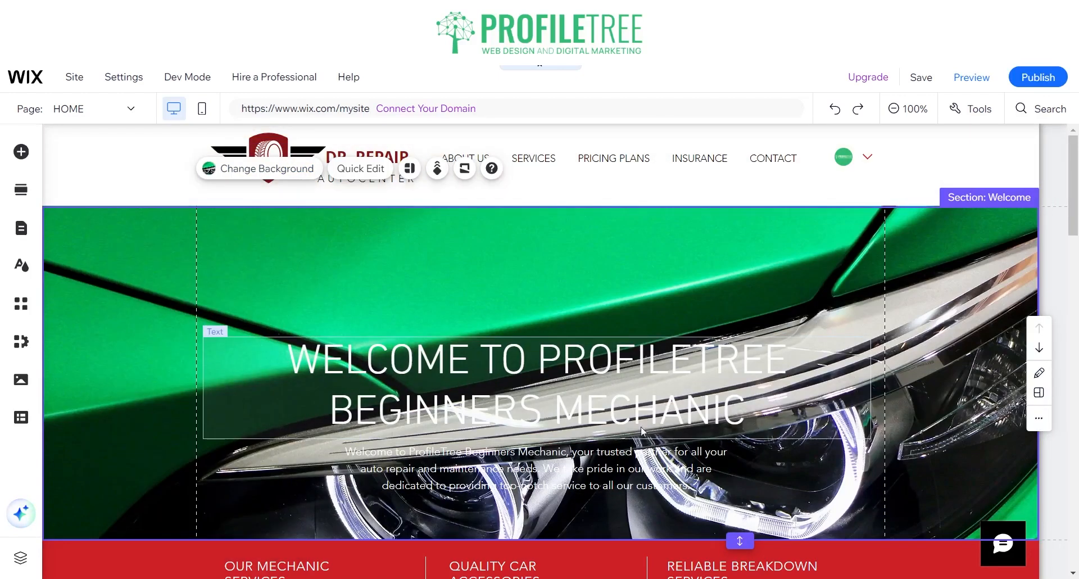
# Step: Make the Welcome section's main heading bold and change its font to Futura
pyautogui.doubleClick(496, 366)
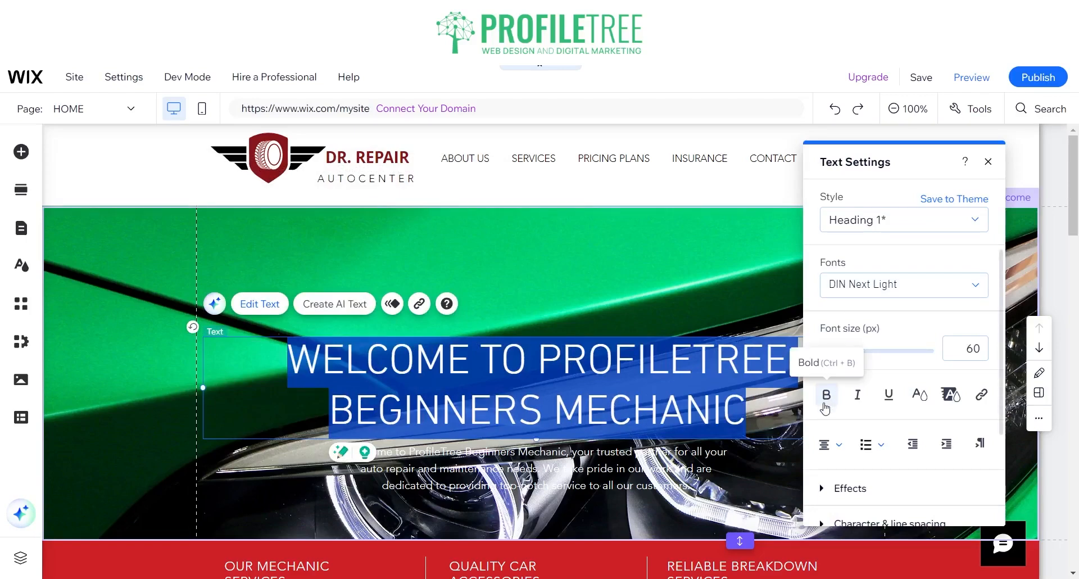
pyautogui.click(826, 396)
pyautogui.click(896, 287)
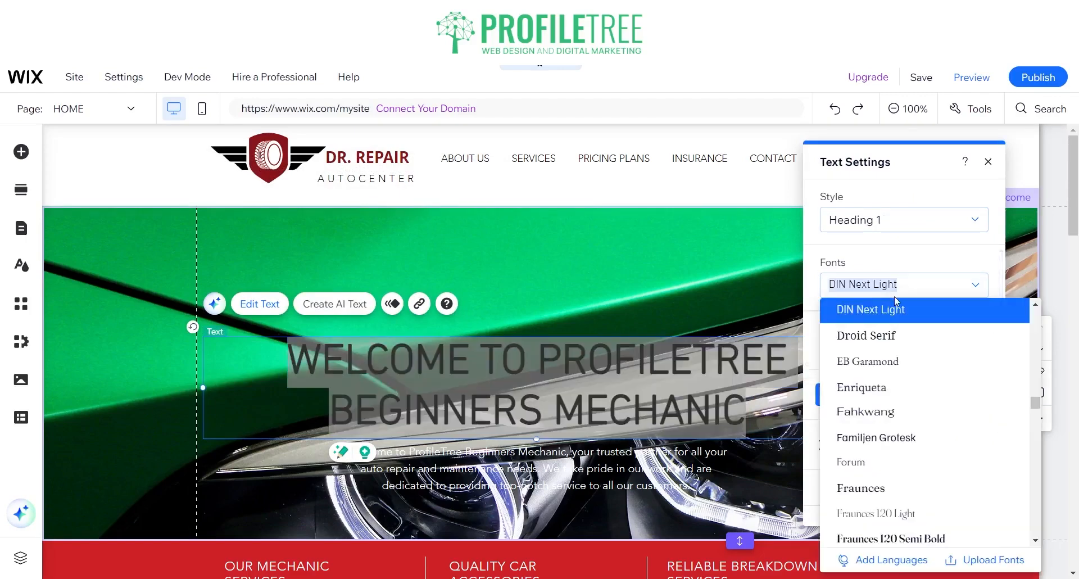
pyautogui.scroll(-5, 903, 422)
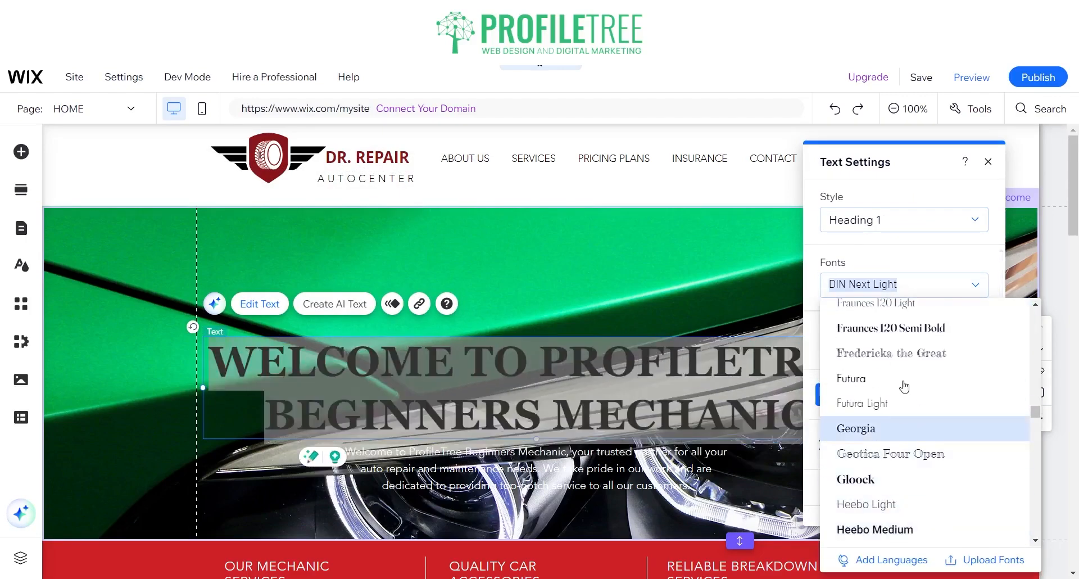
pyautogui.click(887, 382)
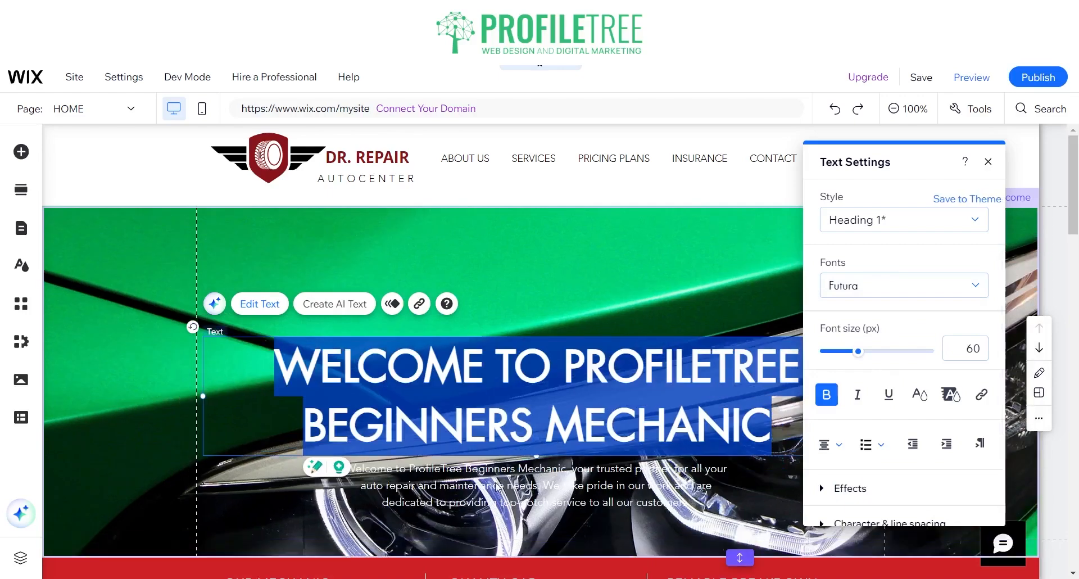
# Step: Make the paragraph below the Welcome section's heading bold
pyautogui.click(496, 483)
pyautogui.click(389, 426)
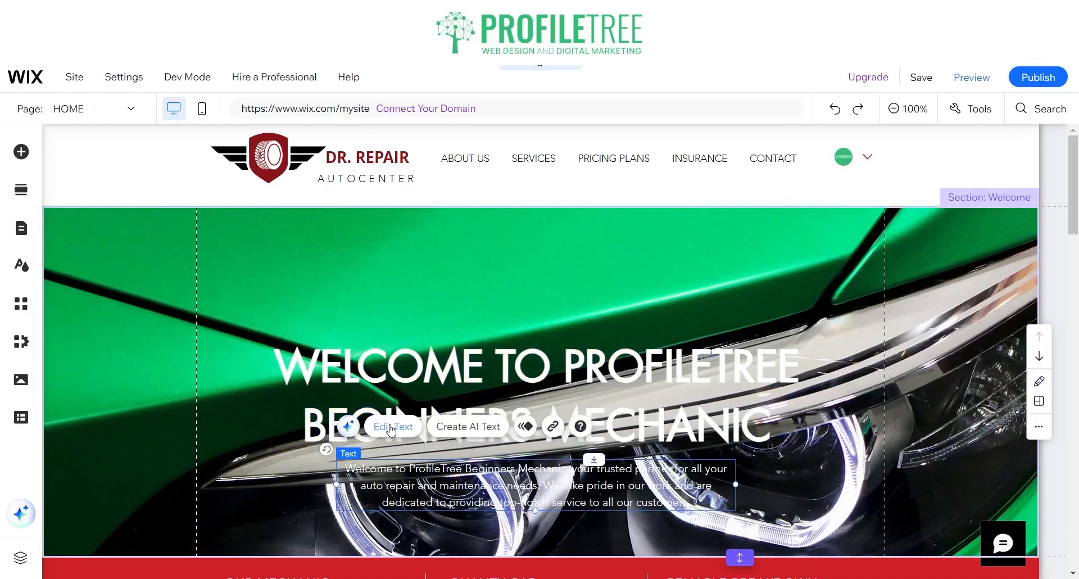
pyautogui.click(776, 394)
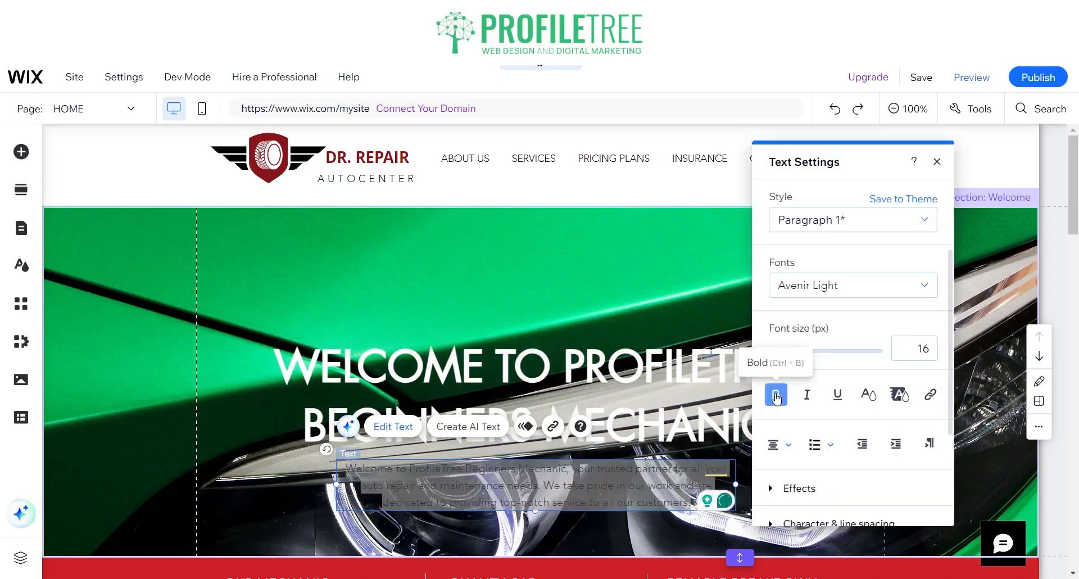
pyautogui.click(530, 301)
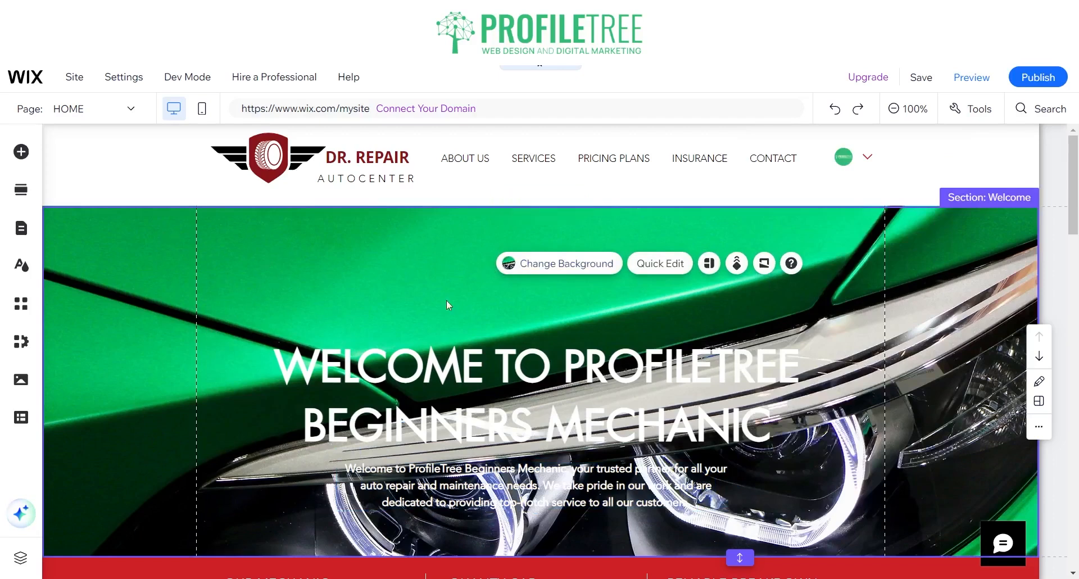
# Step: Set the color behind the Welcome section's background image to the black theme color
pyautogui.click(532, 272)
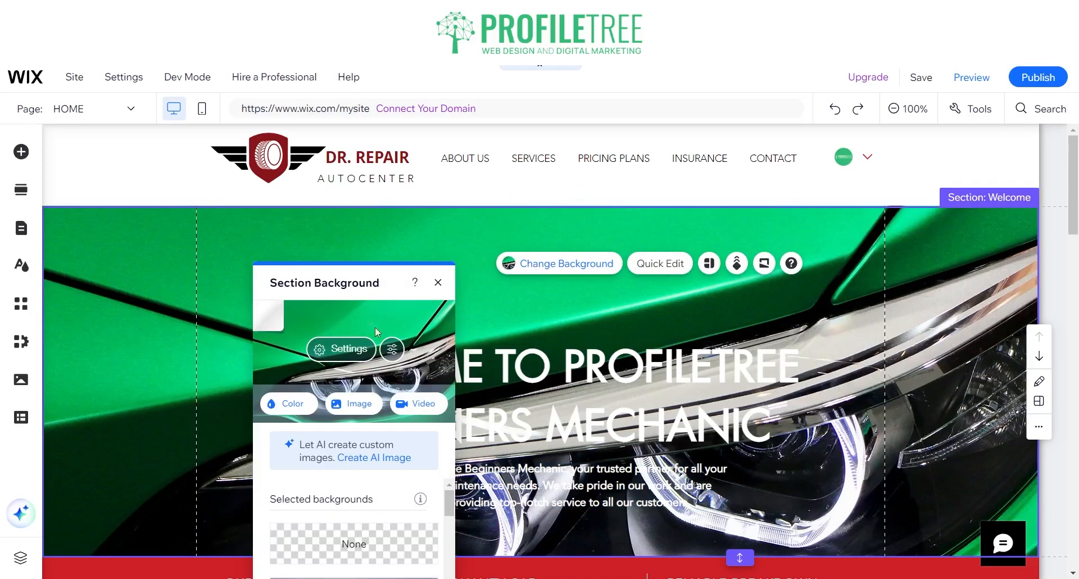
pyautogui.click(356, 353)
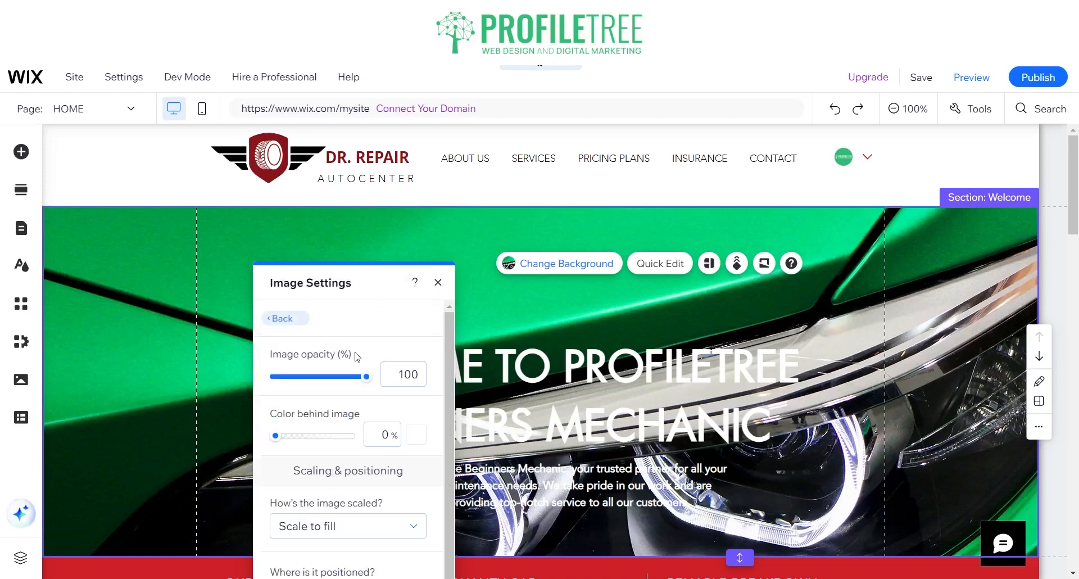
pyautogui.click(418, 439)
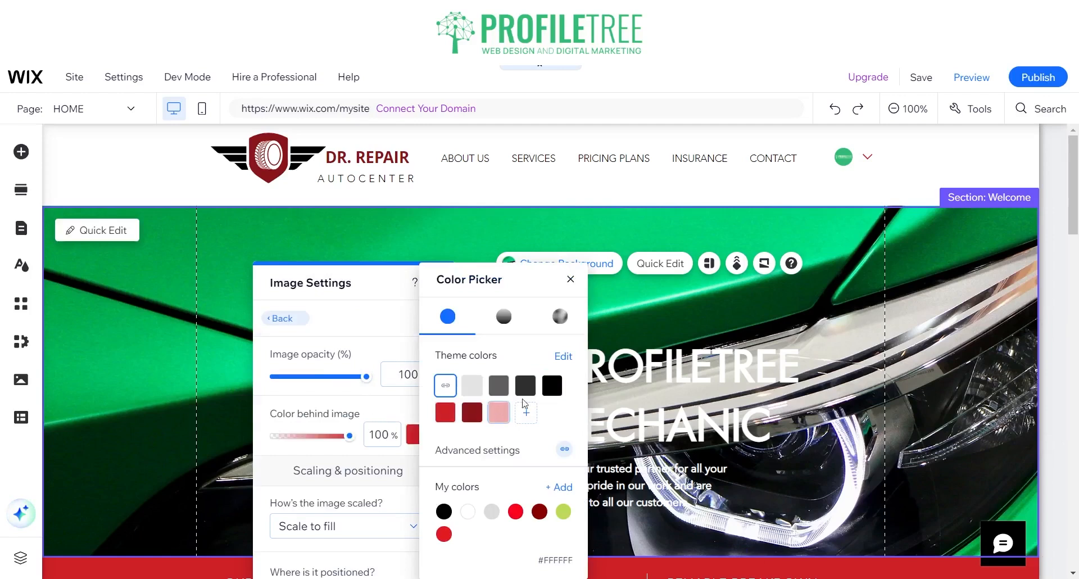
pyautogui.click(552, 385)
pyautogui.click(571, 279)
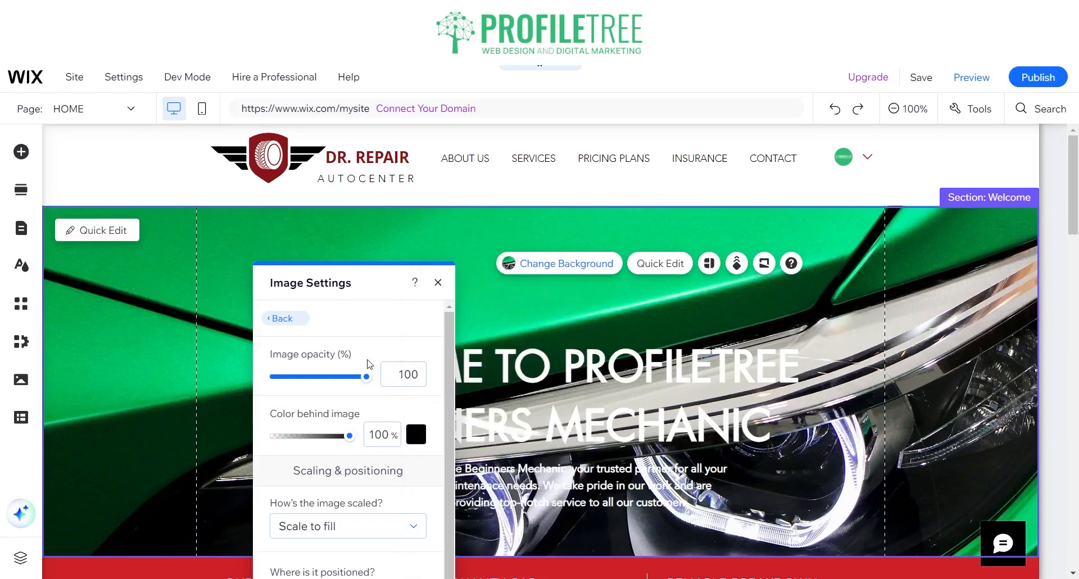
# Step: Lower the opacity of the Welcome section's background image to 57% and close the image settings
pyautogui.moveTo(363, 381); pyautogui.dragTo(327, 380)
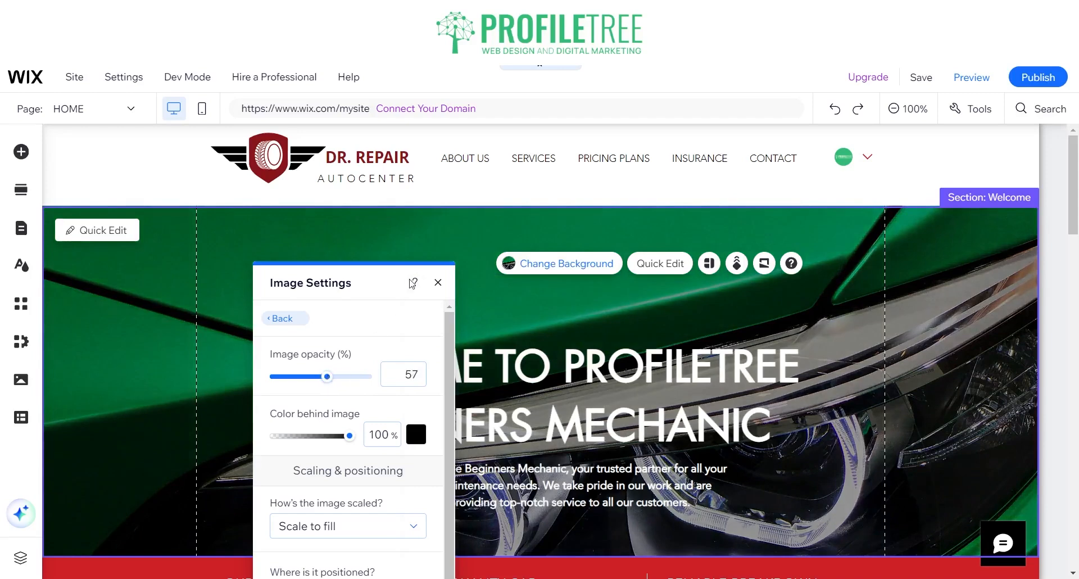
pyautogui.click(448, 285)
pyautogui.scroll(-1, 625, 457)
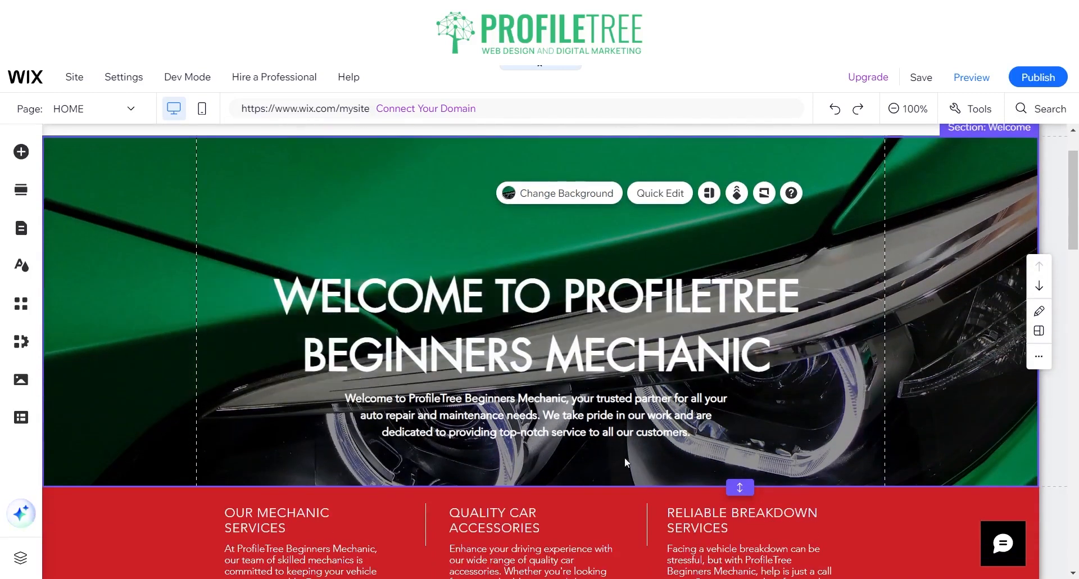
pyautogui.scroll(1, 250, 455)
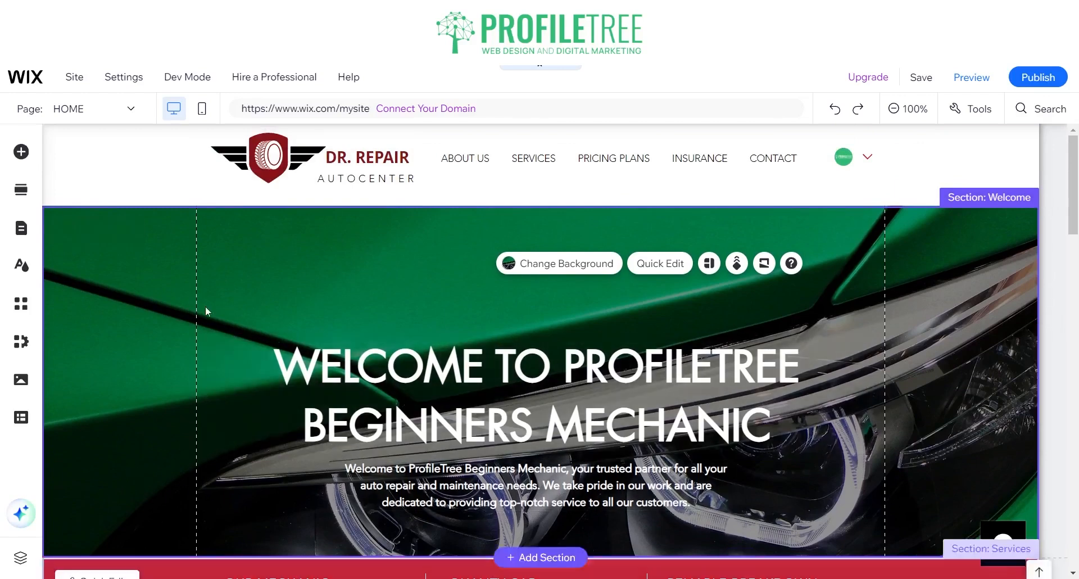
# Step: Show the editing toolbar and set the Welcome section's height to 800 px
pyautogui.click(148, 265)
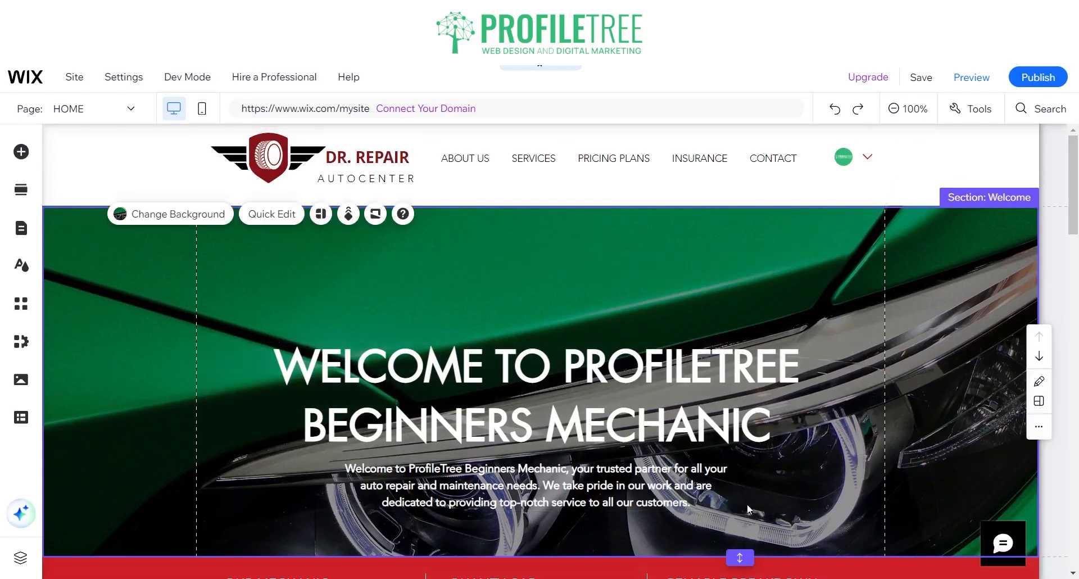
pyautogui.click(971, 108)
pyautogui.click(973, 155)
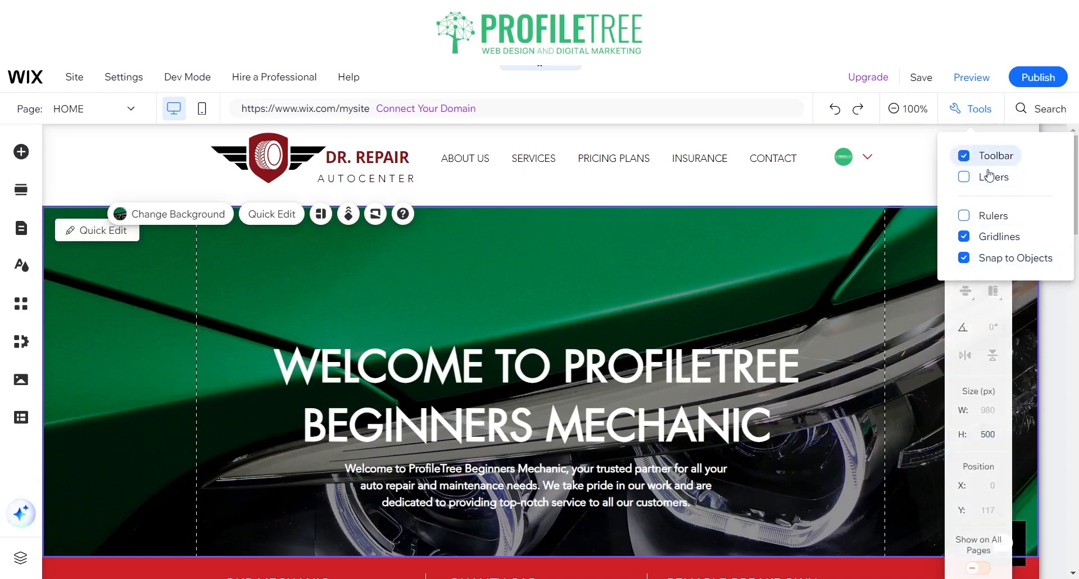
pyautogui.click(988, 436)
pyautogui.click(925, 475)
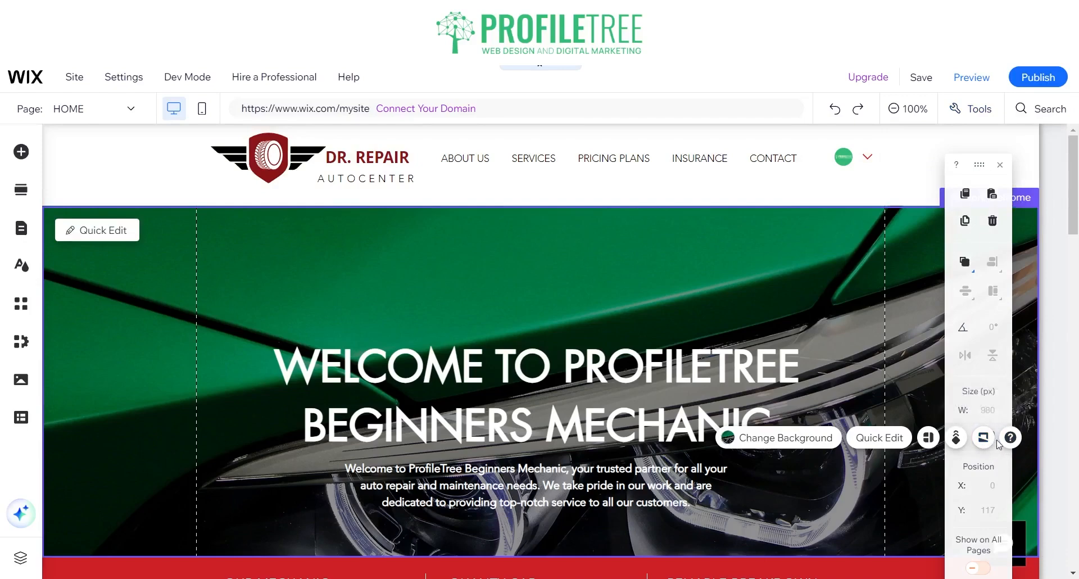
pyautogui.click(919, 374)
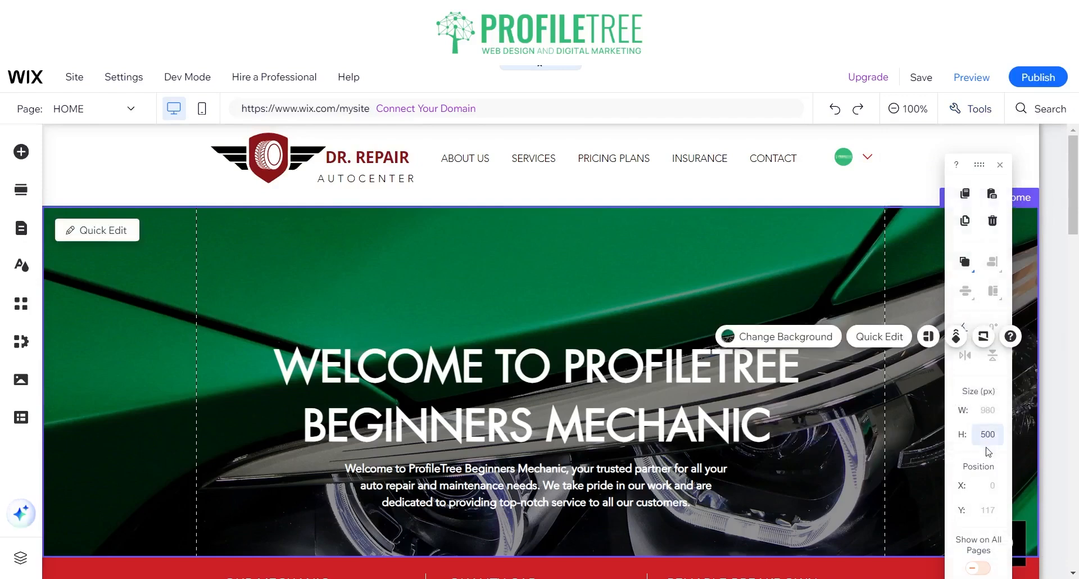
pyautogui.click(989, 443)
pyautogui.write('800')
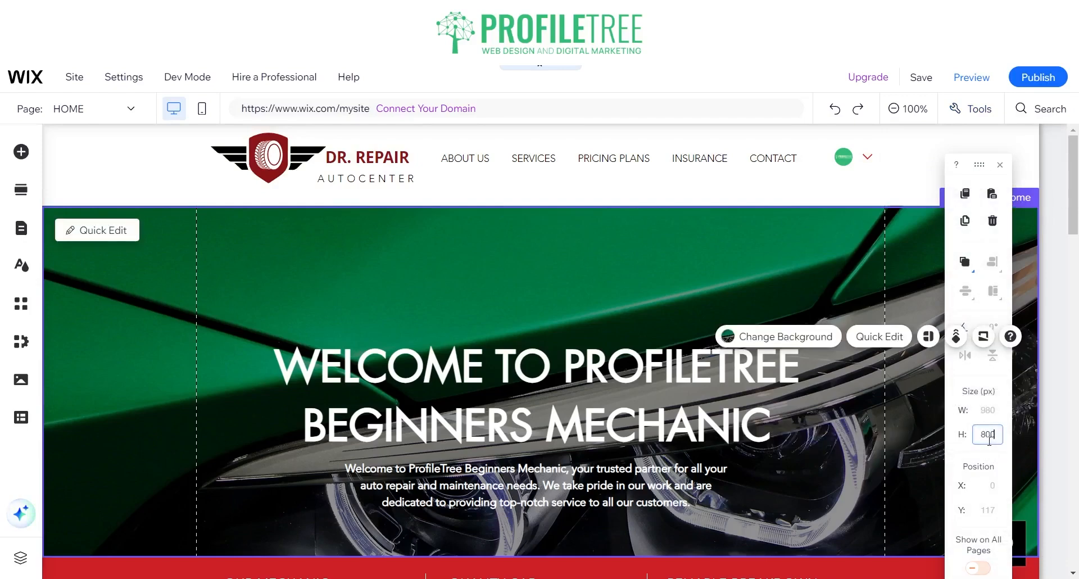
pyautogui.press('Return')
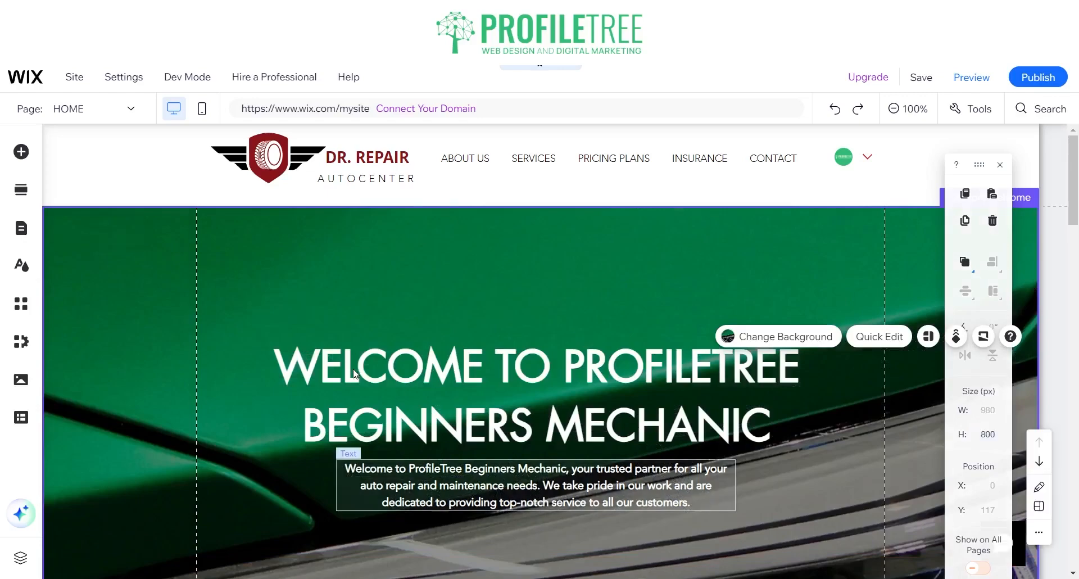
# Step: Hide the editing toolbar and undo the last height change of the Welcome section
pyautogui.scroll(-3, 275, 402)
pyautogui.scroll(-3, 487, 438)
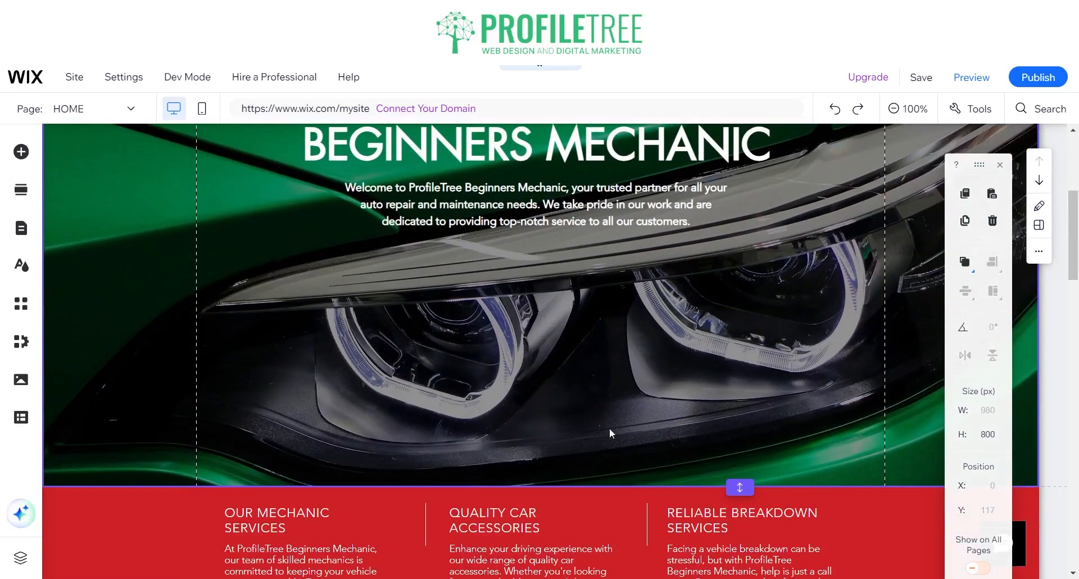
pyautogui.click(1004, 169)
pyautogui.click(833, 111)
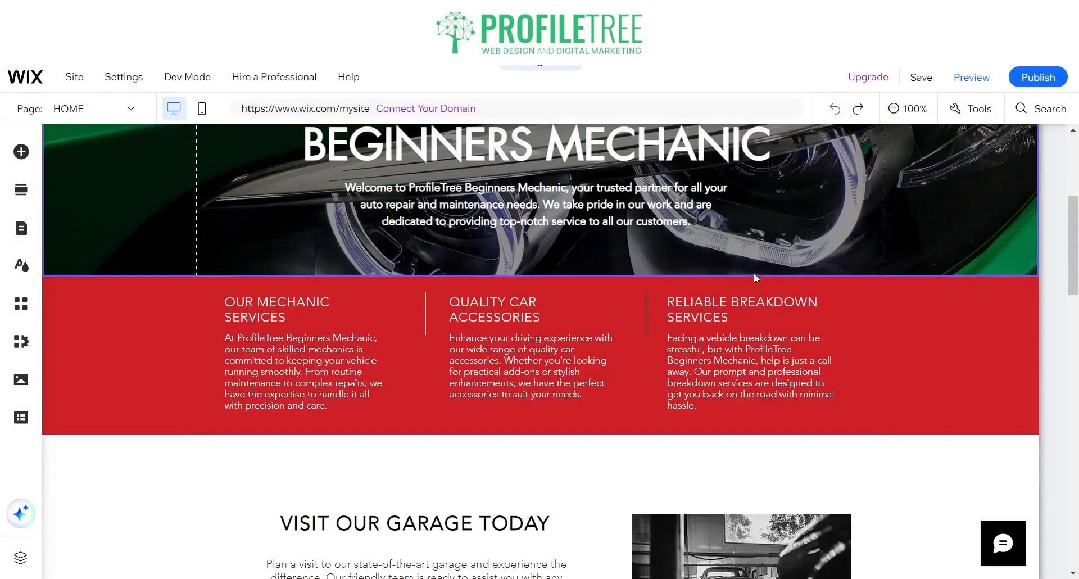
# Step: Stretch the Welcome section's lower edge to a height of about 780 px and shorten it slightly to end just below the headlights
pyautogui.moveTo(741, 276); pyautogui.dragTo(731, 432)
pyautogui.moveTo(730, 439); pyautogui.dragTo(725, 472)
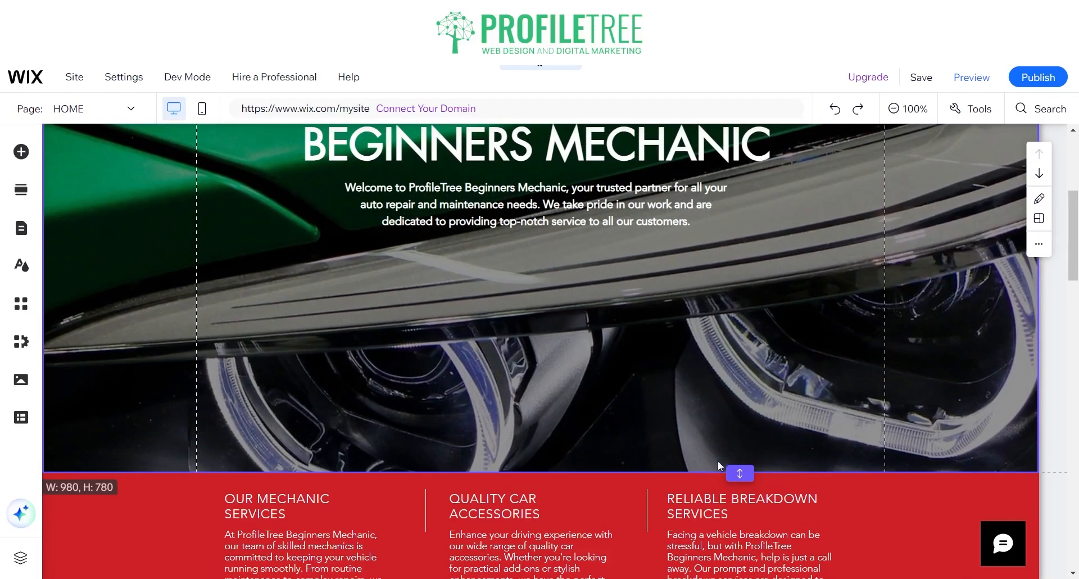
pyautogui.scroll(5, 457, 350)
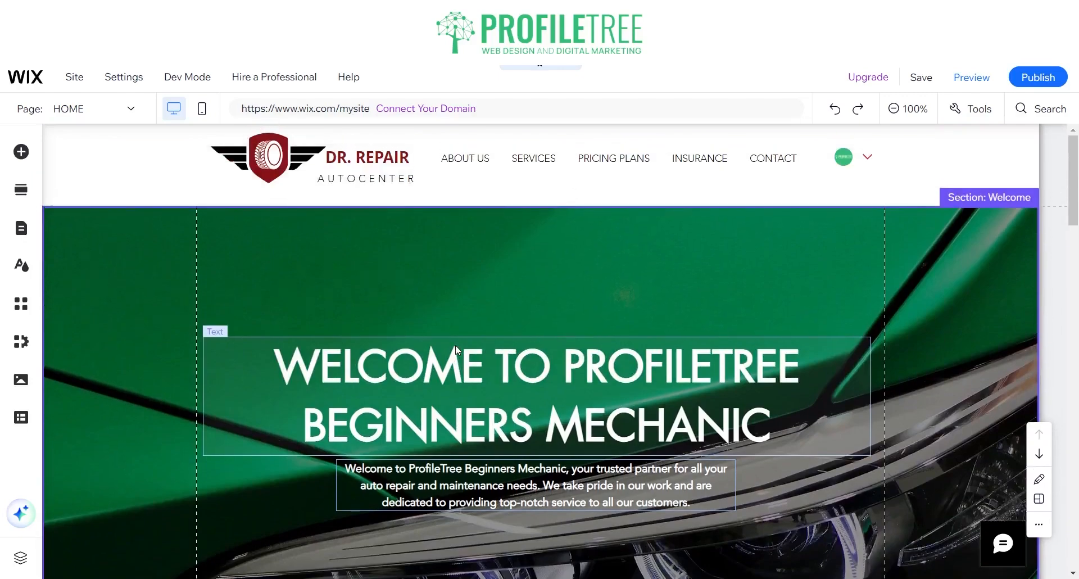
pyautogui.scroll(-6, 457, 349)
pyautogui.moveTo(734, 393); pyautogui.dragTo(740, 335)
pyautogui.scroll(6, 609, 362)
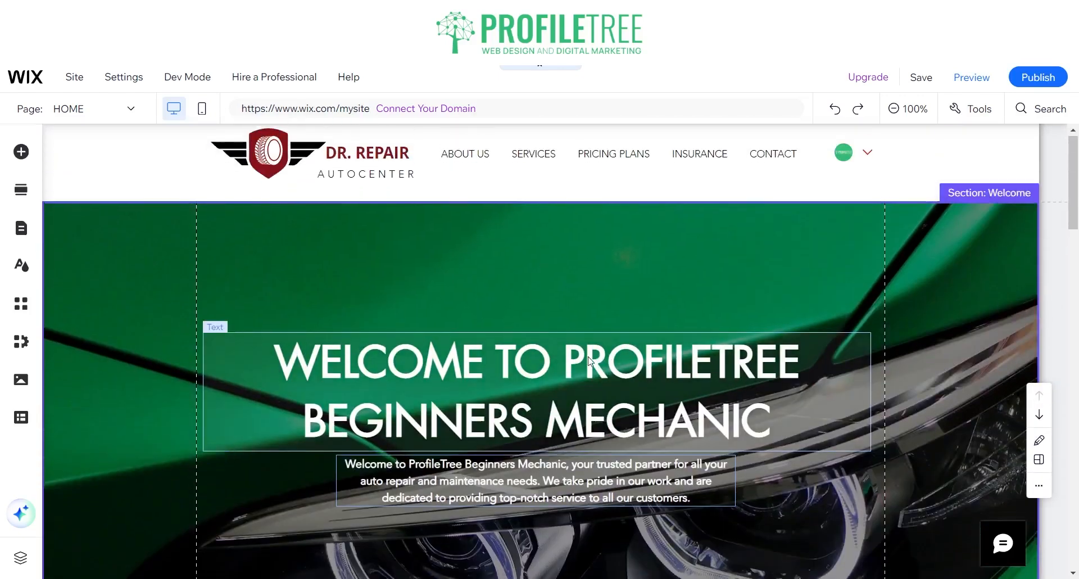
# Step: Move the welcome paragraph down slightly to widen the gap below the main heading
pyautogui.scroll(-1, 522, 400)
pyautogui.click(521, 400)
pyautogui.scroll(-1, 522, 400)
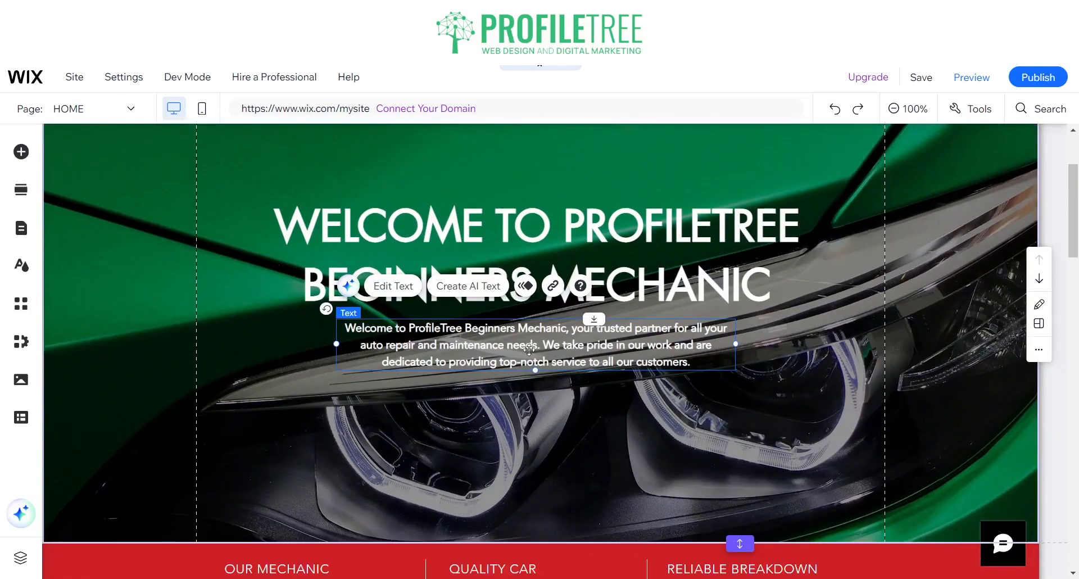
pyautogui.moveTo(529, 349); pyautogui.dragTo(530, 367)
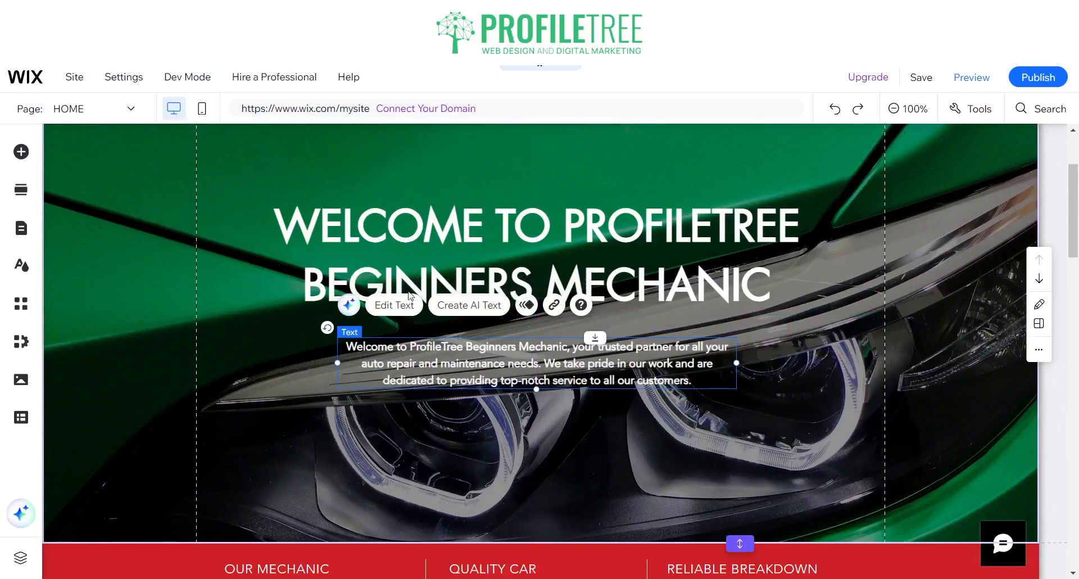
# Step: Rename the Welcome section as Hero Section
pyautogui.scroll(2, 474, 418)
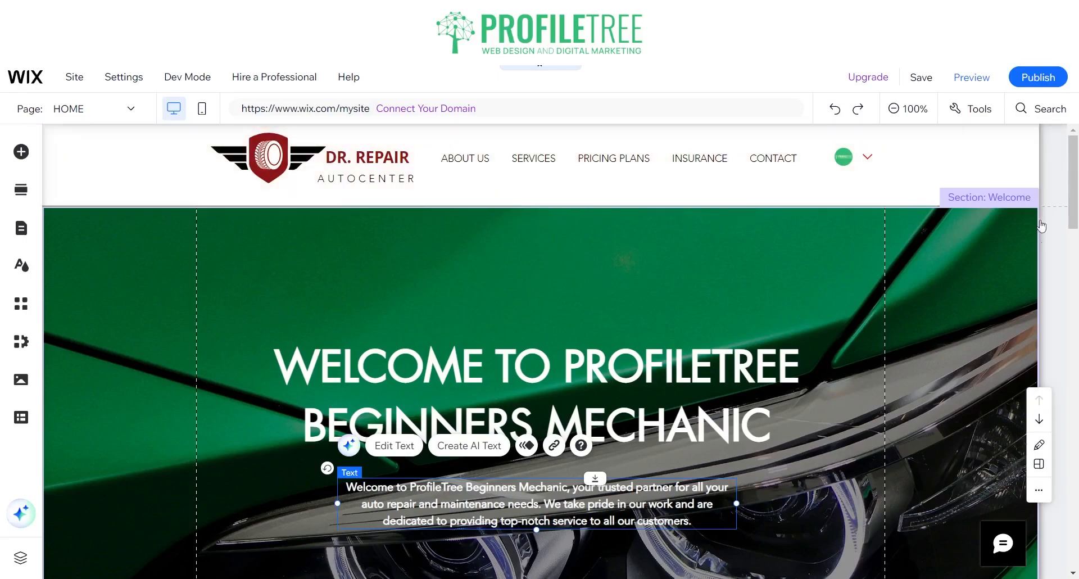
pyautogui.click(1030, 197)
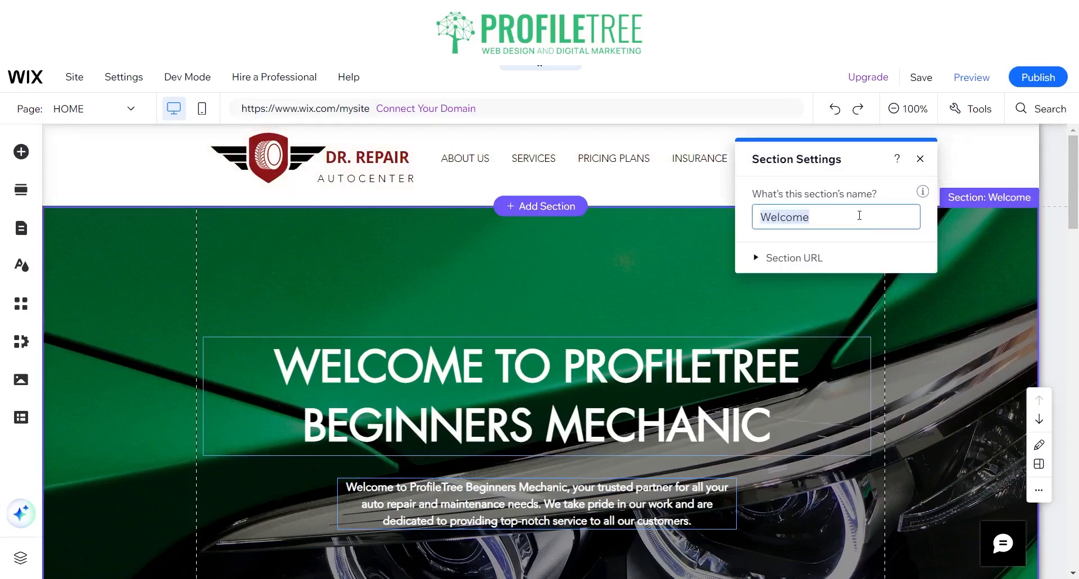
pyautogui.write('Hero Section')
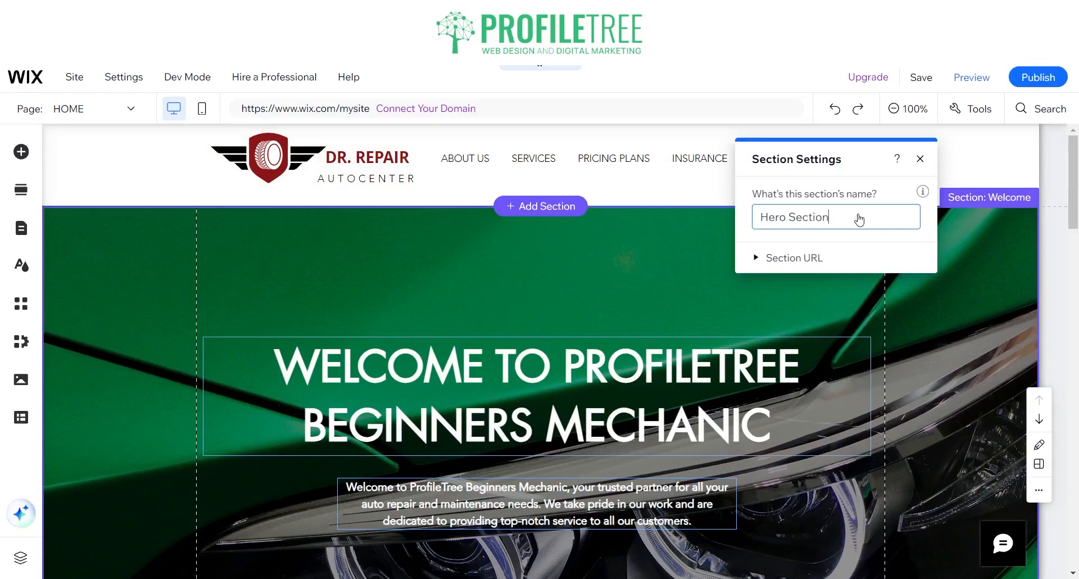
pyautogui.press('Return')
pyautogui.click(917, 160)
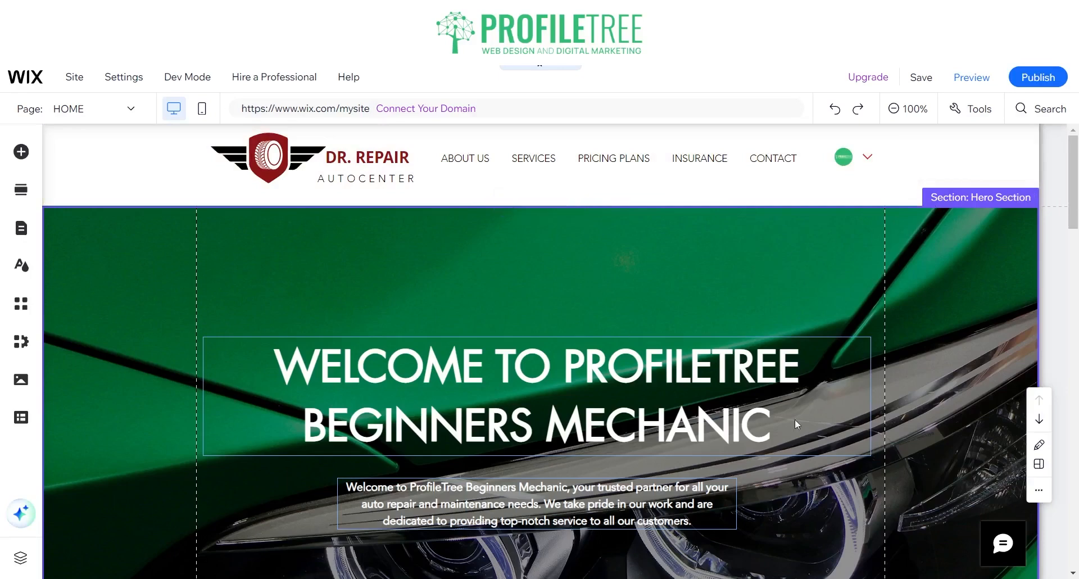
# Step: Show the page layers, go through the Services, Promotional, Benefits and Brands sections in turn, and close the list
pyautogui.click(976, 116)
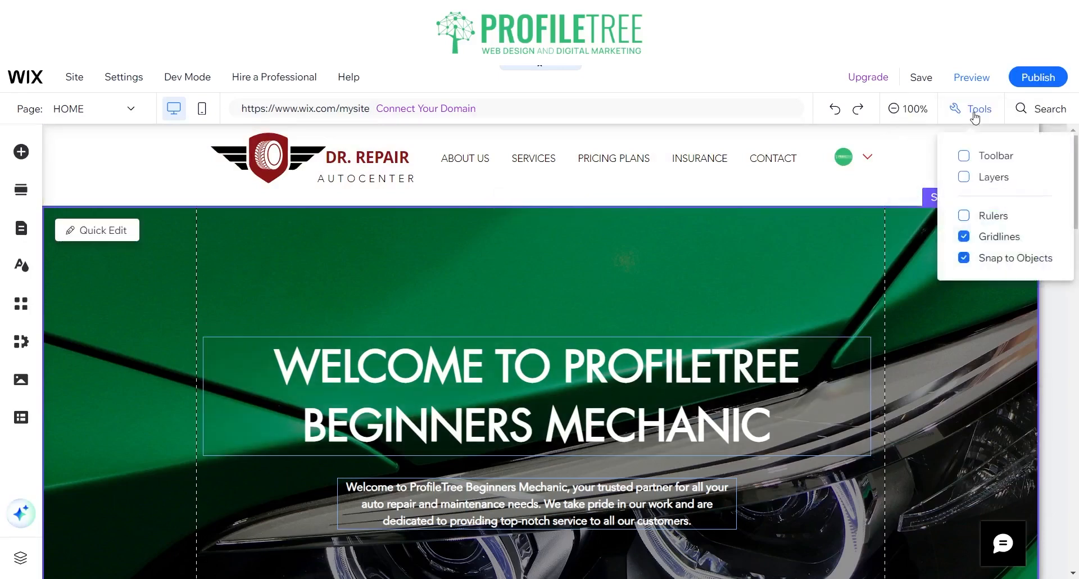
pyautogui.click(970, 177)
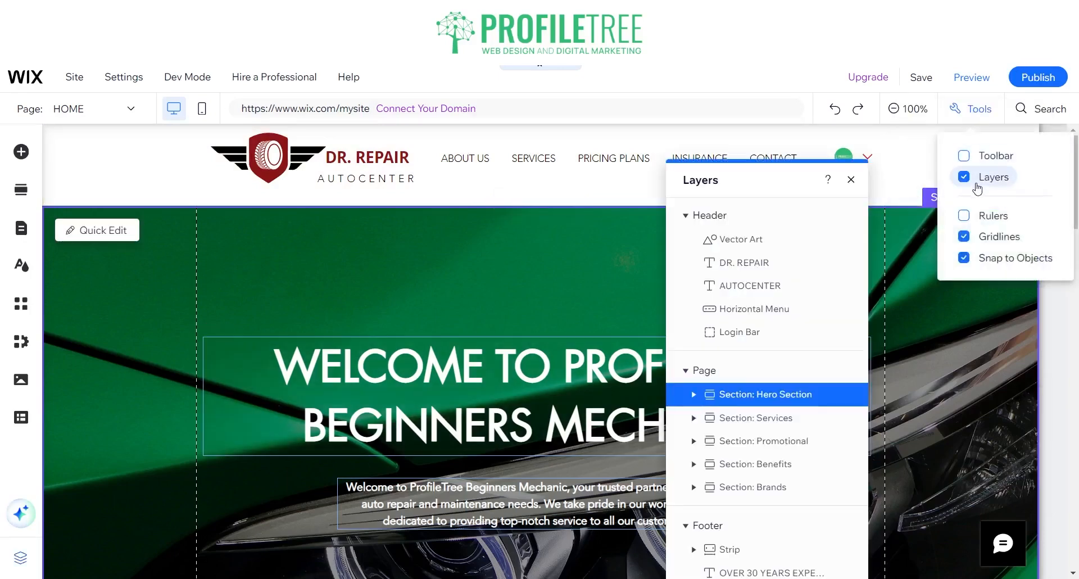
pyautogui.click(752, 419)
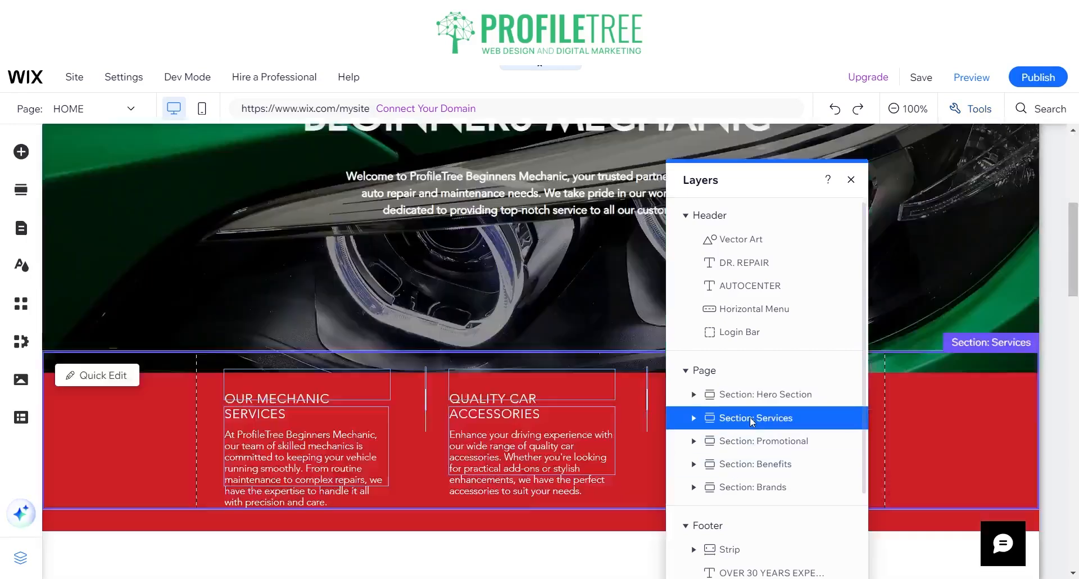
pyautogui.click(760, 442)
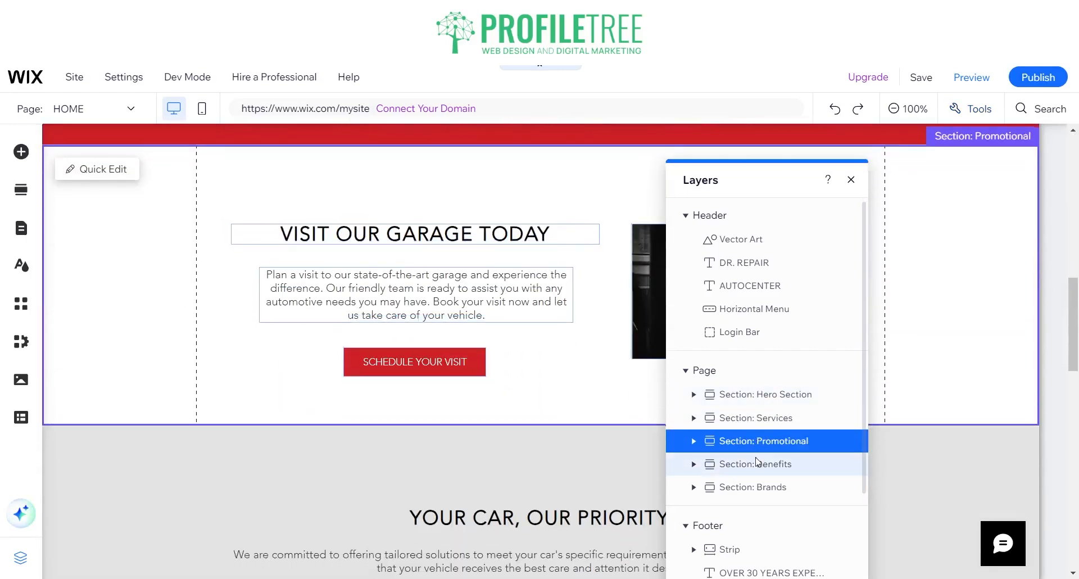
pyautogui.click(759, 466)
pyautogui.click(755, 488)
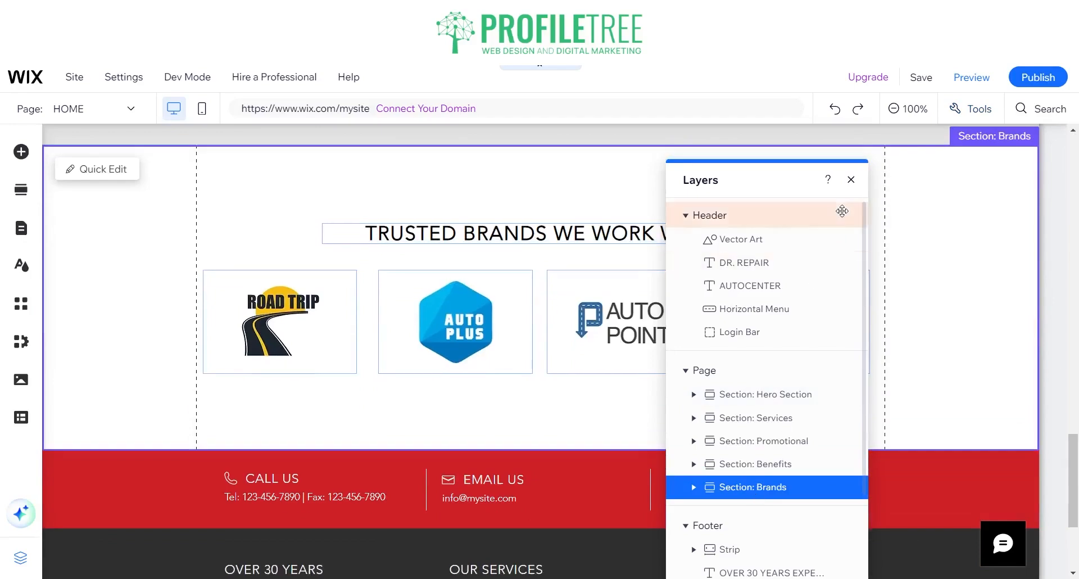
pyautogui.click(851, 180)
pyautogui.scroll(15, 602, 242)
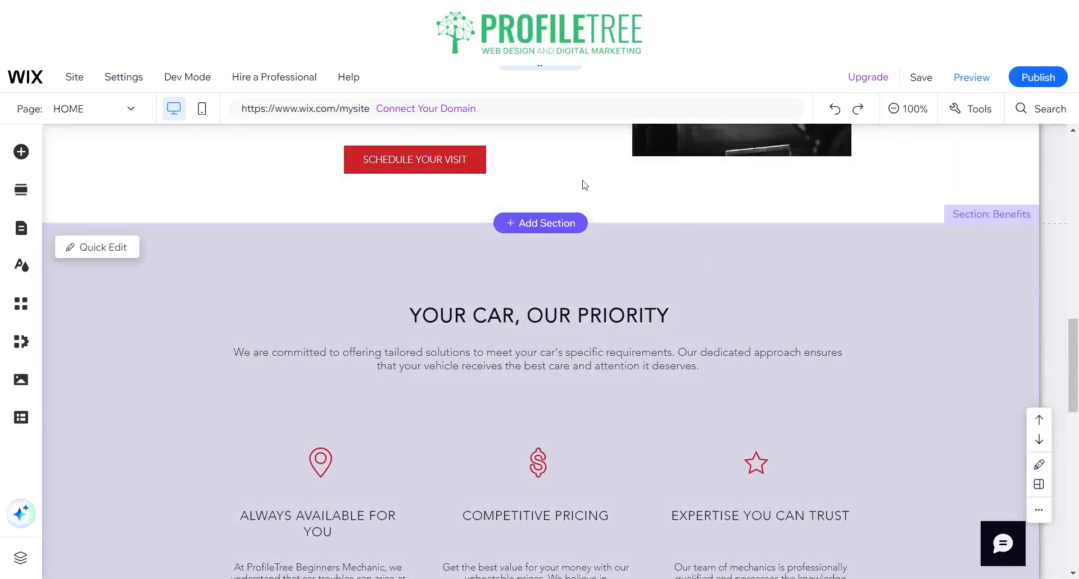
pyautogui.scroll(4, 617, 307)
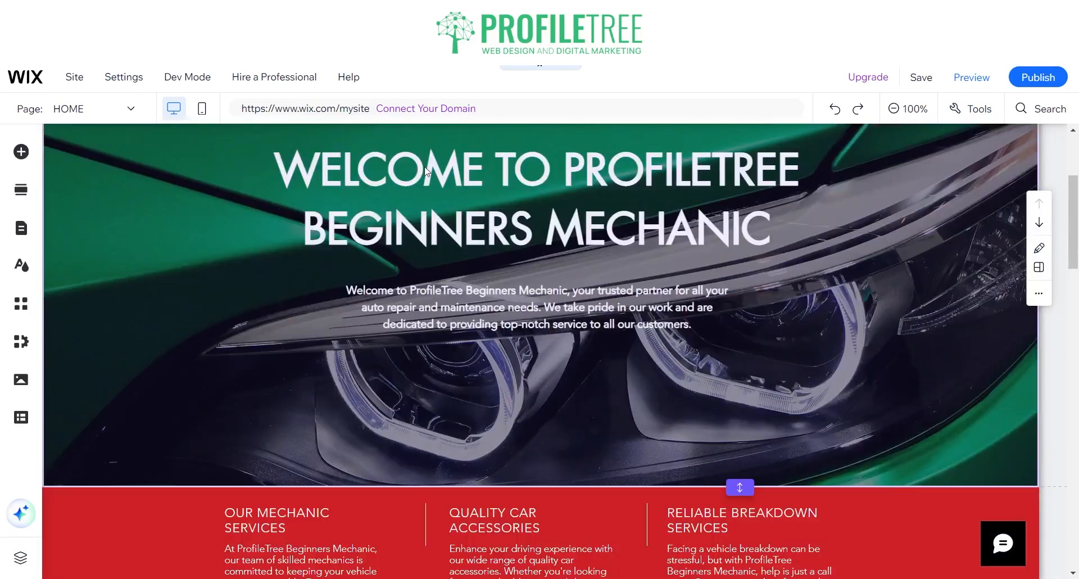
pyautogui.scroll(-1, 374, 234)
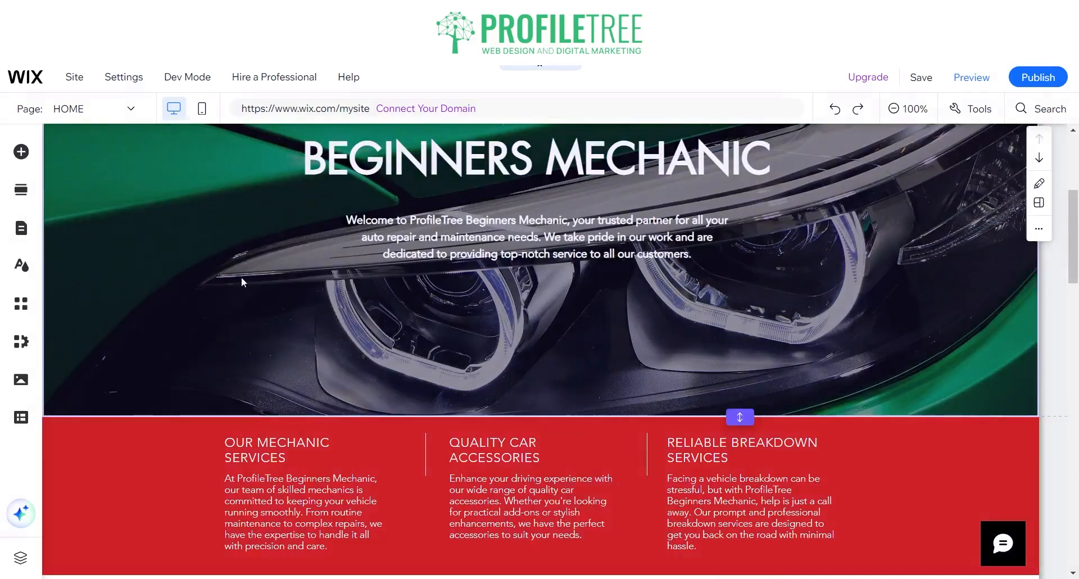
pyautogui.scroll(2, 180, 284)
pyautogui.scroll(2, 180, 286)
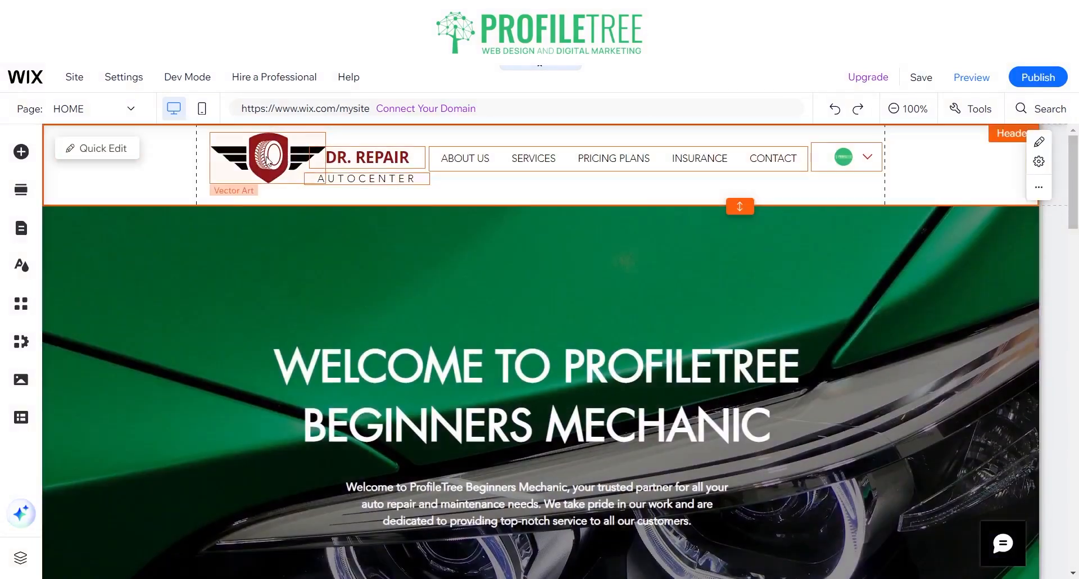
pyautogui.click(254, 162)
pyautogui.scroll(-5, 167, 355)
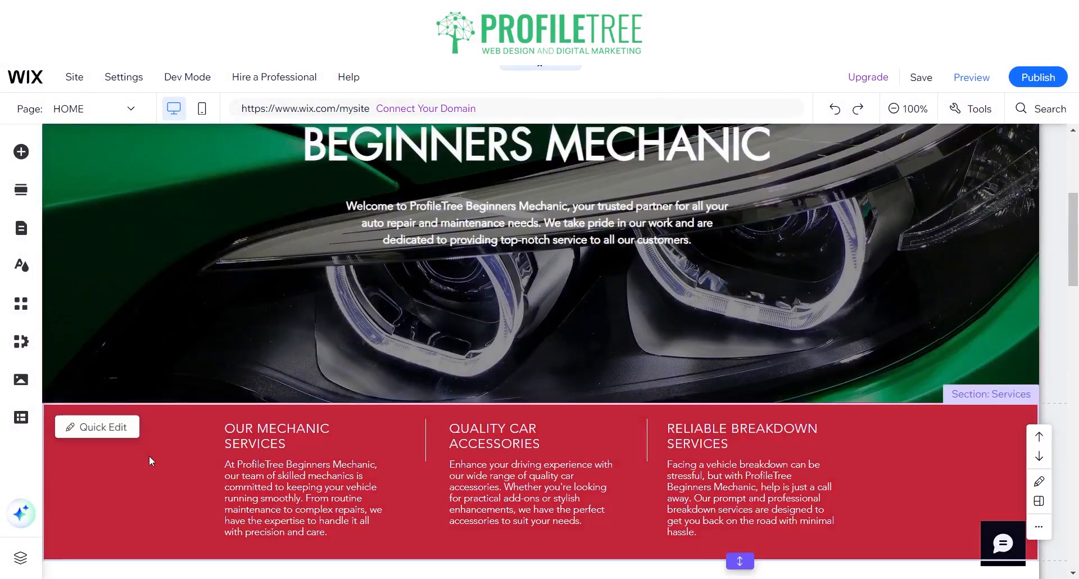
# Step: Change the Services section strip's background to a new custom green theme color, #2DBB3A
pyautogui.click(152, 457)
pyautogui.scroll(2, 157, 302)
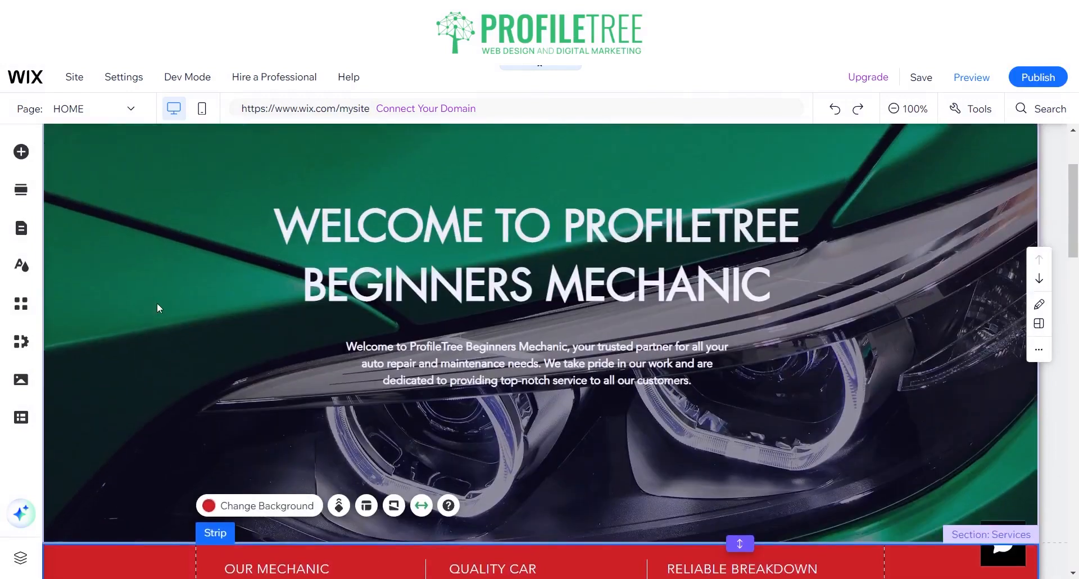
pyautogui.scroll(-4, 194, 373)
pyautogui.click(250, 222)
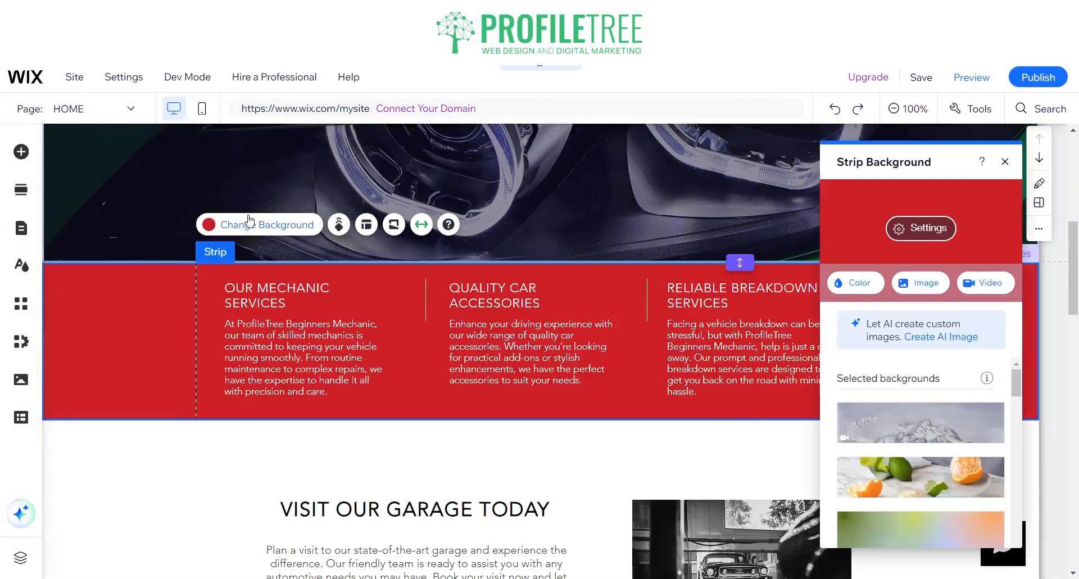
pyautogui.click(856, 282)
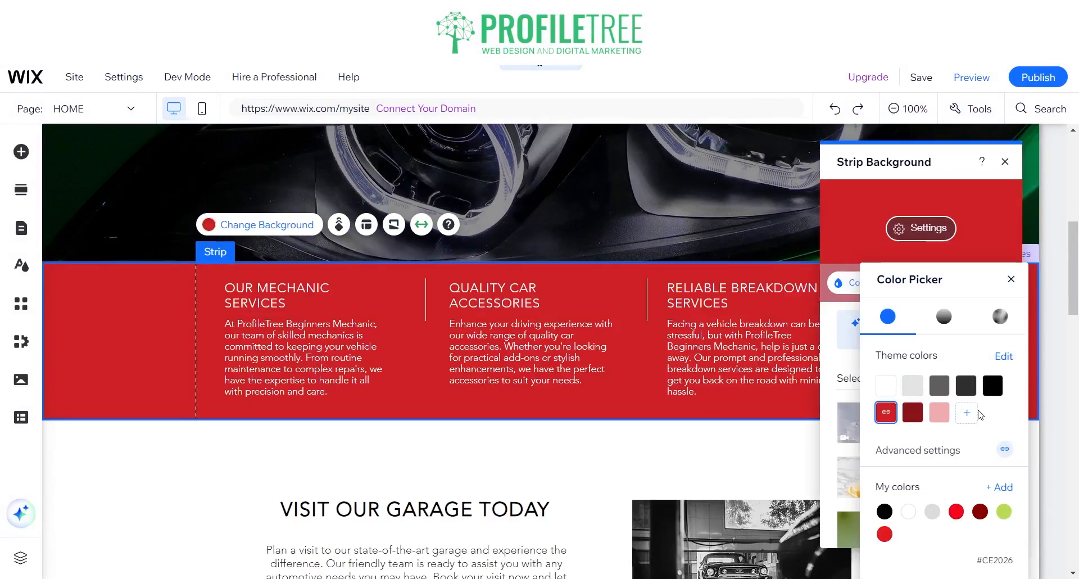
pyautogui.click(967, 415)
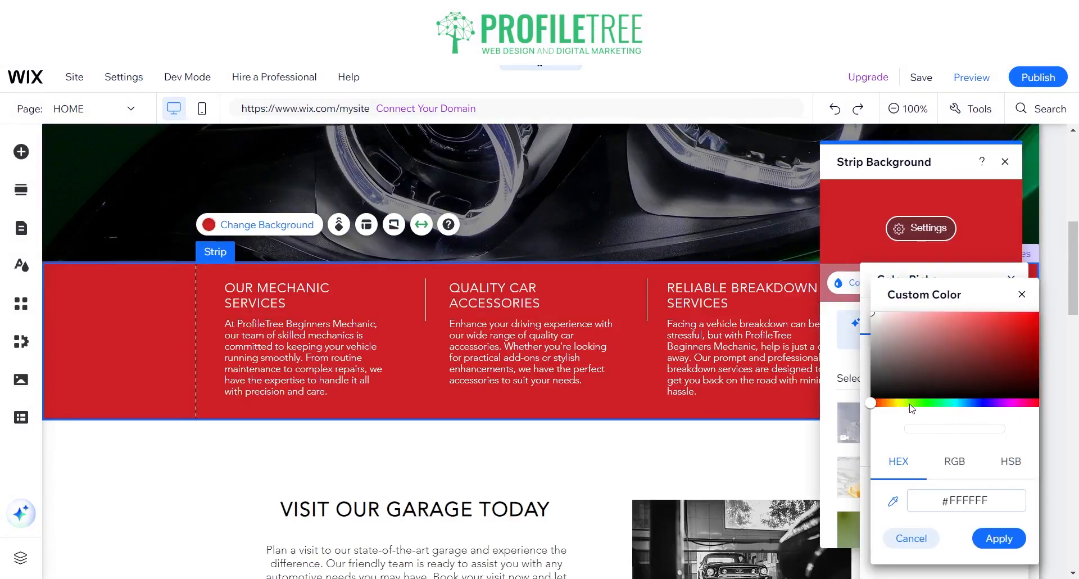
pyautogui.moveTo(910, 404); pyautogui.dragTo(926, 404)
pyautogui.moveTo(980, 359)
pyautogui.mouseDown()
pyautogui.moveTo(1015, 327)
pyautogui.moveTo(998, 335)
pyautogui.mouseUp()
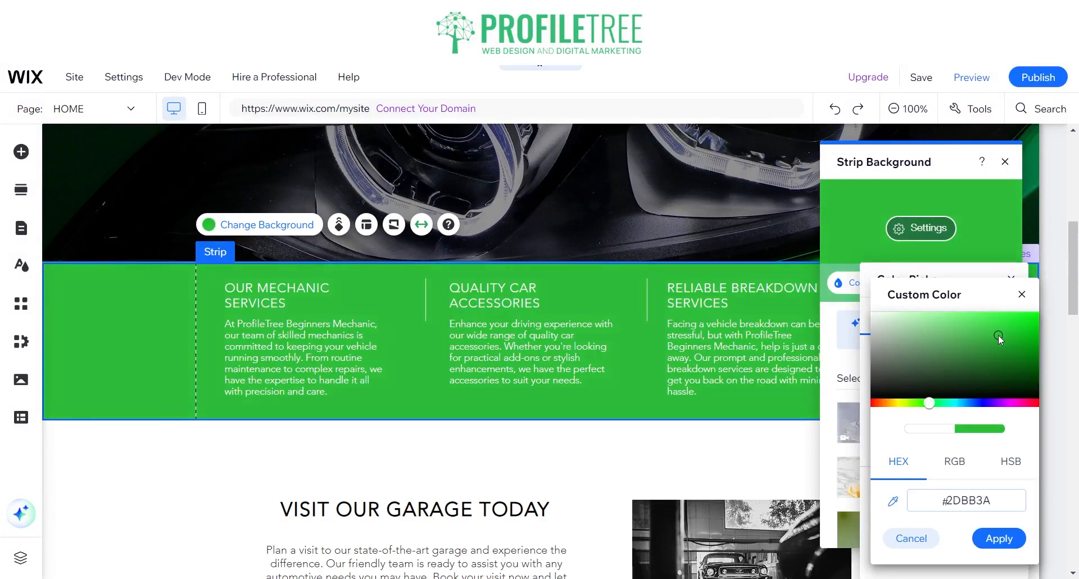
pyautogui.click(1000, 538)
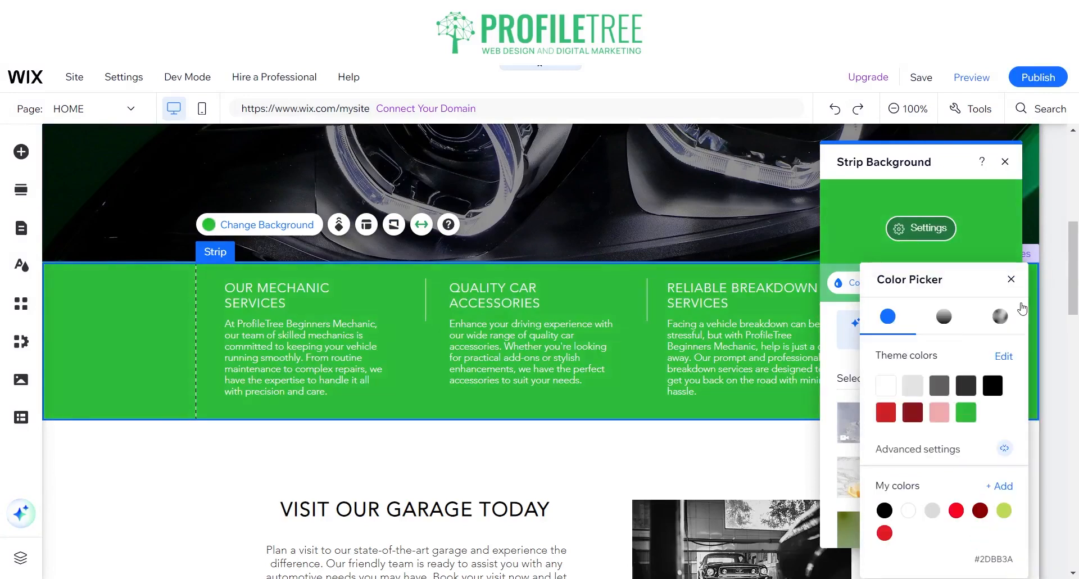
pyautogui.click(1010, 280)
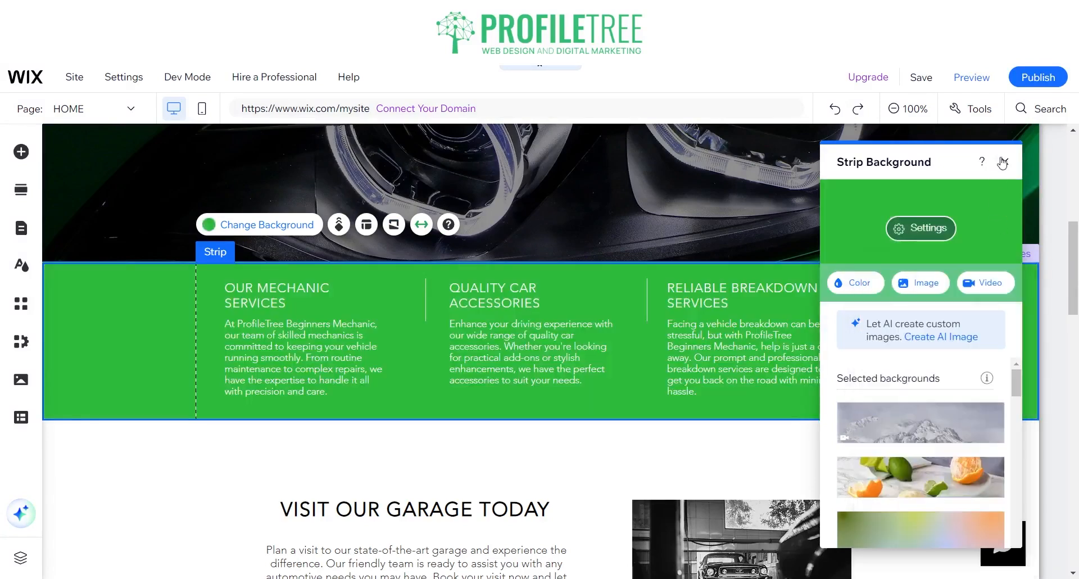
pyautogui.click(1005, 161)
pyautogui.scroll(6, 426, 331)
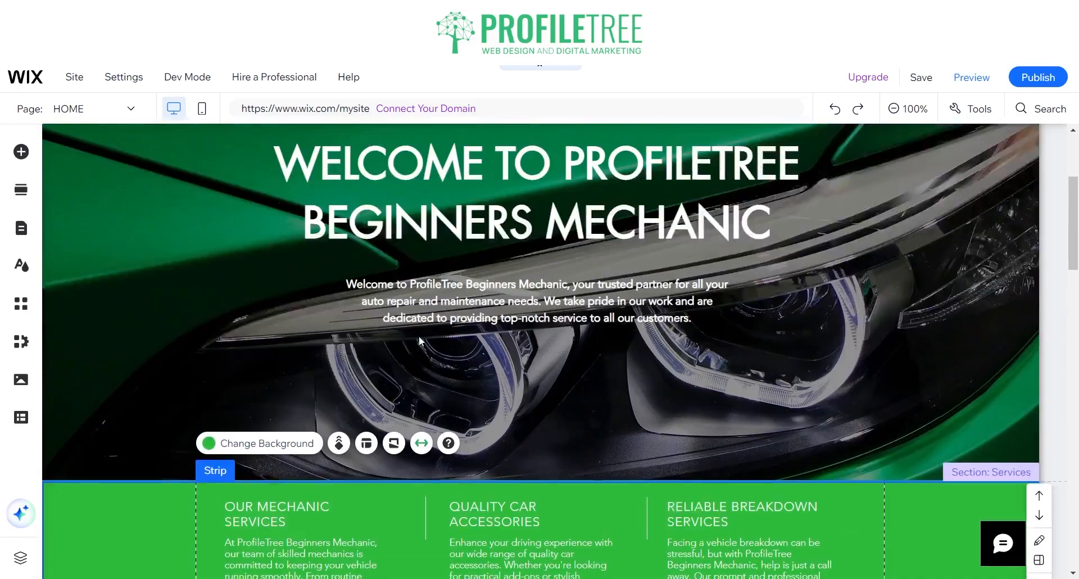
pyautogui.scroll(-1, 444, 299)
pyautogui.click(538, 236)
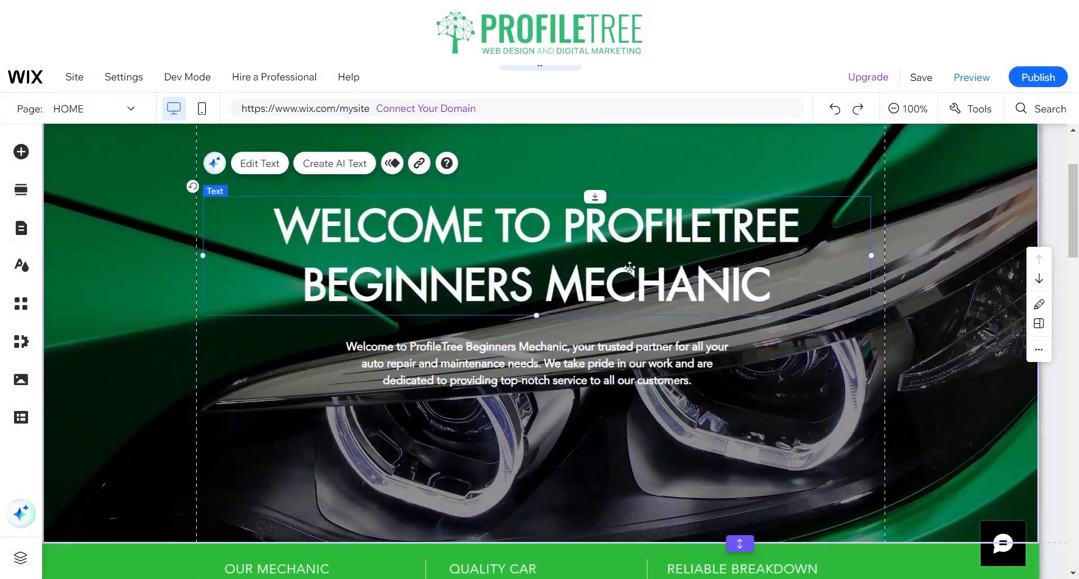
pyautogui.scroll(-4, 630, 267)
pyautogui.scroll(3, 574, 242)
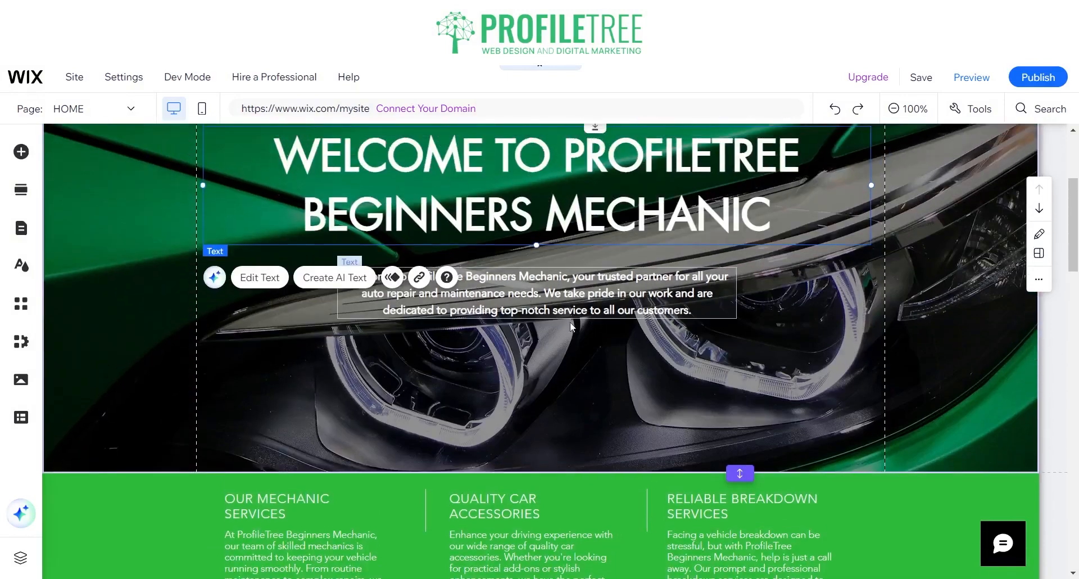
pyautogui.scroll(-1, 571, 327)
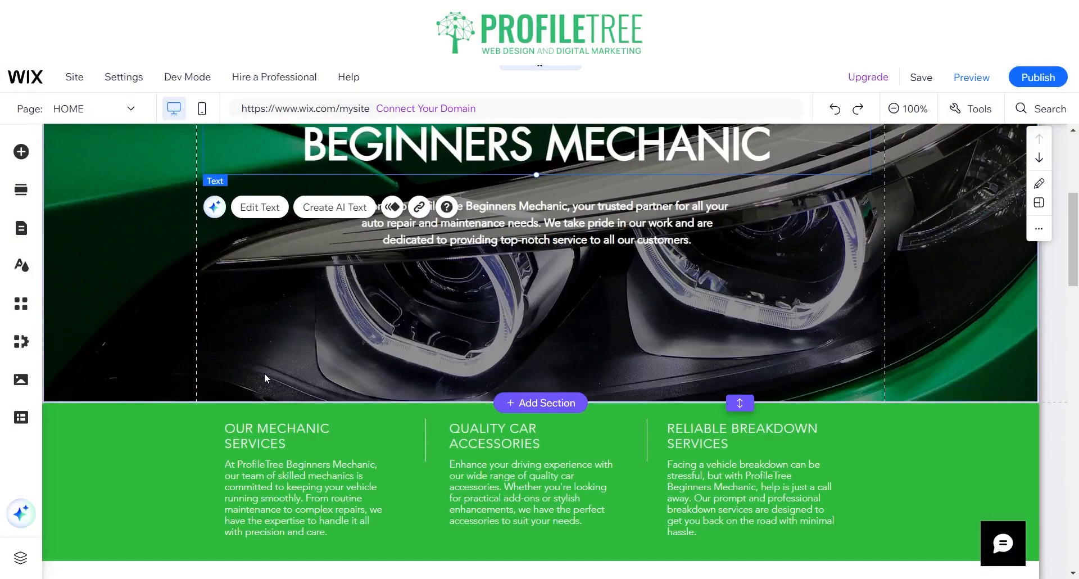
# Step: Set the heading font of the site's text theme to Barlow Medium
pyautogui.click(28, 272)
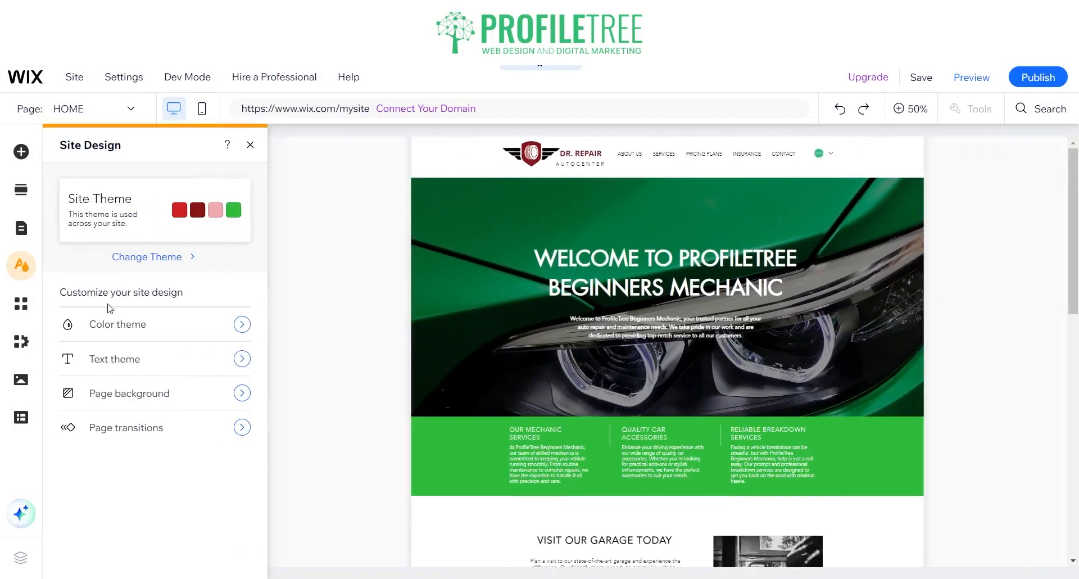
pyautogui.click(139, 367)
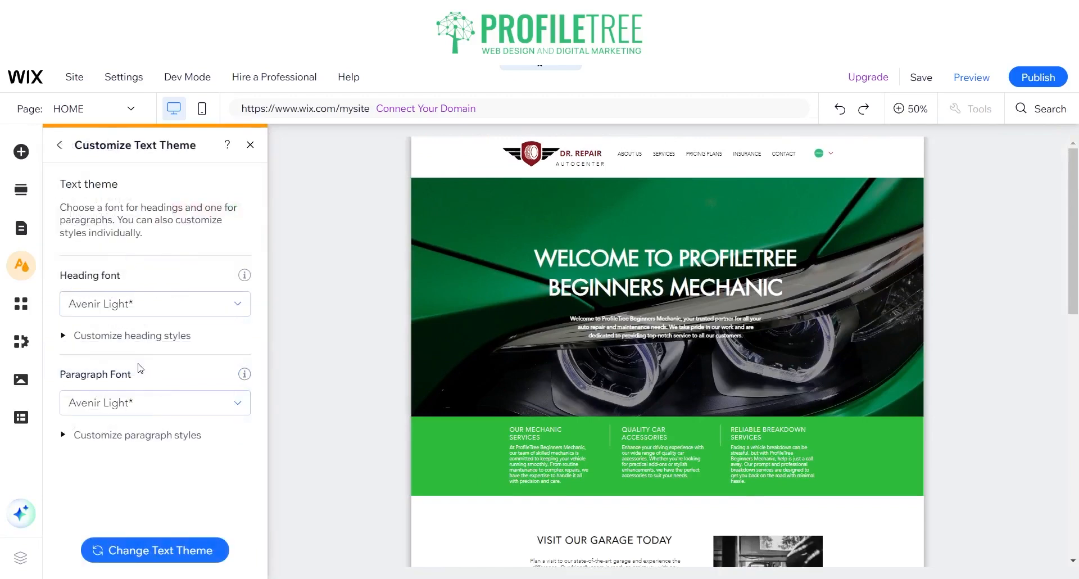
pyautogui.click(135, 304)
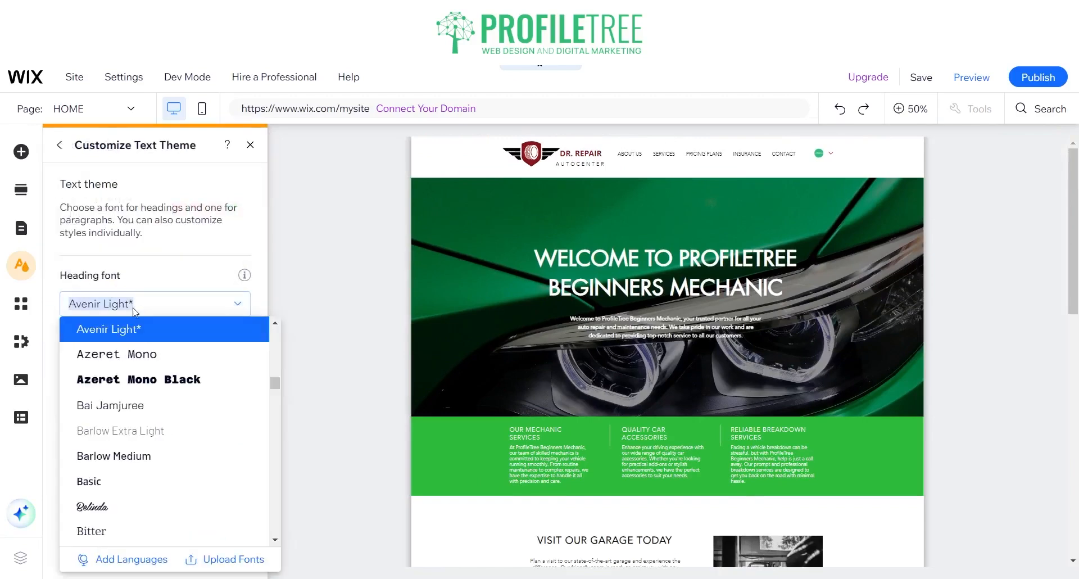
pyautogui.scroll(-1, 121, 381)
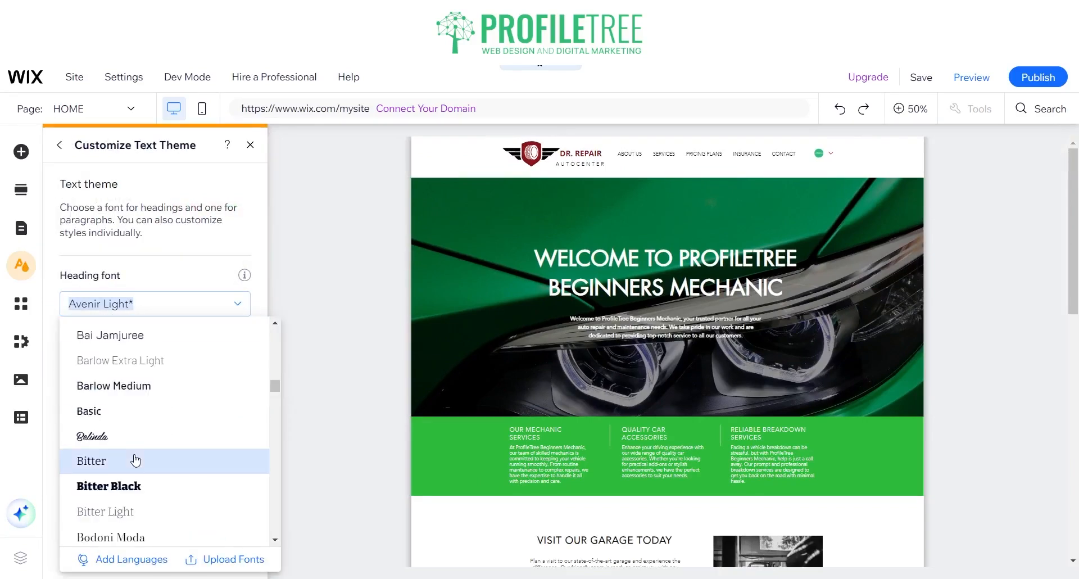
pyautogui.click(125, 387)
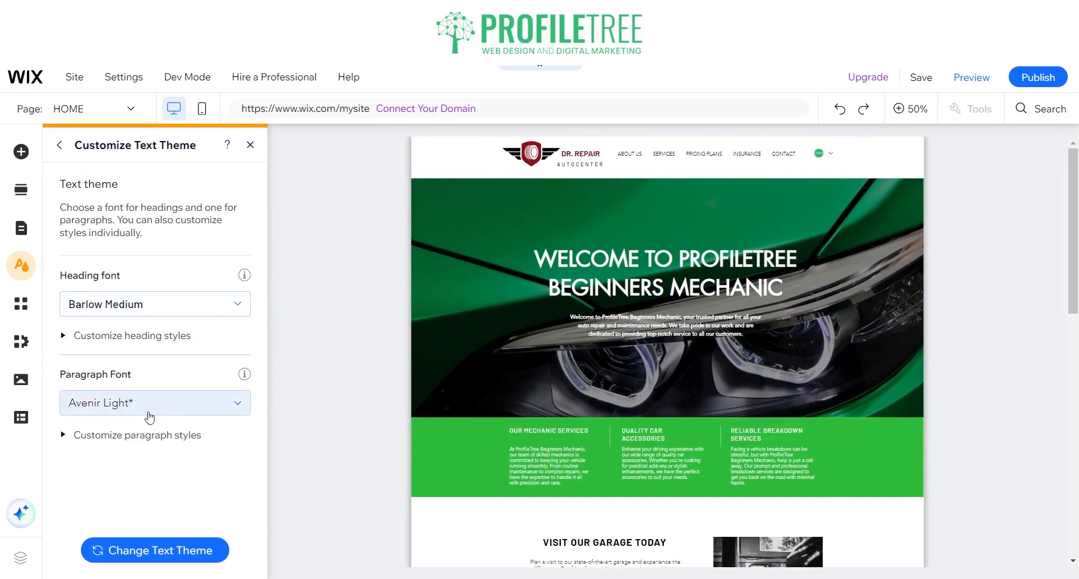
# Step: Set the paragraph font of the site's text theme to Barlow Medium as well
pyautogui.click(135, 411)
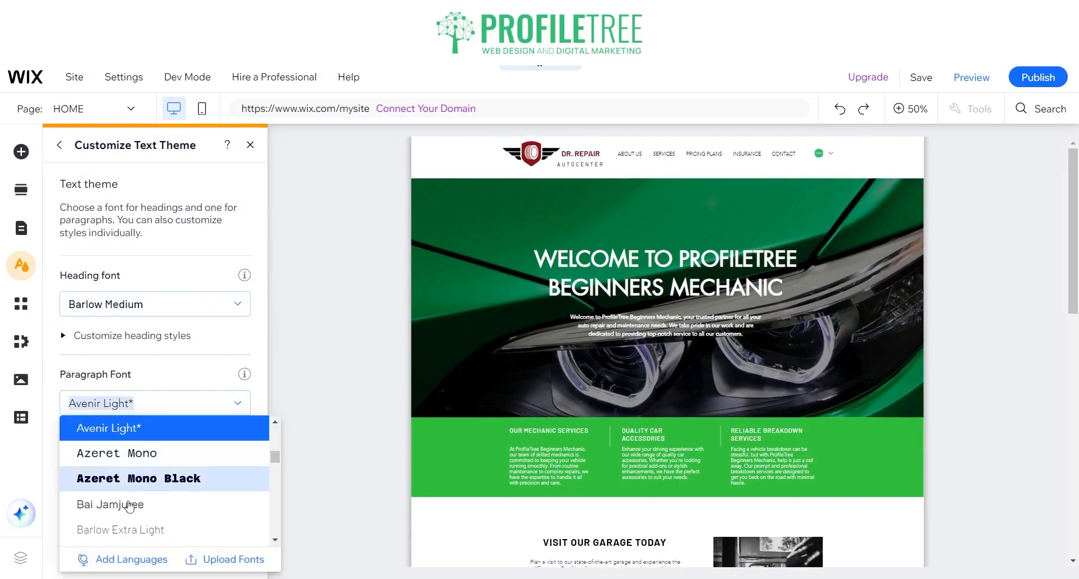
pyautogui.scroll(-3, 128, 495)
pyautogui.scroll(2, 132, 442)
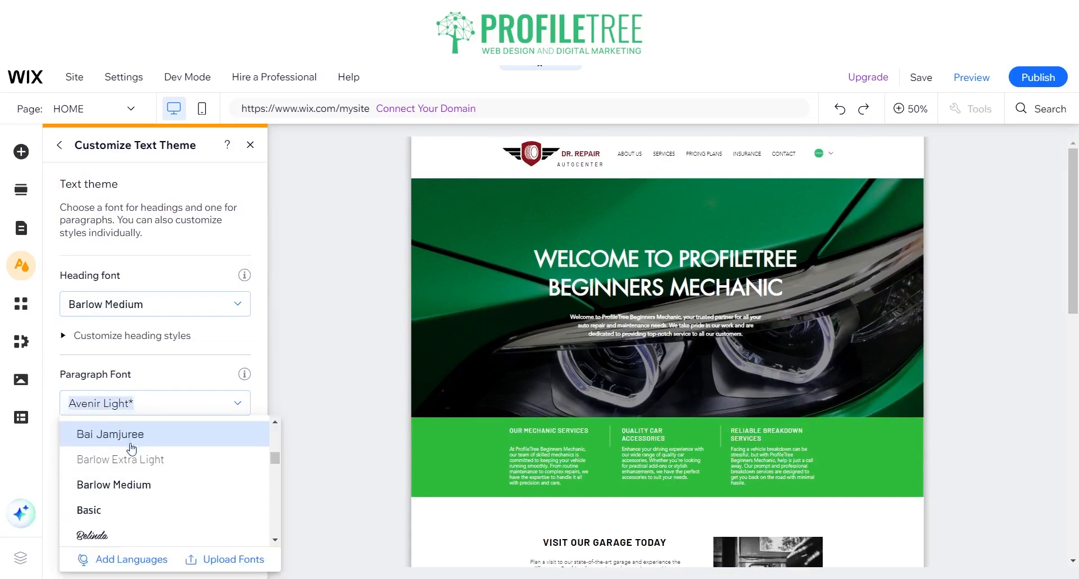
pyautogui.click(134, 485)
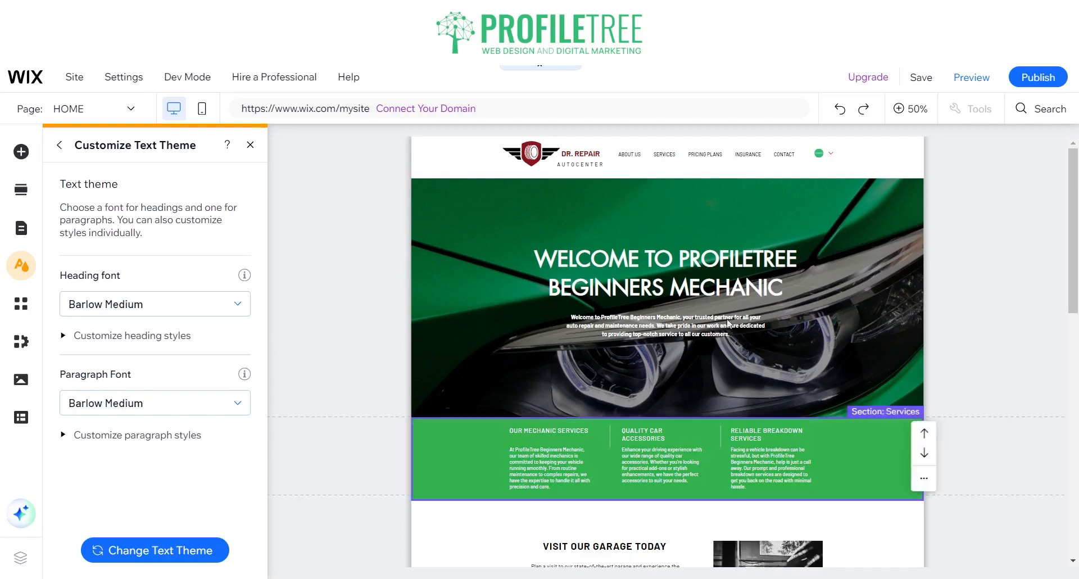
# Step: Expand the individual paragraph styles of the text theme and look through them
pyautogui.click(117, 440)
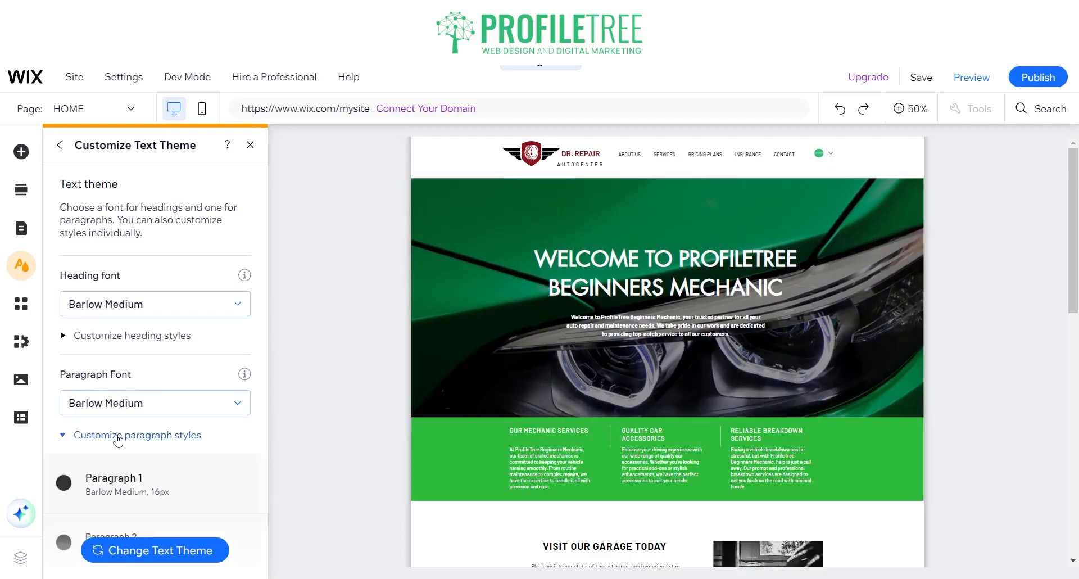
pyautogui.scroll(-2, 123, 448)
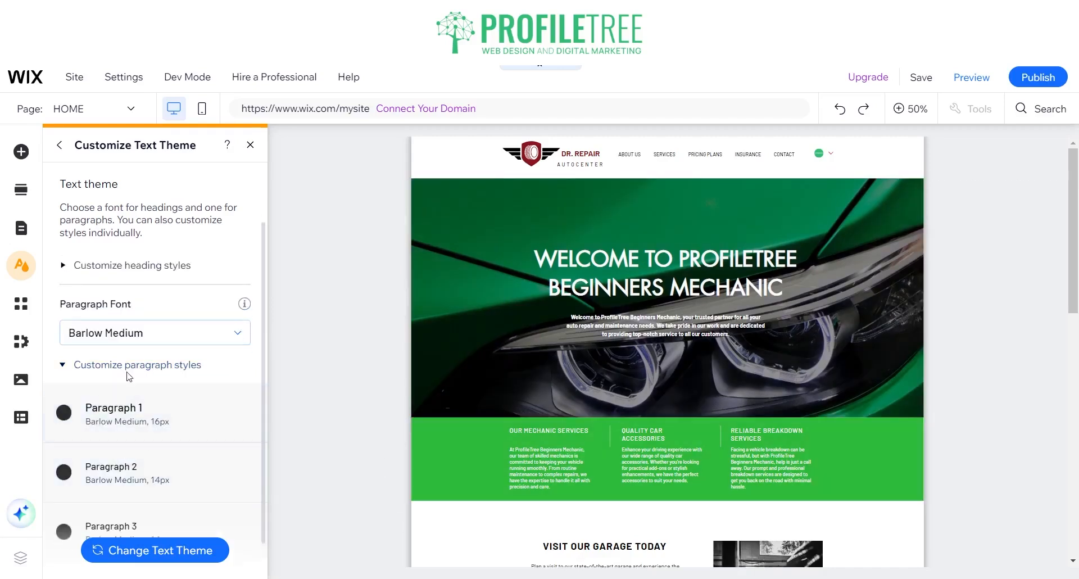
pyautogui.scroll(2, 131, 374)
# Step: Recolor the Heading 5 style of the site's text theme to the green theme color and apply the change
pyautogui.click(133, 331)
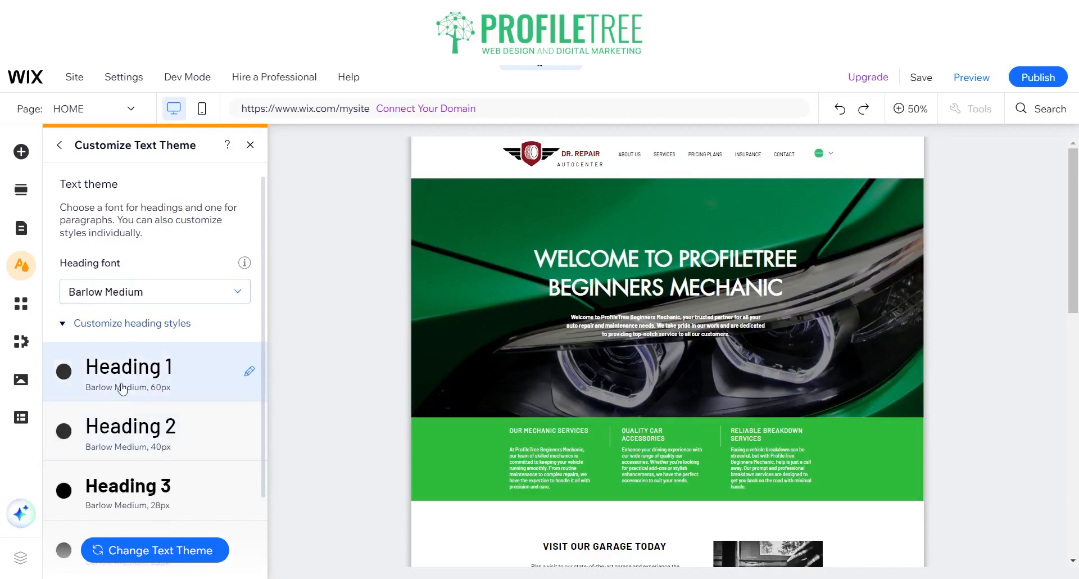
pyautogui.scroll(-3, 145, 410)
pyautogui.scroll(-3, 144, 453)
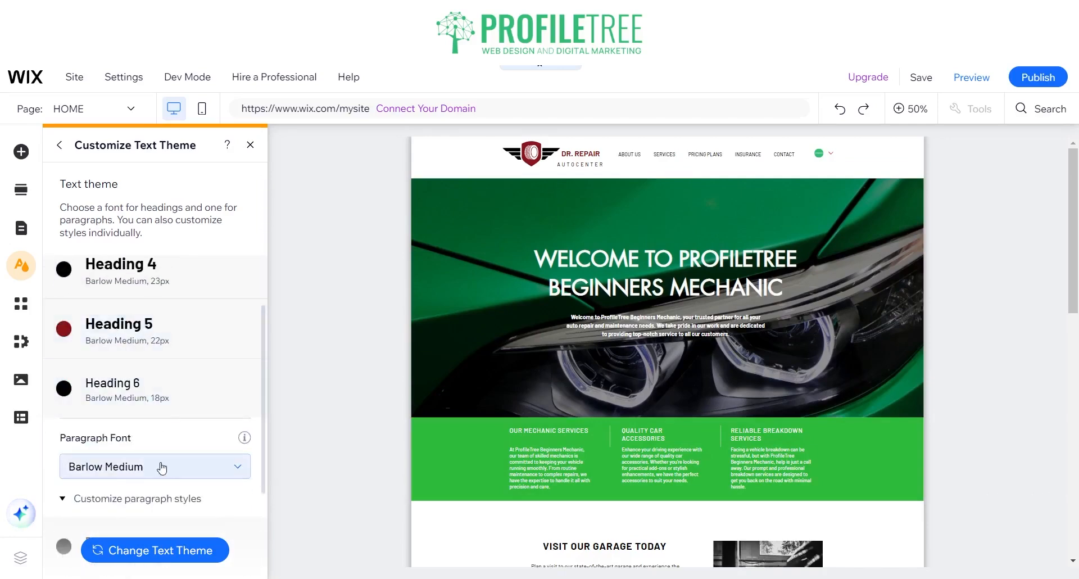
pyautogui.click(253, 332)
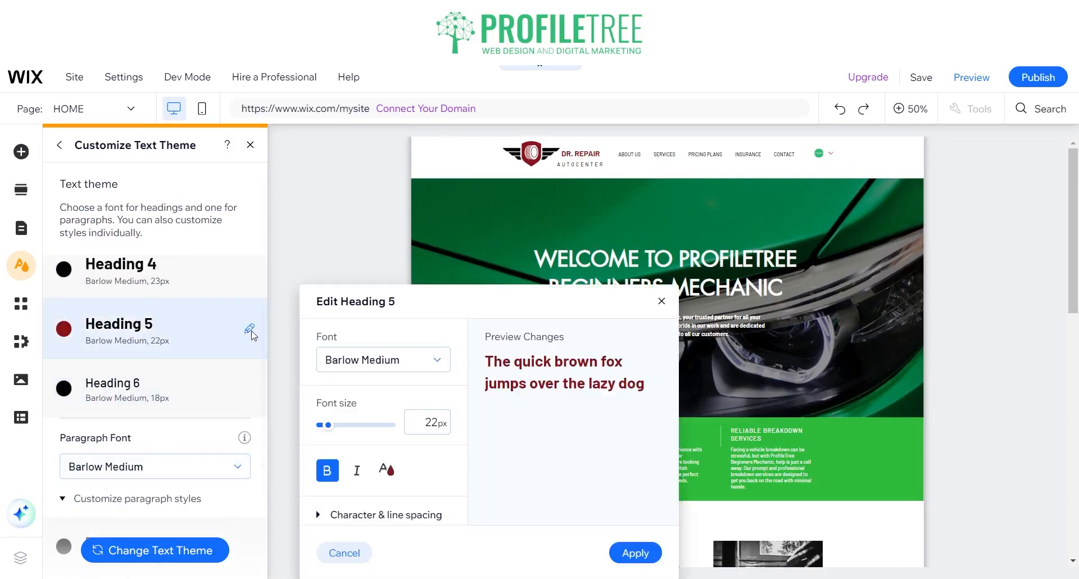
pyautogui.click(386, 469)
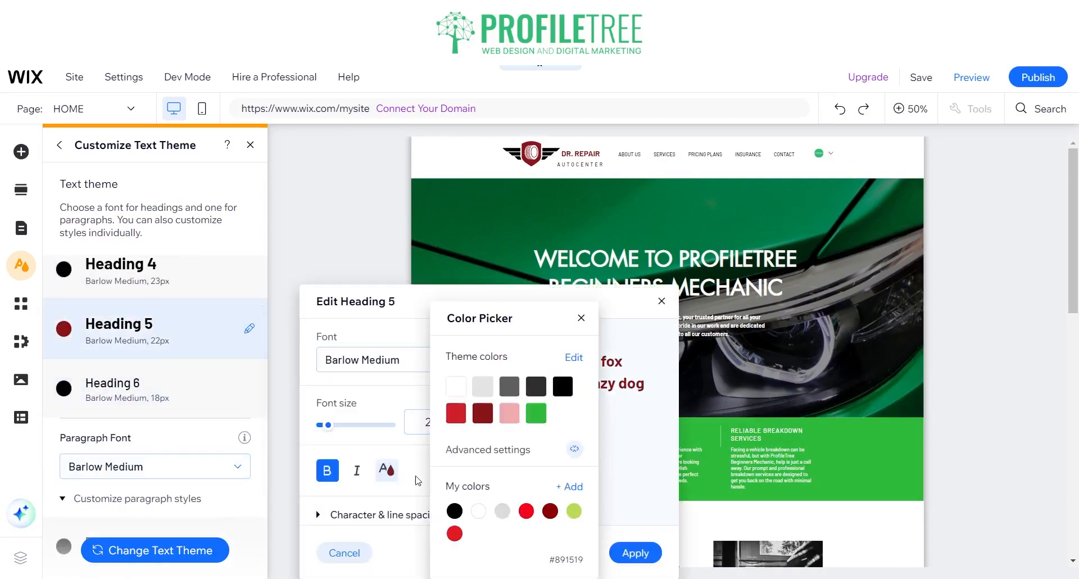
pyautogui.click(534, 426)
pyautogui.click(581, 318)
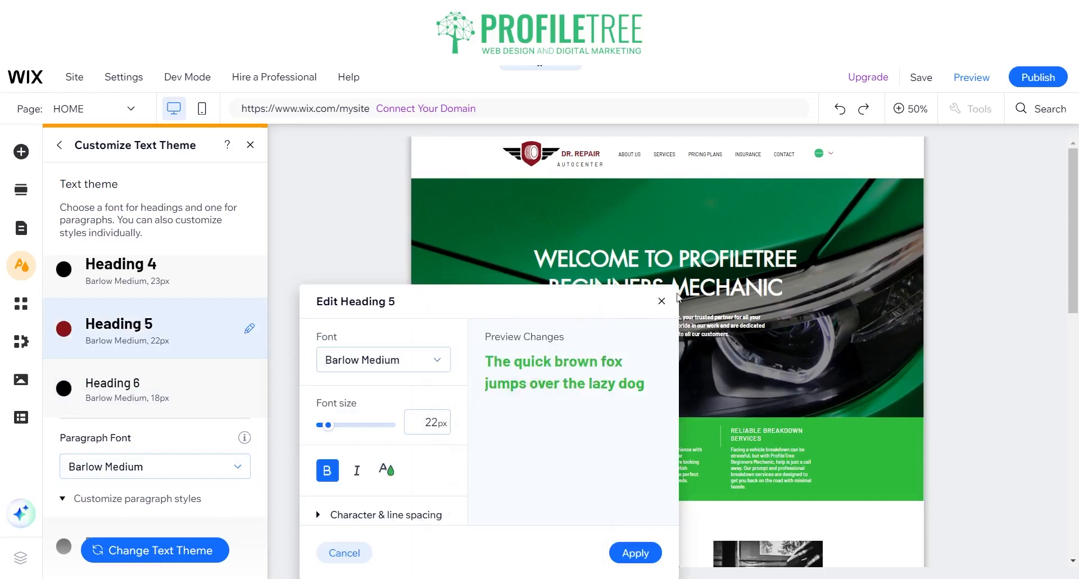
pyautogui.click(634, 552)
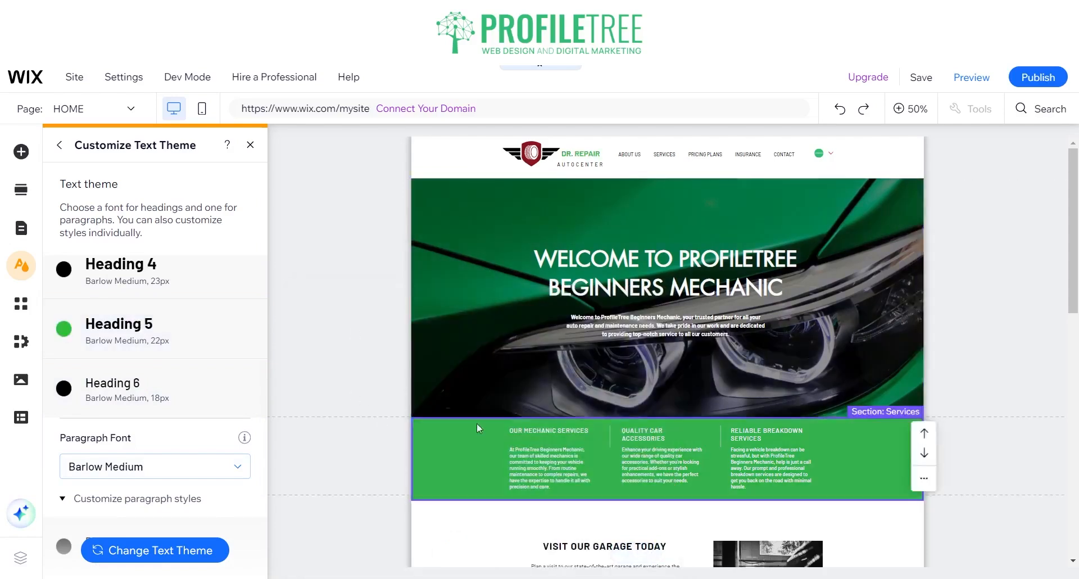
pyautogui.scroll(-3, 144, 451)
pyautogui.scroll(5, 193, 301)
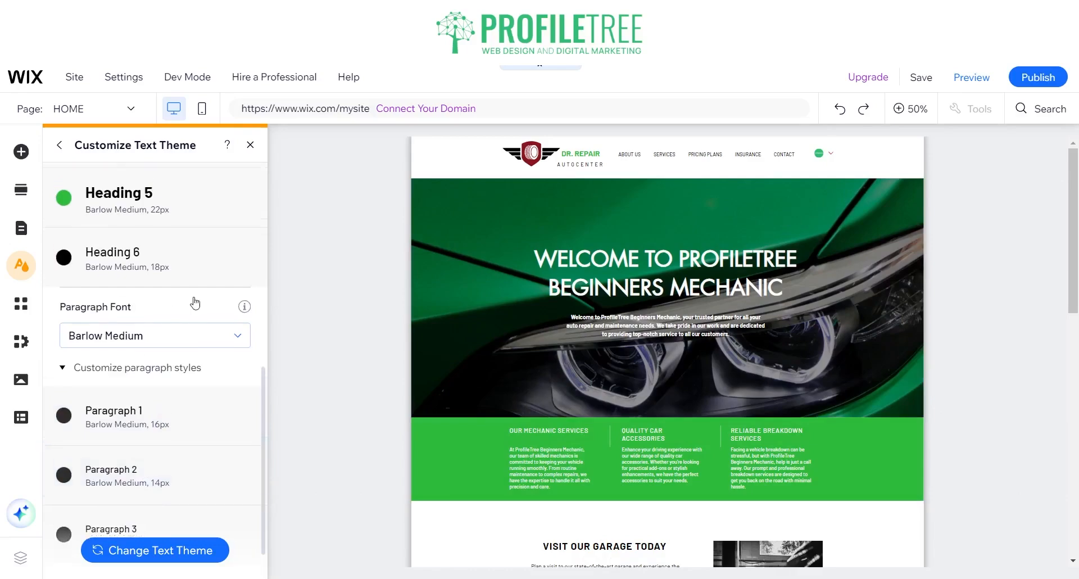
pyautogui.click(250, 146)
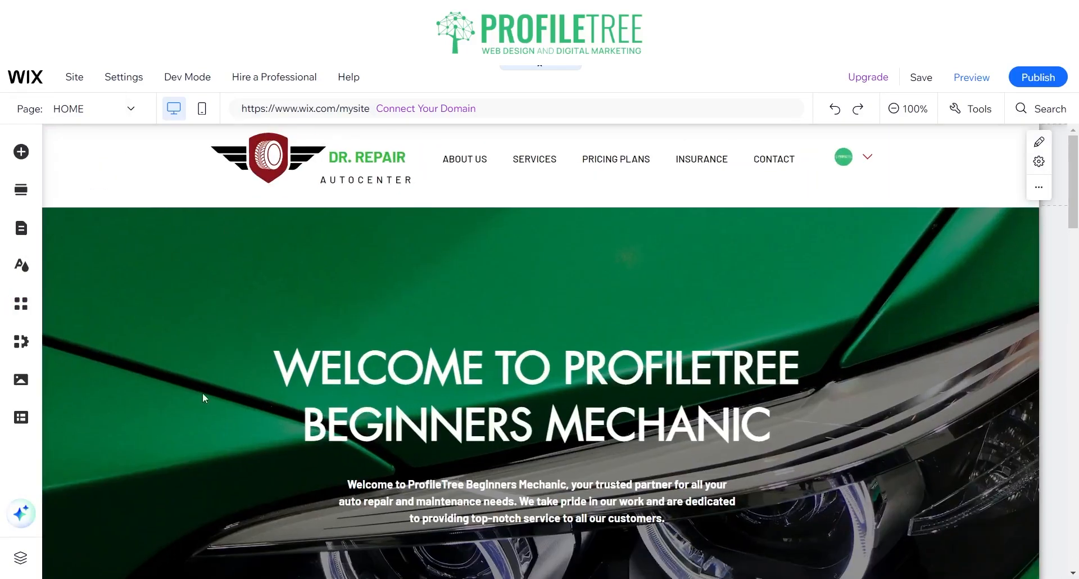
# Step: Add the "Empower Growth" Welcome section with an image half between the Services and Promotional sections
pyautogui.scroll(-5, 202, 397)
pyautogui.scroll(-5, 196, 406)
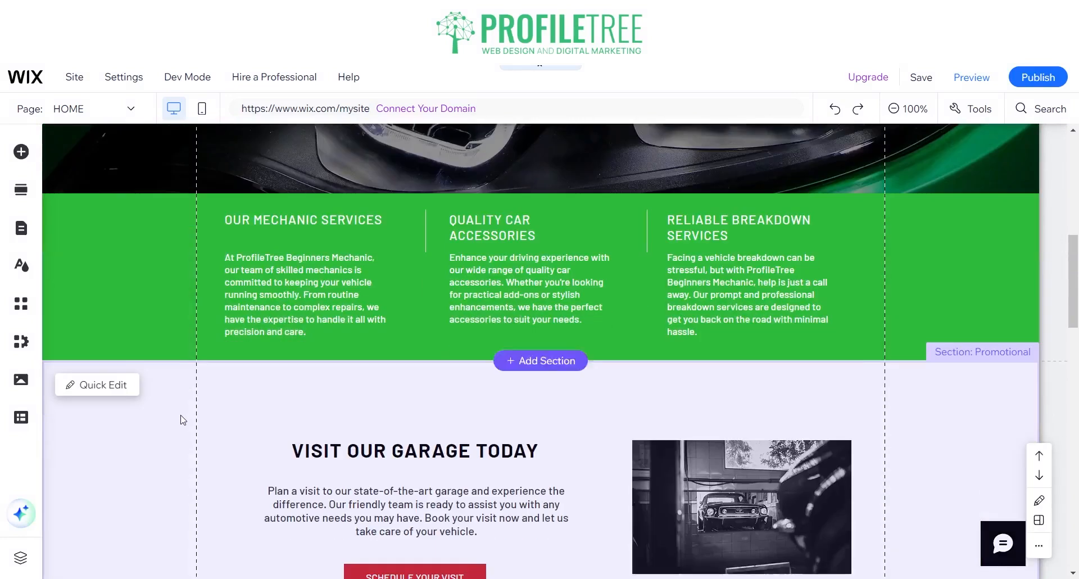
pyautogui.scroll(-1, 182, 416)
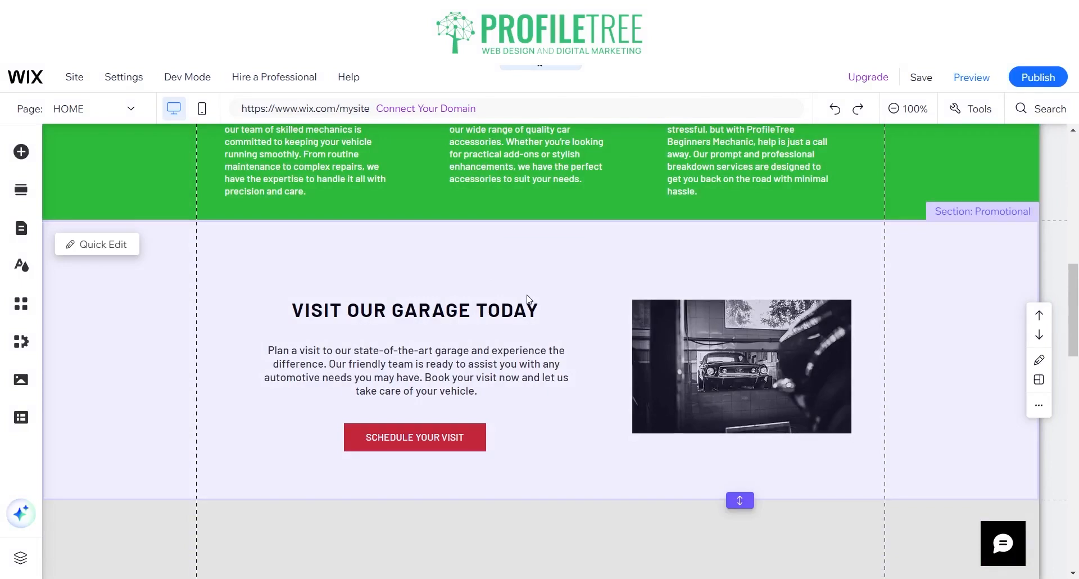
pyautogui.moveTo(564, 222)
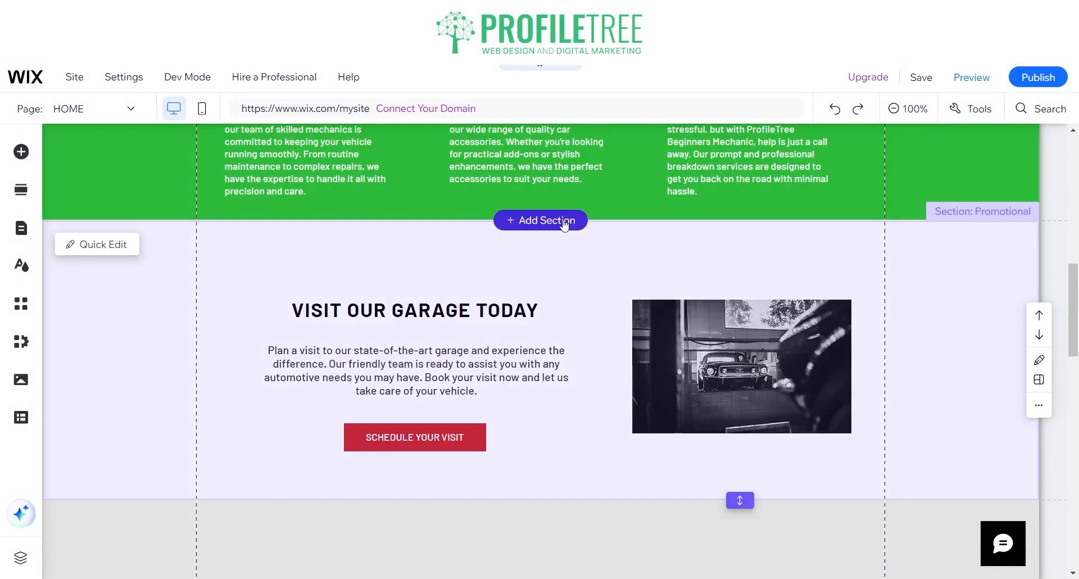
pyautogui.click(562, 220)
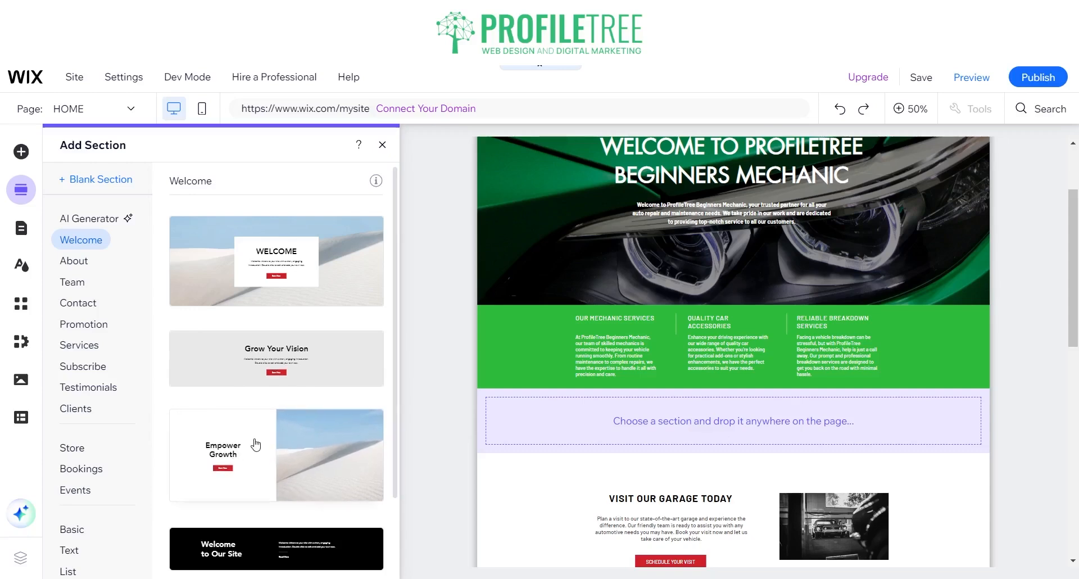
pyautogui.click(315, 450)
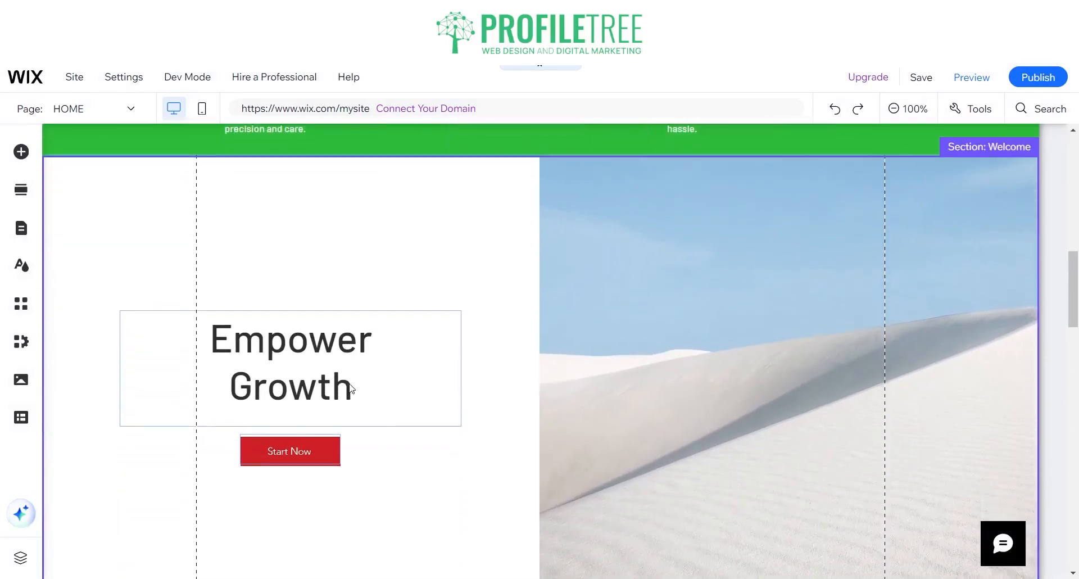
# Step: Delete the Start Now button and the "Empower Growth" title from the new Welcome section
pyautogui.click(331, 408)
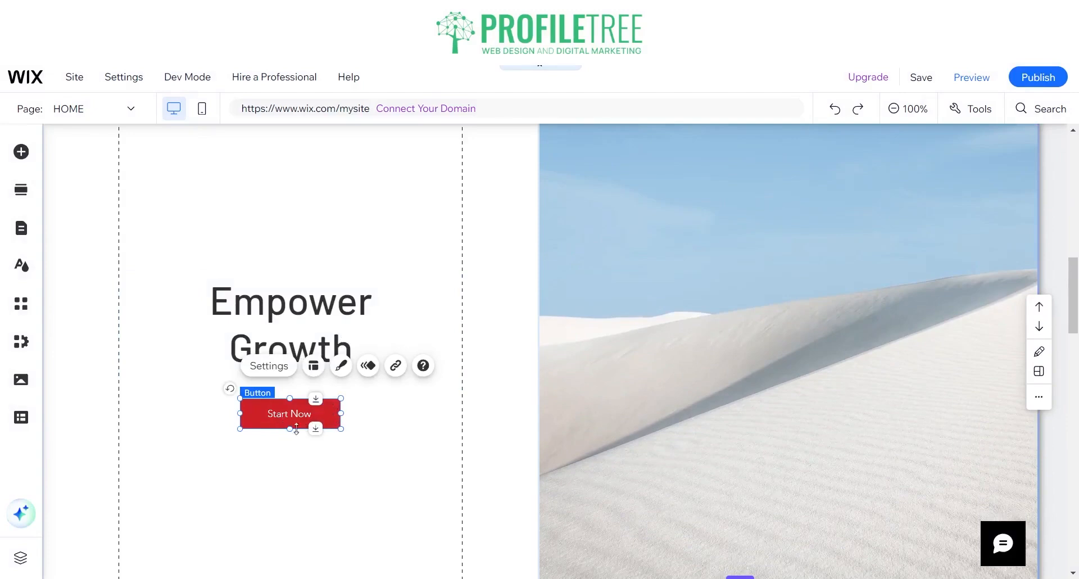
pyautogui.press('Delete')
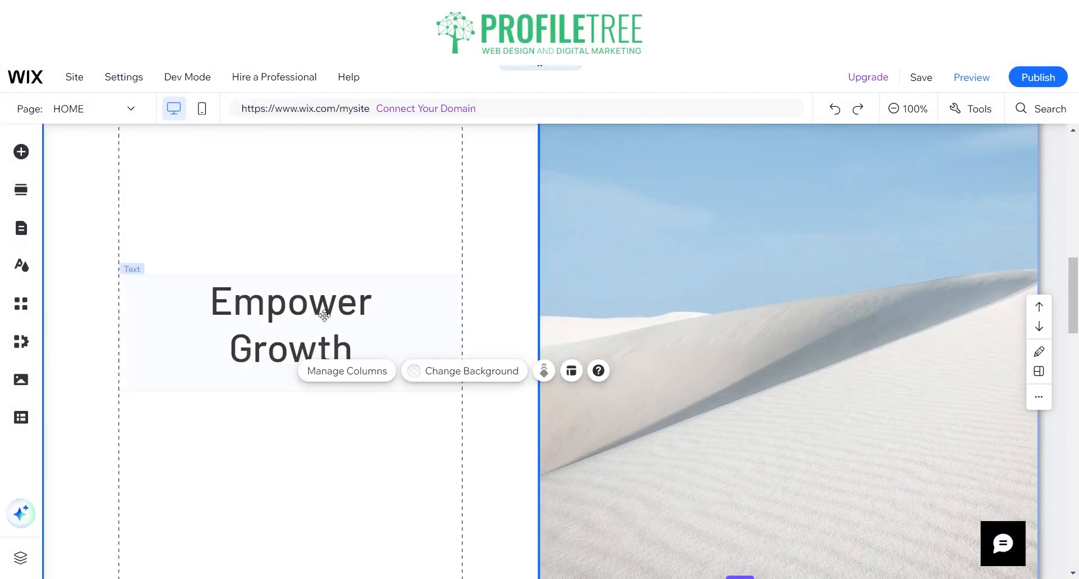
pyautogui.click(325, 314)
pyautogui.press('Delete')
# Step: Shorten the Welcome section to a height of about 378 px
pyautogui.scroll(-3, 491, 438)
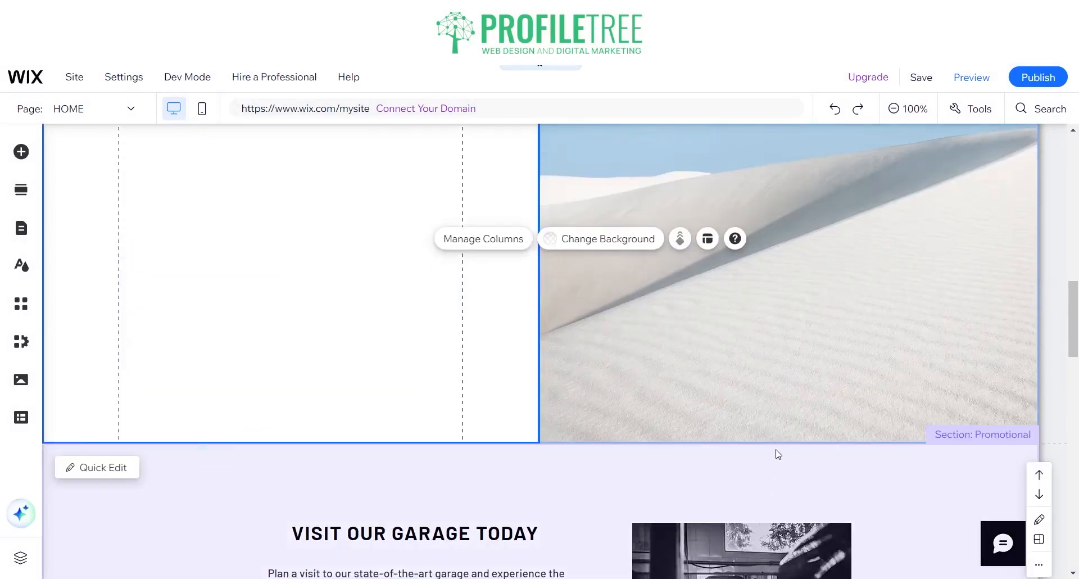
pyautogui.click(739, 324)
pyautogui.moveTo(739, 325); pyautogui.dragTo(730, 246)
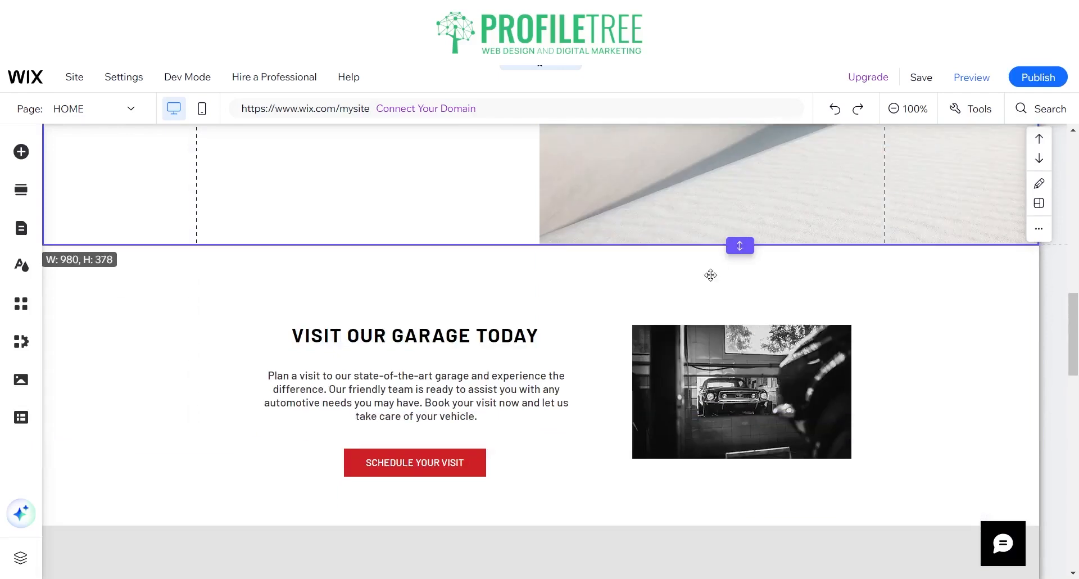
pyautogui.scroll(3, 650, 366)
pyautogui.scroll(3, 706, 402)
pyautogui.scroll(-2, 730, 394)
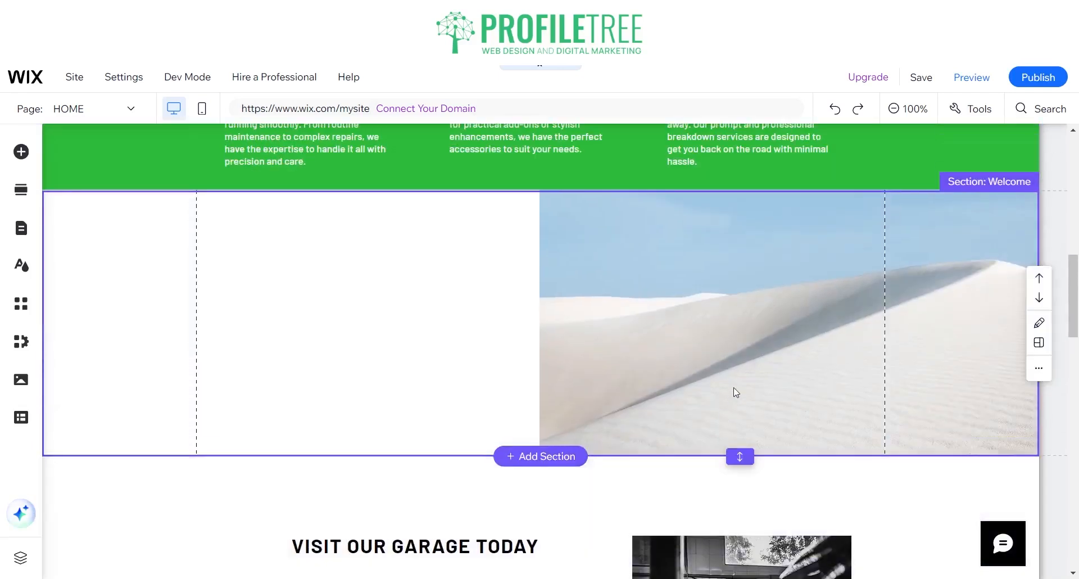
# Step: Start choosing a new background image for the Welcome section's desert-photo column and search Unsplash for "car"
pyautogui.click(663, 356)
pyautogui.click(714, 298)
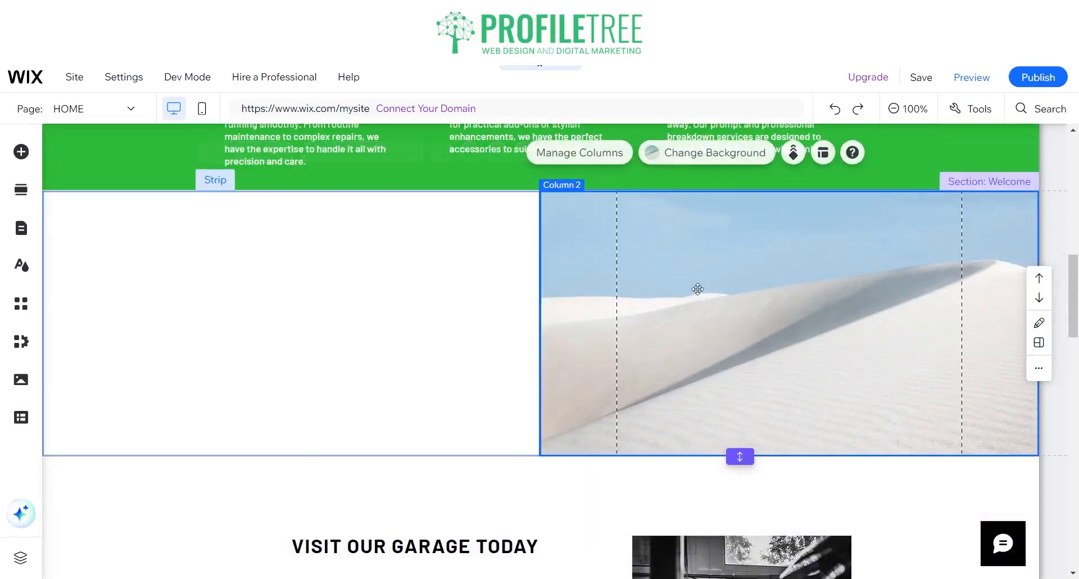
pyautogui.click(682, 156)
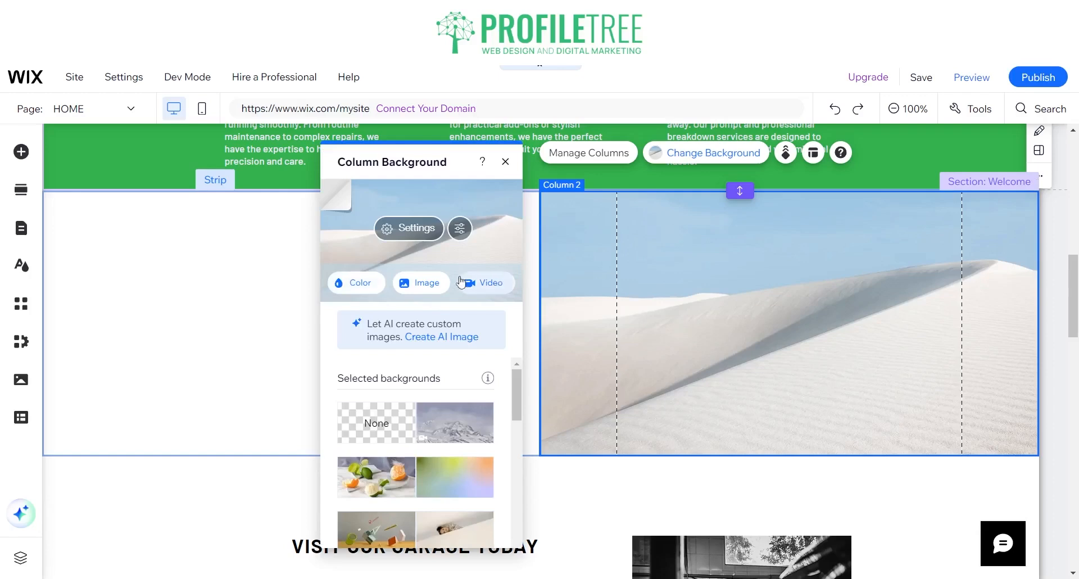
pyautogui.click(427, 284)
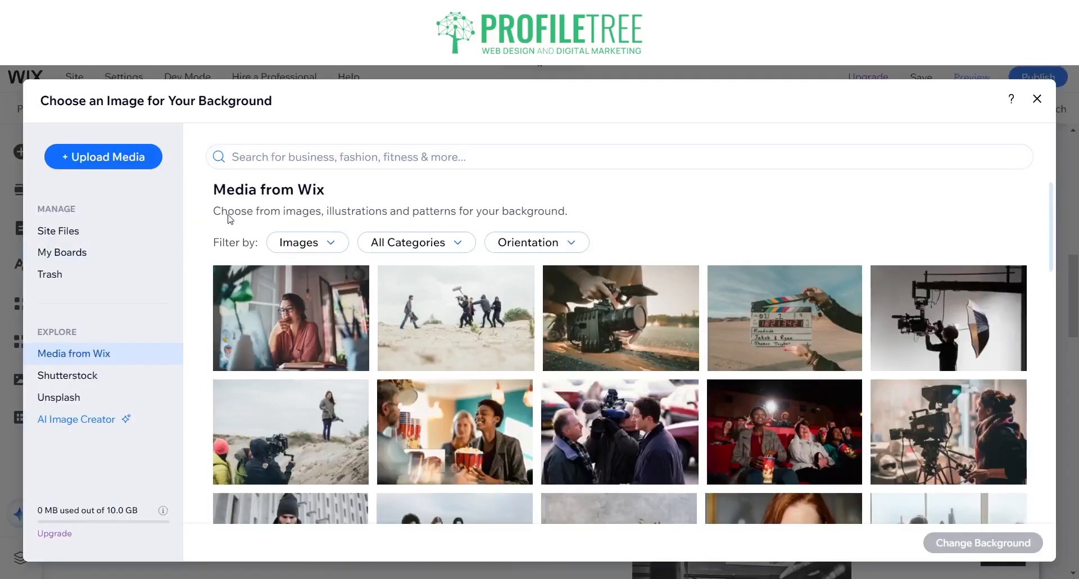
pyautogui.click(68, 400)
pyautogui.click(342, 158)
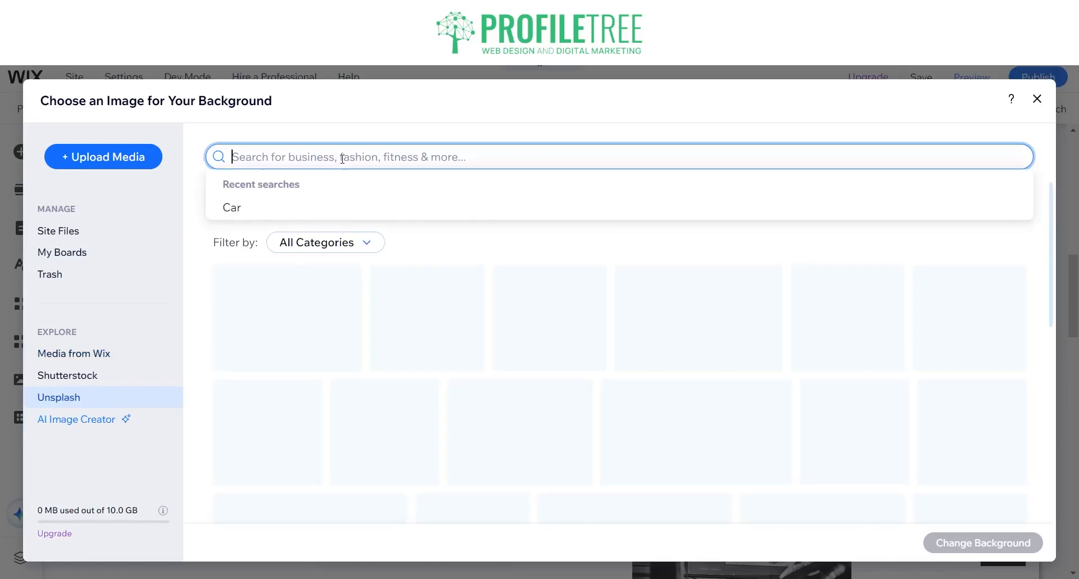
pyautogui.write('car')
# Step: Try an Unsplash search for "green" instead and clear it again
pyautogui.click(343, 159)
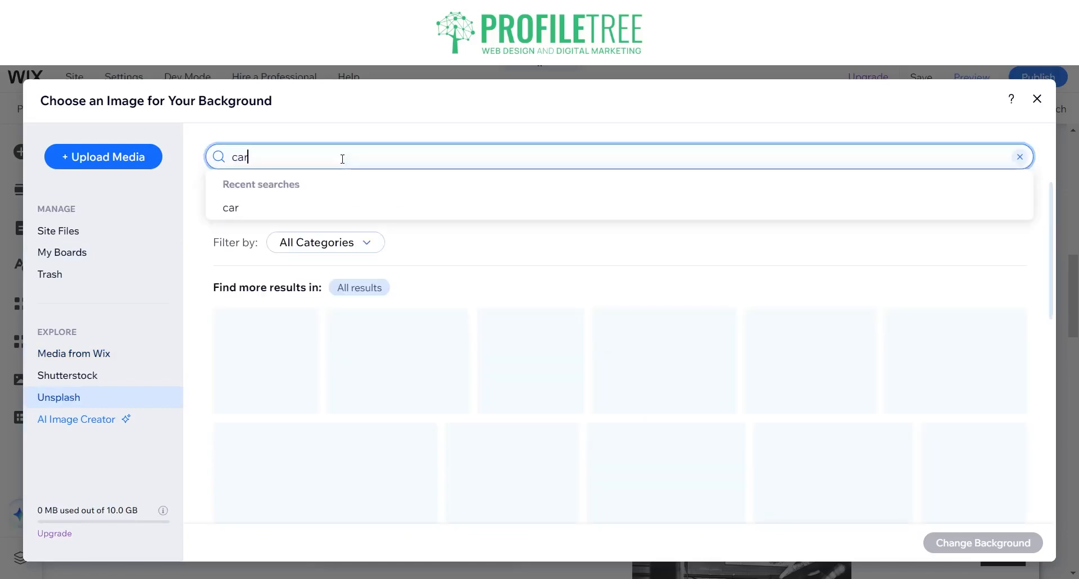
pyautogui.press('BackSpace')
pyautogui.press('BackSpace')
pyautogui.press('BackSpace')
pyautogui.write('green')
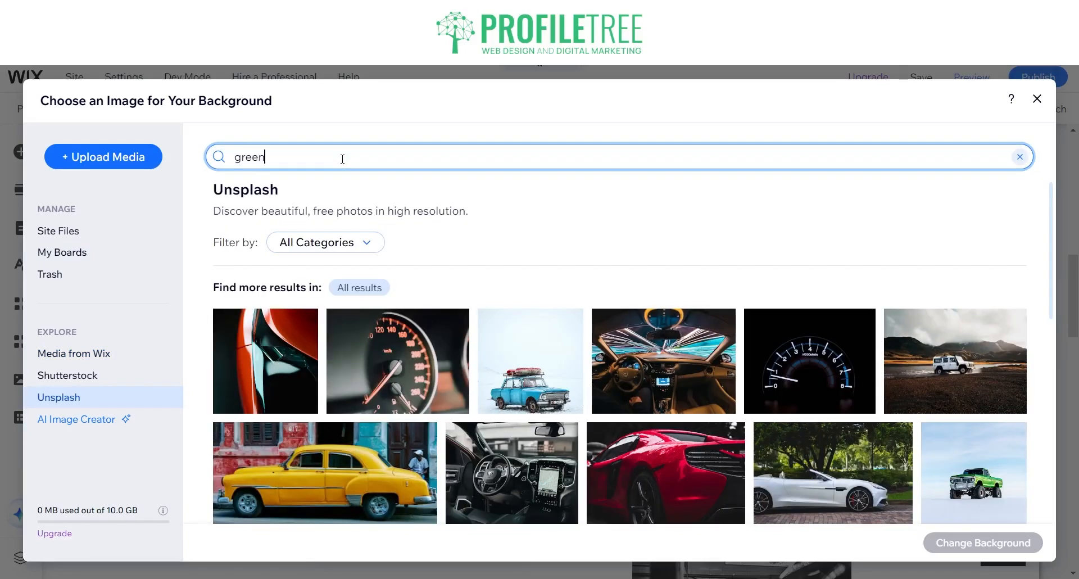
pyautogui.press('Return')
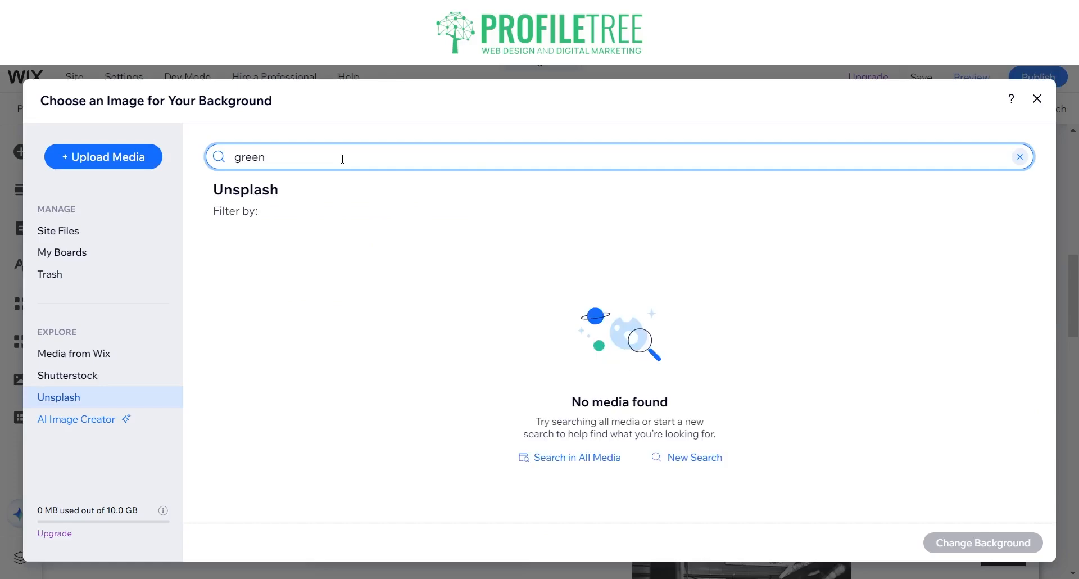
pyautogui.press('BackSpace')
pyautogui.press('BackSpace')
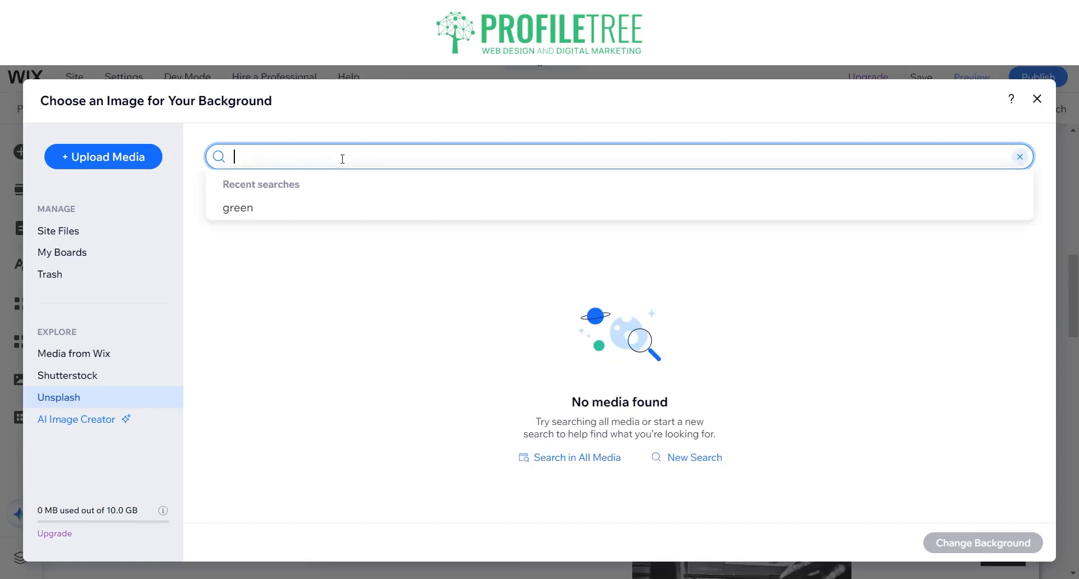
# Step: Search Unsplash for "car" and use the orange-lit speedometer photo as the background of Column 2
pyautogui.write('car')
pyautogui.press('Return')
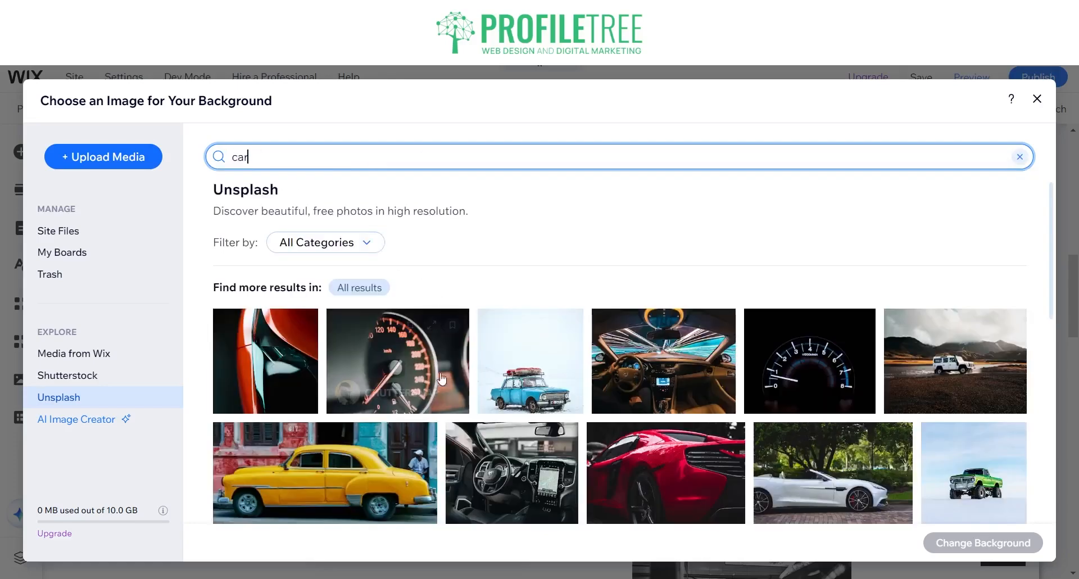
pyautogui.click(396, 363)
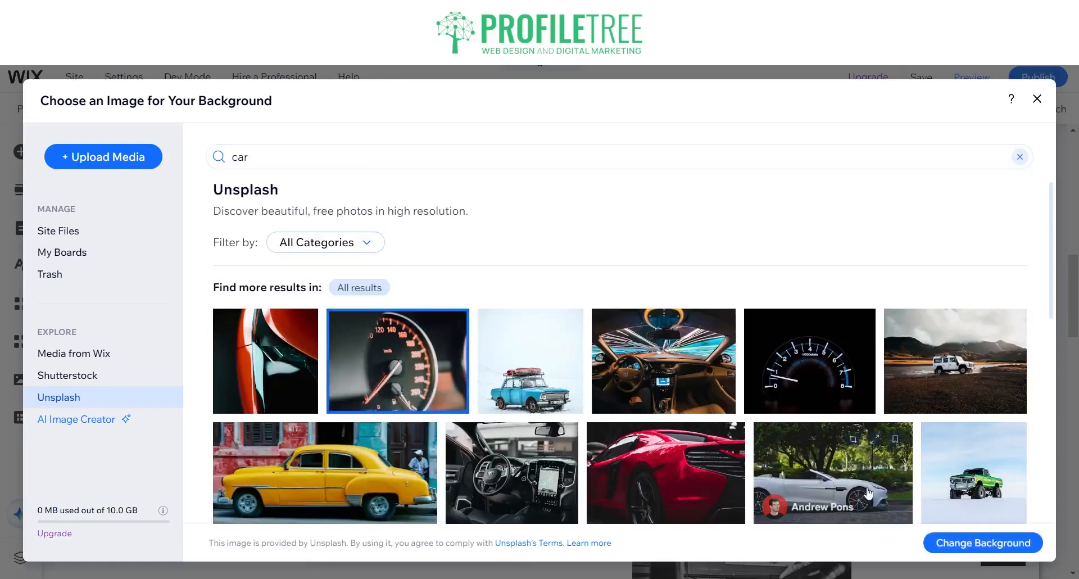
pyautogui.click(975, 542)
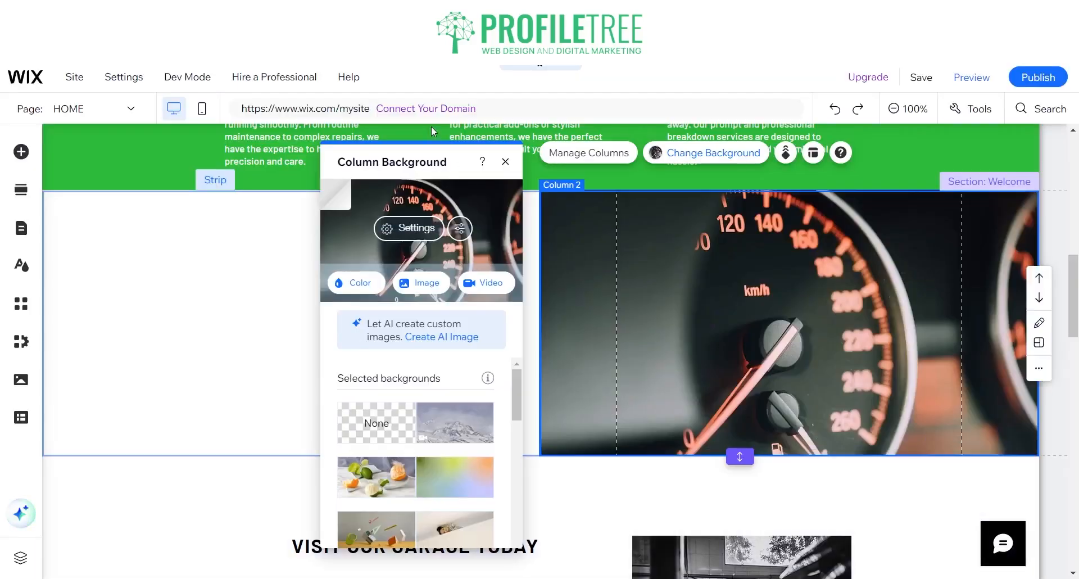
pyautogui.click(505, 162)
# Step: Select the "Our Mechanic Services" heading together with the paragraph below it in the Services section
pyautogui.scroll(3, 375, 212)
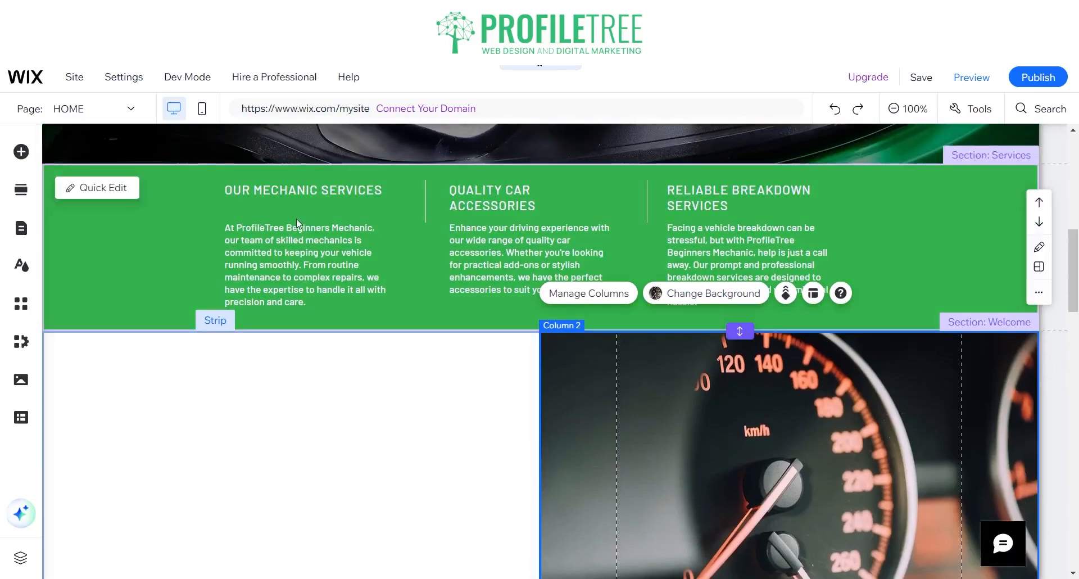
pyautogui.click(310, 190)
pyautogui.click(313, 193)
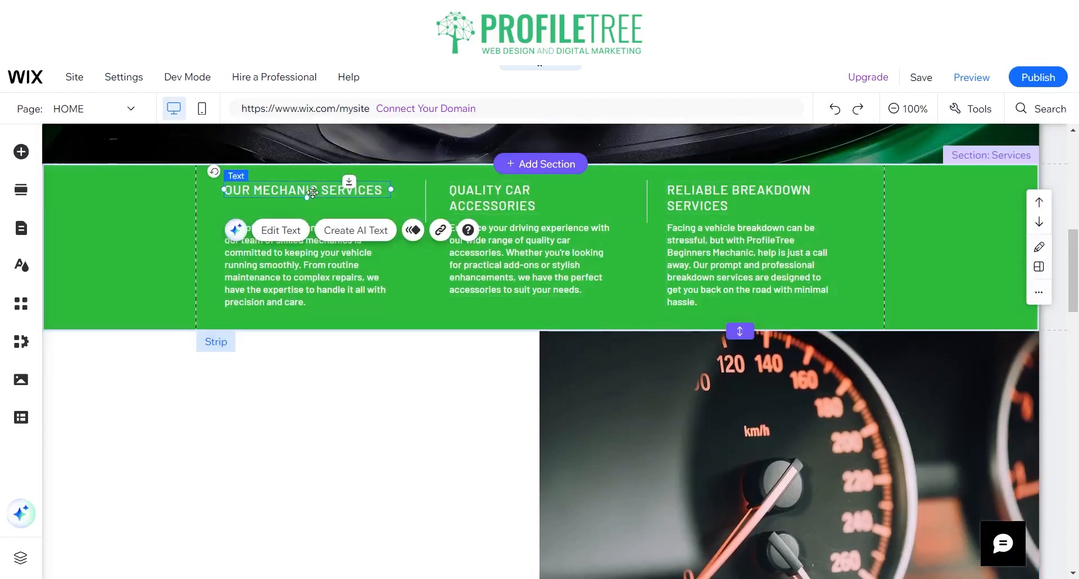
pyautogui.keyDown('shift'); pyautogui.click(294, 264); pyautogui.keyUp('shift')
pyautogui.scroll(-3, 250, 373)
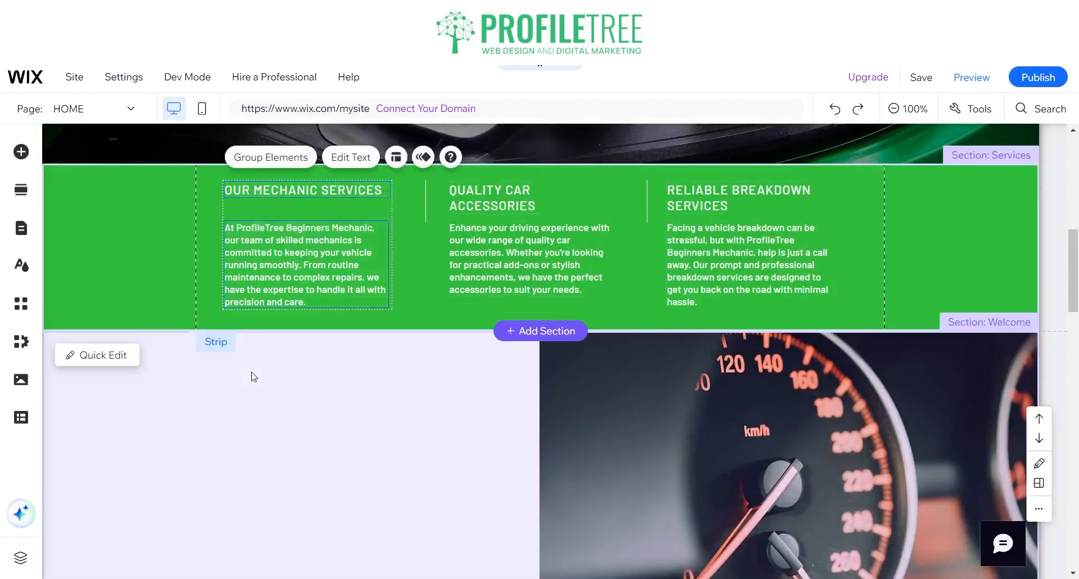
pyautogui.click(357, 262)
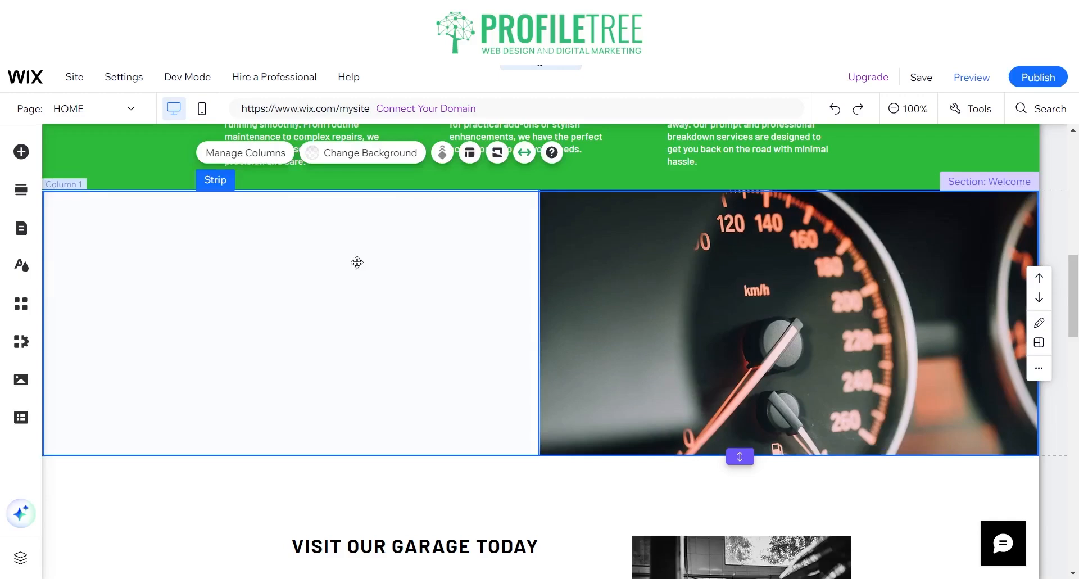
pyautogui.click(322, 357)
pyautogui.click(332, 152)
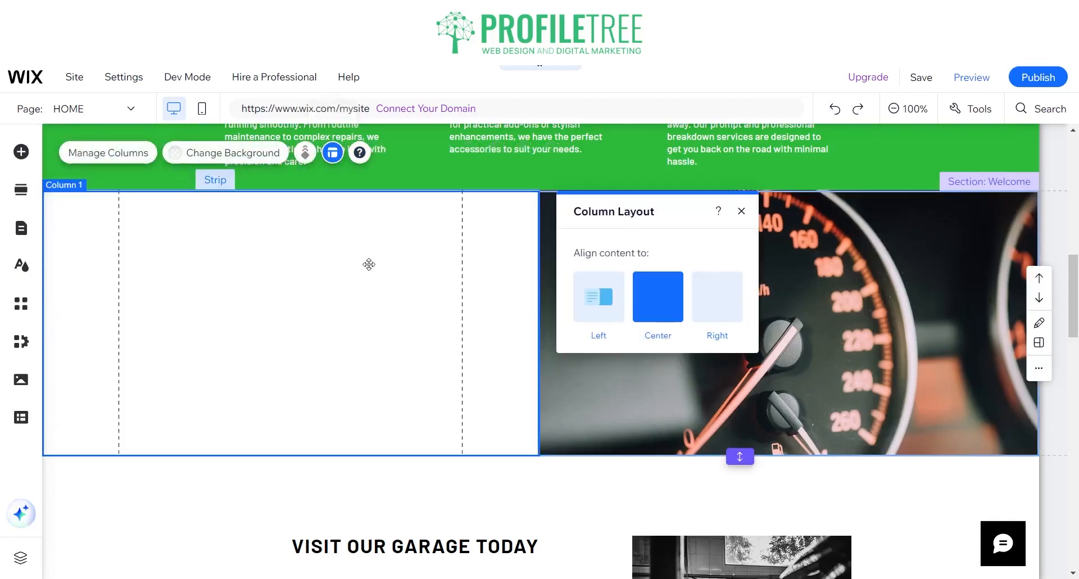
pyautogui.click(741, 211)
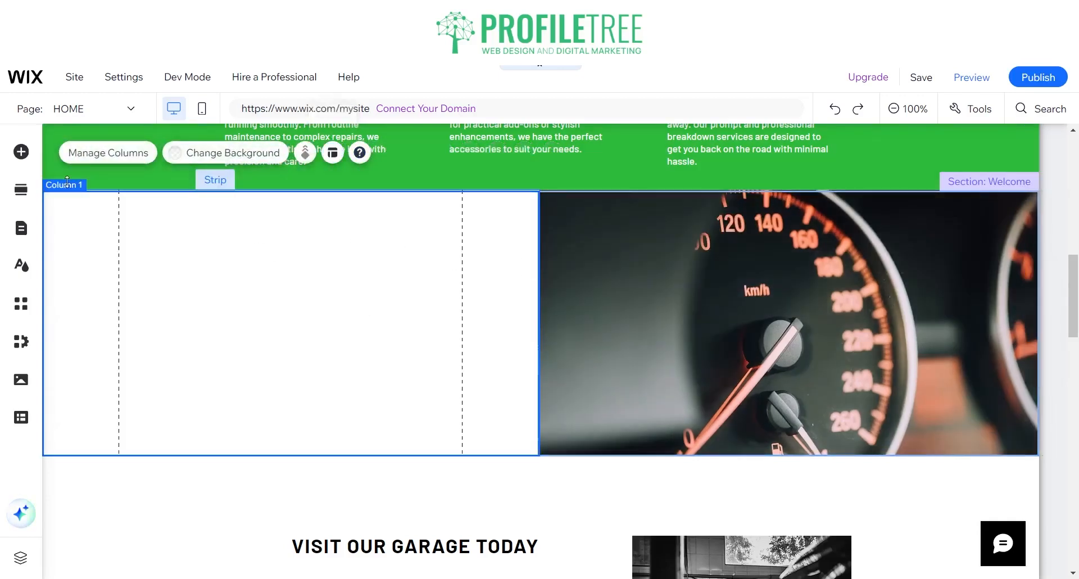
# Step: Add a Heading 1 text to the empty white column of the Welcome strip and narrow it to the column's gridlines, 489 px wide
pyautogui.click(22, 157)
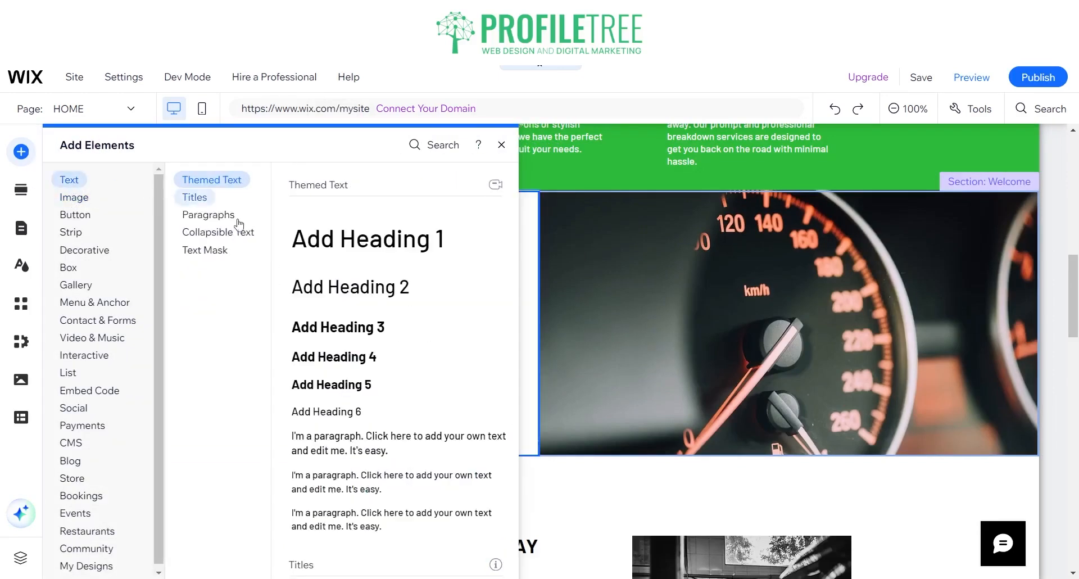
pyautogui.moveTo(325, 247); pyautogui.dragTo(186, 241)
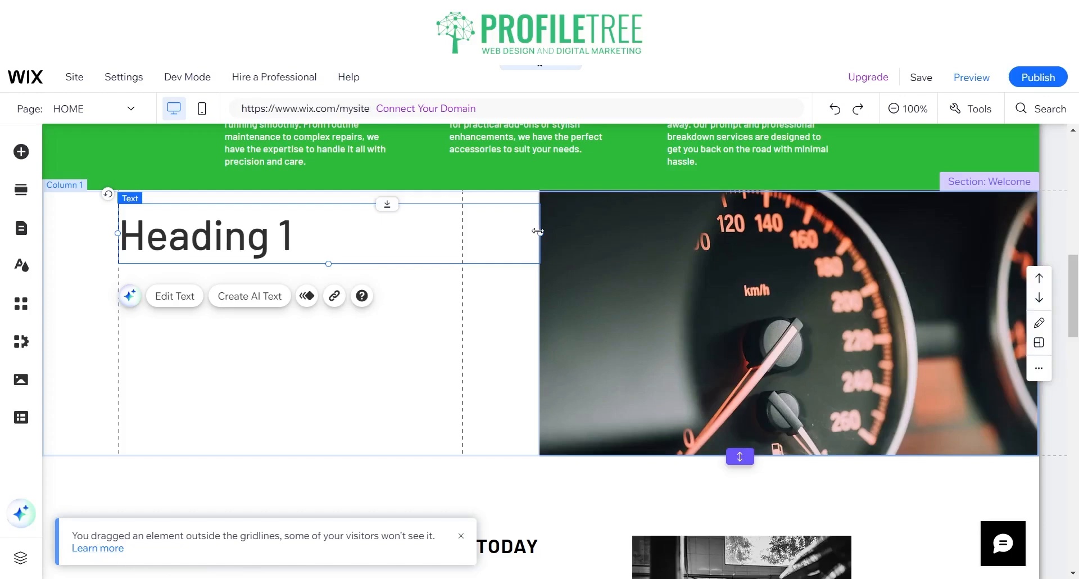
pyautogui.moveTo(538, 231); pyautogui.dragTo(466, 232)
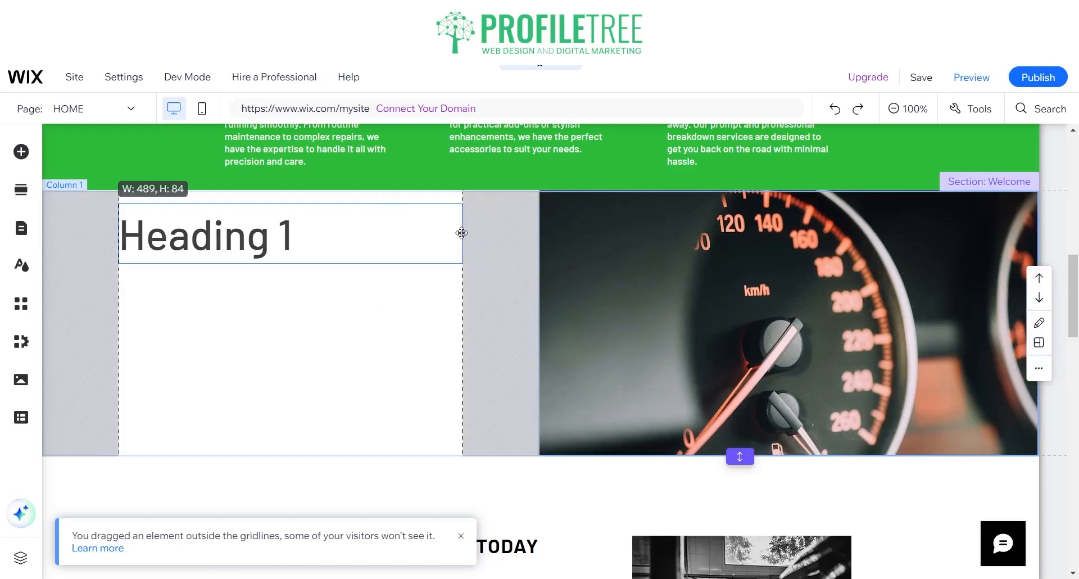
pyautogui.moveTo(186, 276); pyautogui.dragTo(214, 258)
# Step: Center-align the new heading's text and place a duplicate of the heading directly below it
pyautogui.doubleClick(230, 249)
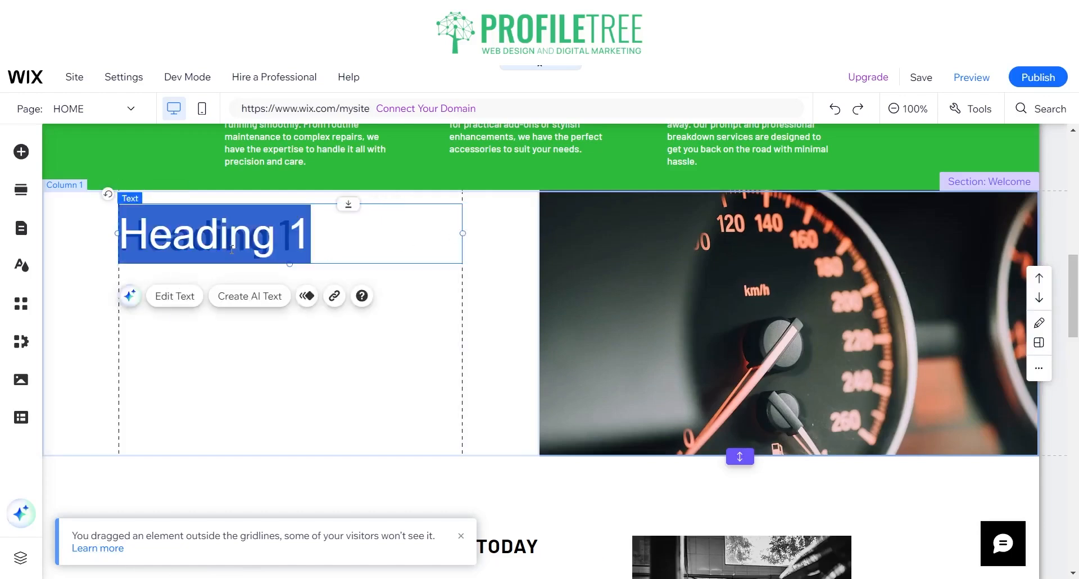
pyautogui.click(523, 448)
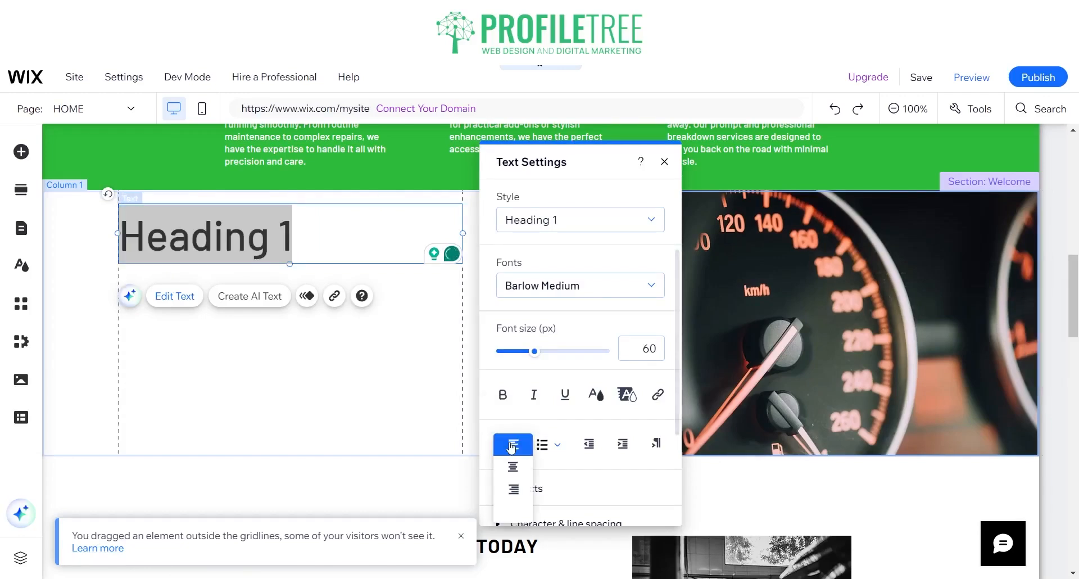
pyautogui.click(513, 465)
pyautogui.click(388, 436)
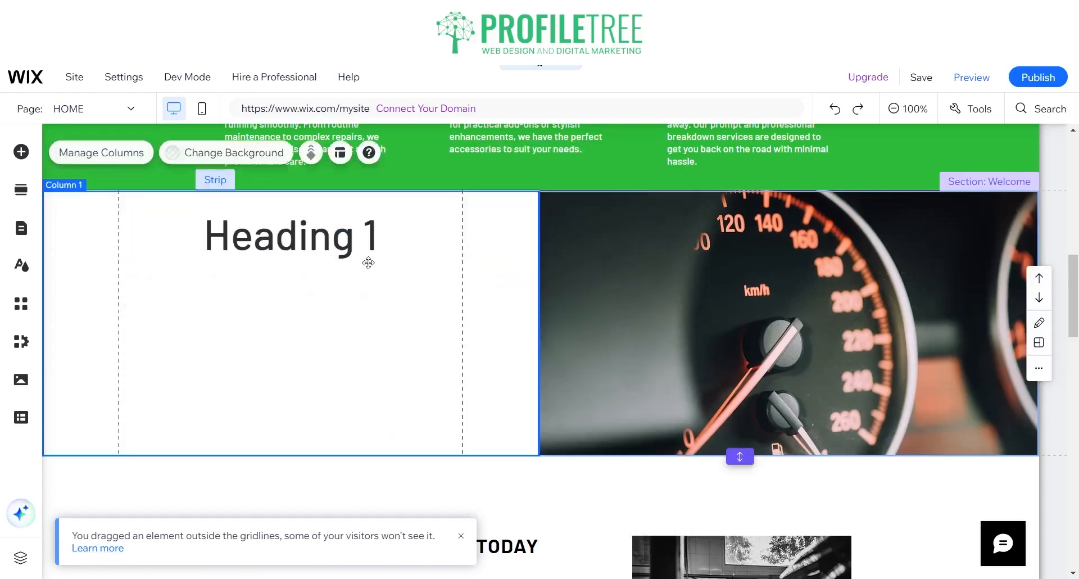
pyautogui.click(360, 228)
pyautogui.moveTo(359, 228); pyautogui.dragTo(284, 313)
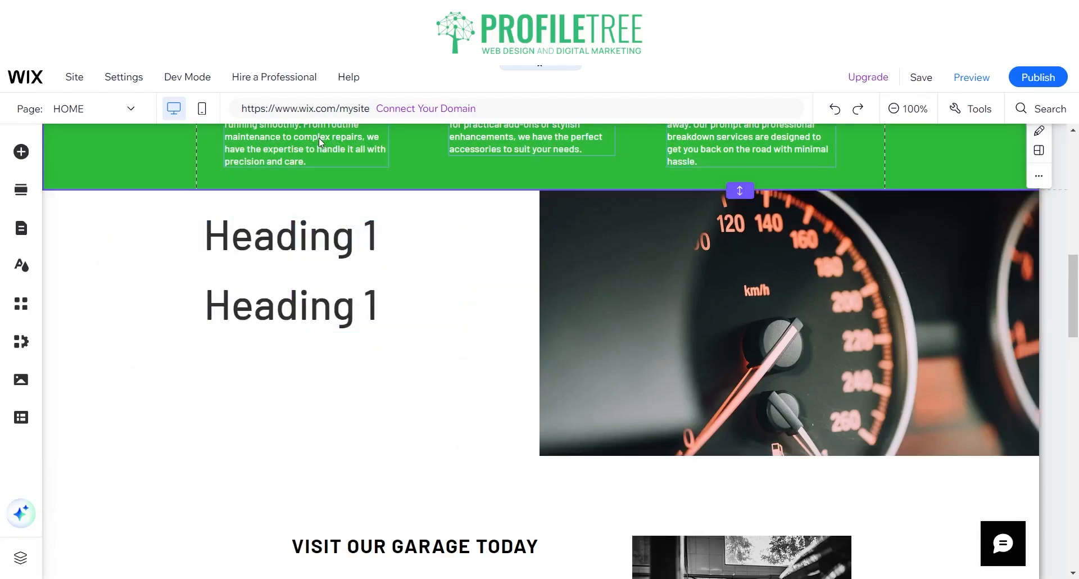
# Step: Reduce the lower heading to 19 px and replace its text with a copy of the first paragraph in the green section
pyautogui.scroll(2, 319, 137)
pyautogui.click(293, 218)
pyautogui.doubleClick(293, 218)
pyautogui.hotkey('ctrl', 'c')
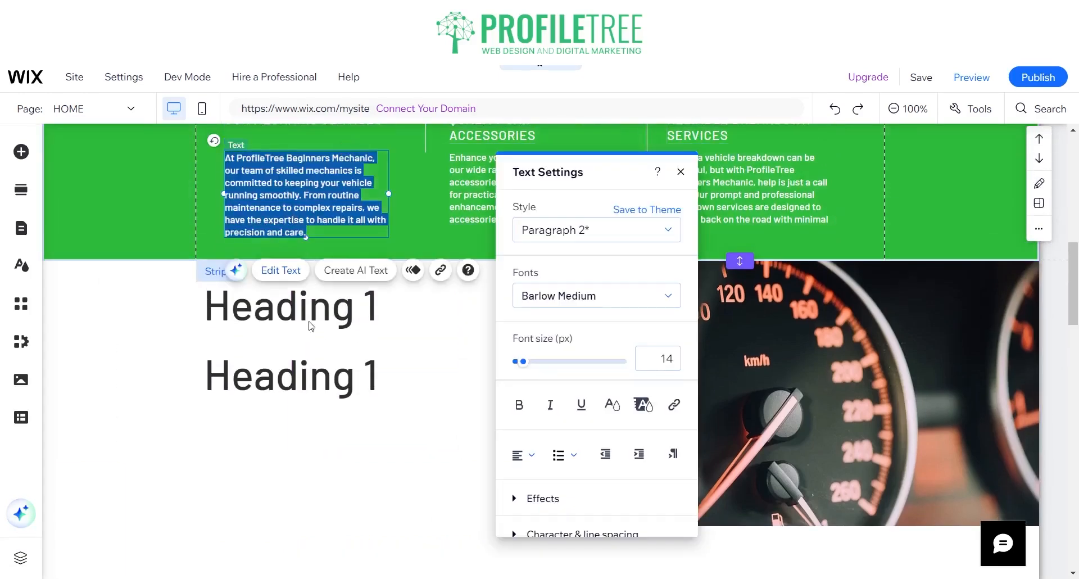
pyautogui.click(235, 347)
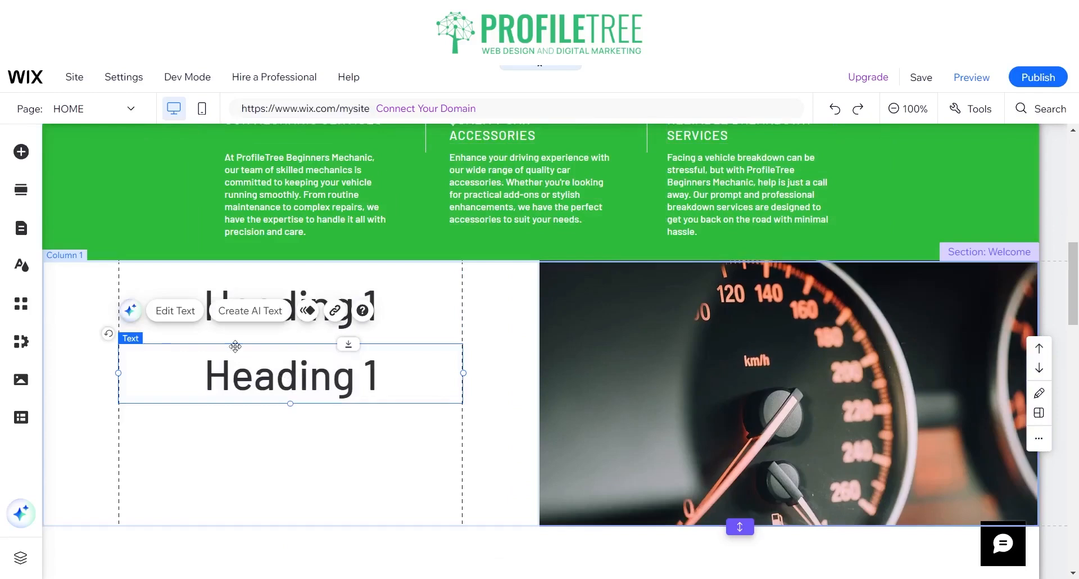
pyautogui.click(175, 310)
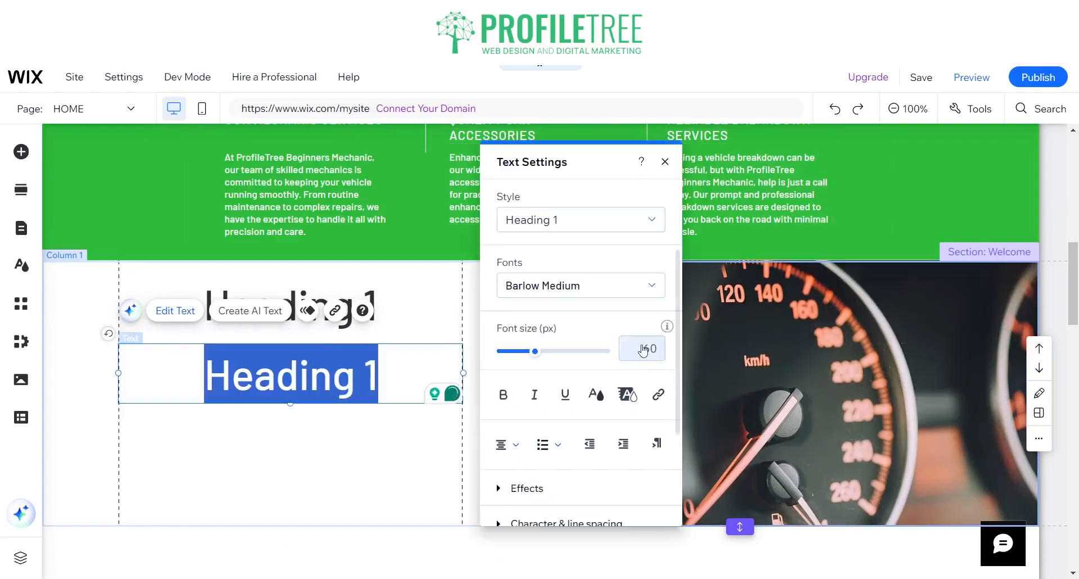
pyautogui.moveTo(512, 357); pyautogui.dragTo(508, 356)
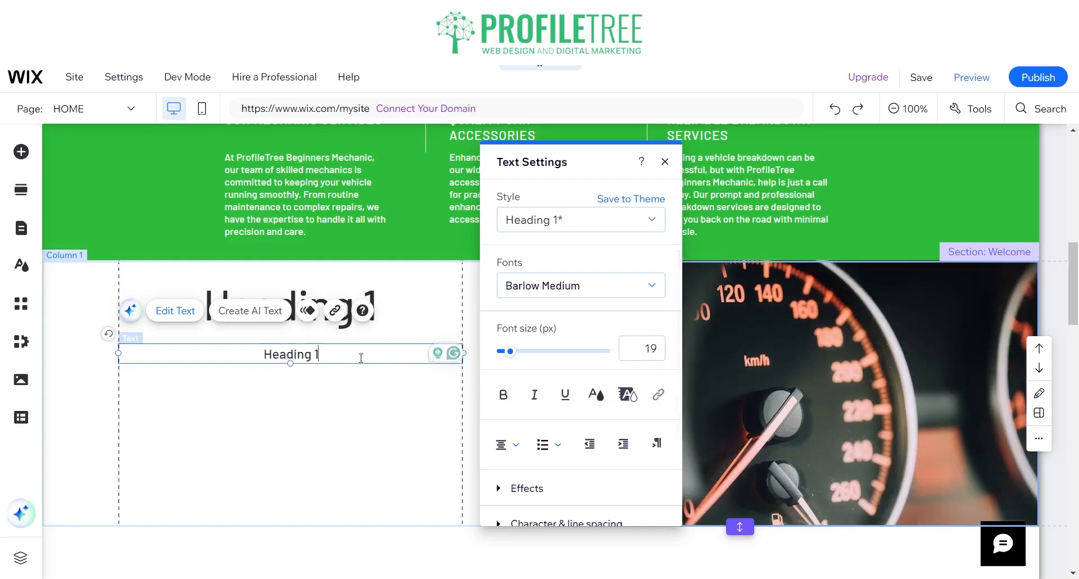
pyautogui.hotkey('ctrl', 'v')
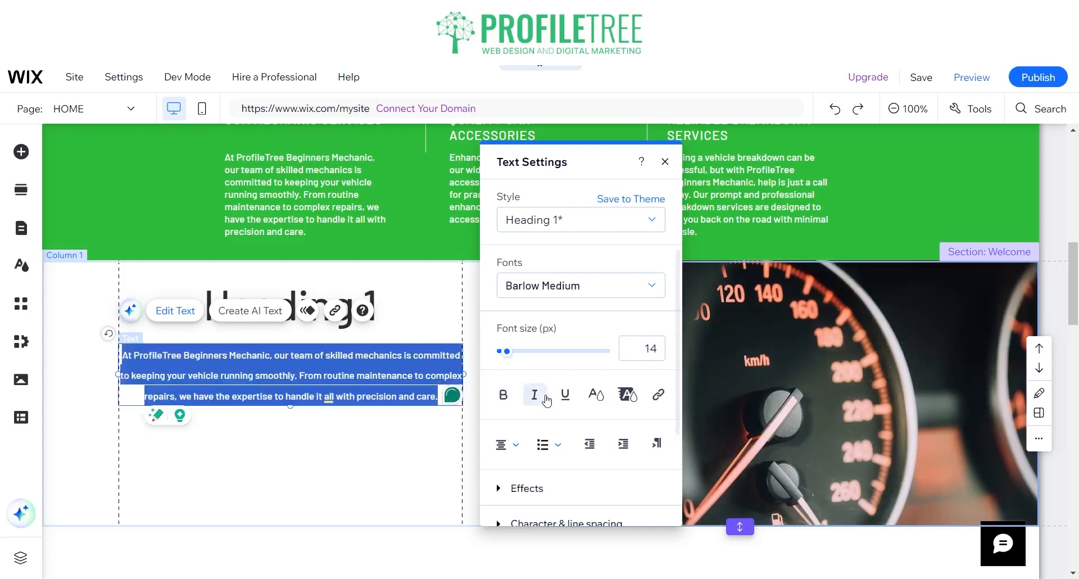
# Step: Change the color of the pasted paragraph in the white column to the black theme color
pyautogui.click(596, 394)
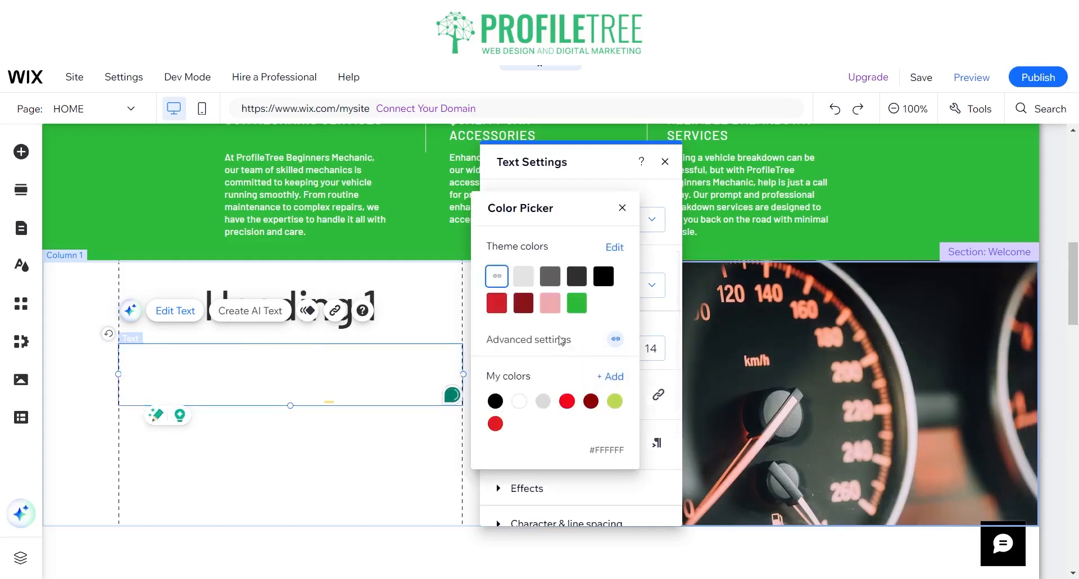
pyautogui.click(603, 276)
pyautogui.click(621, 207)
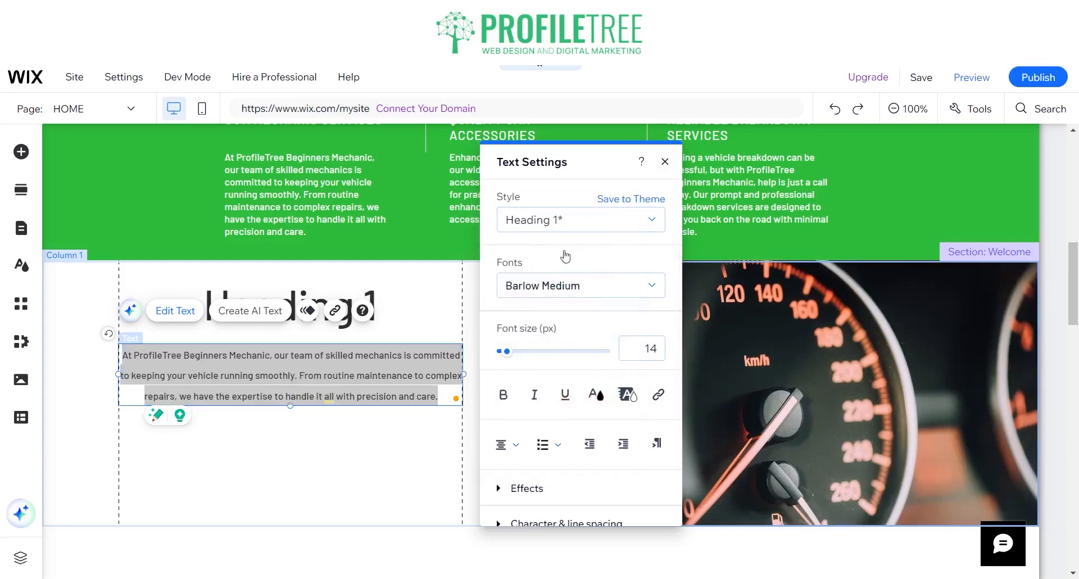
pyautogui.click(665, 162)
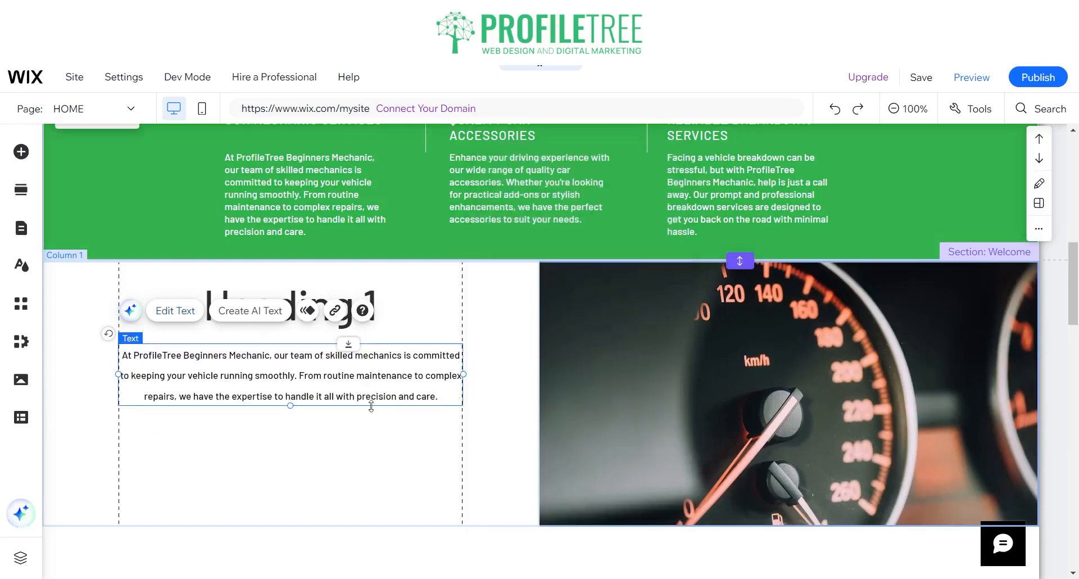
pyautogui.click(365, 444)
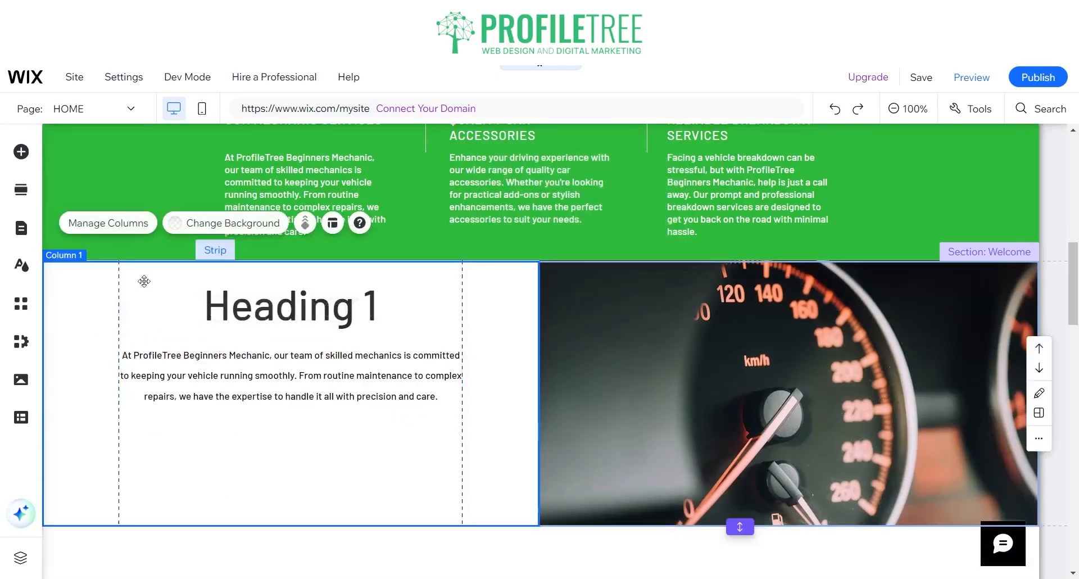
# Step: Add the dark "View More" button centered below the paragraph in the white column
pyautogui.click(21, 152)
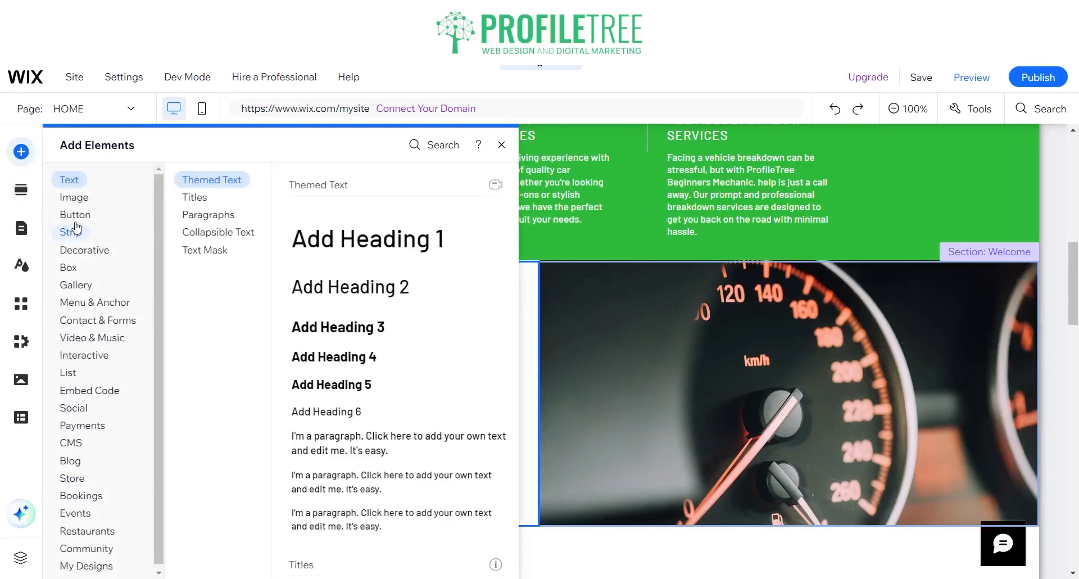
pyautogui.click(74, 215)
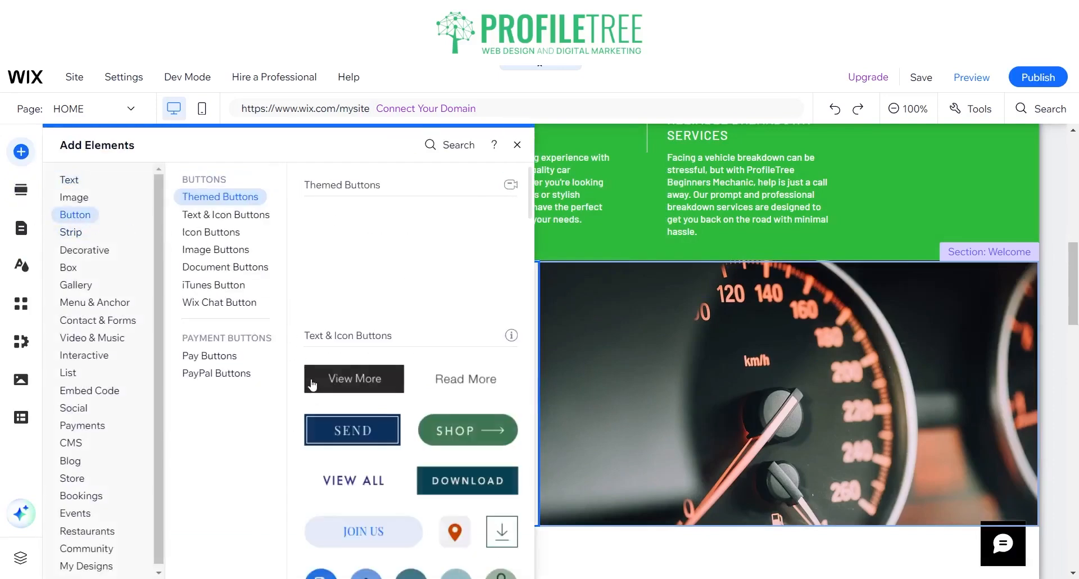
pyautogui.moveTo(312, 384); pyautogui.dragTo(282, 448)
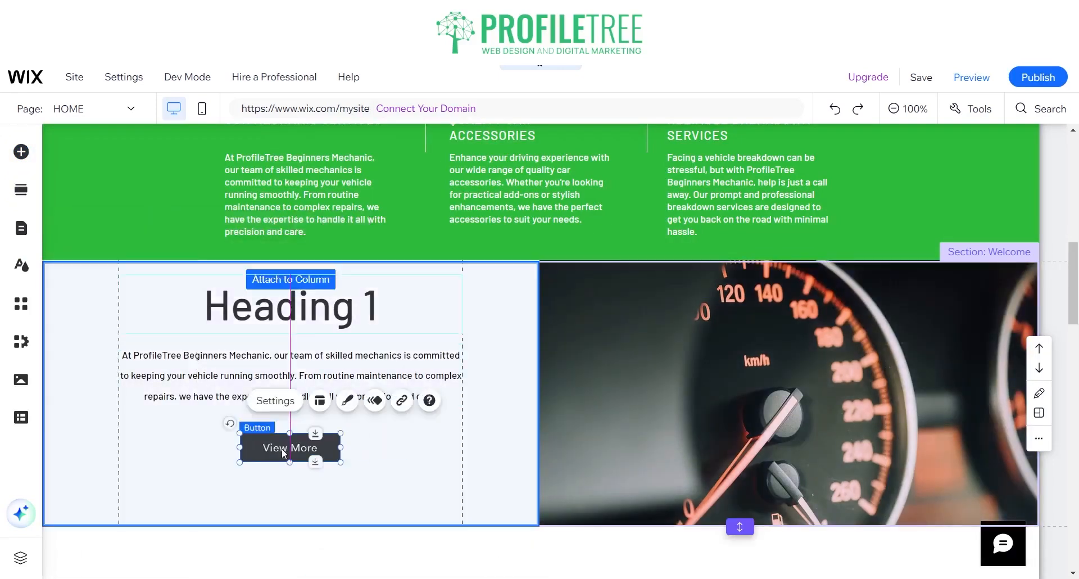
pyautogui.click(356, 490)
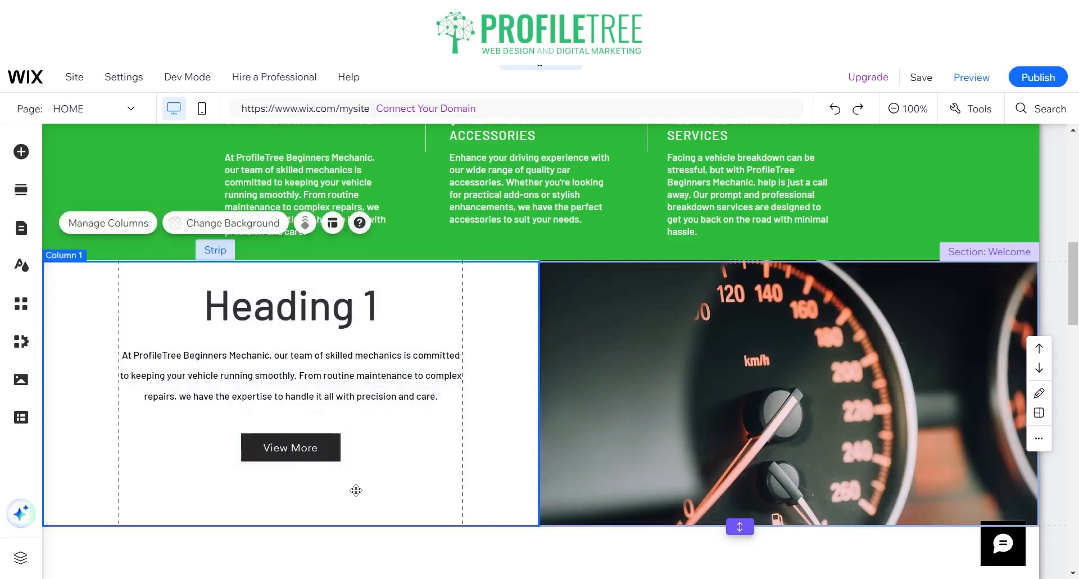
# Step: Examine the link options for the View More button, including page, web address, section or anchor, and email
pyautogui.click(335, 453)
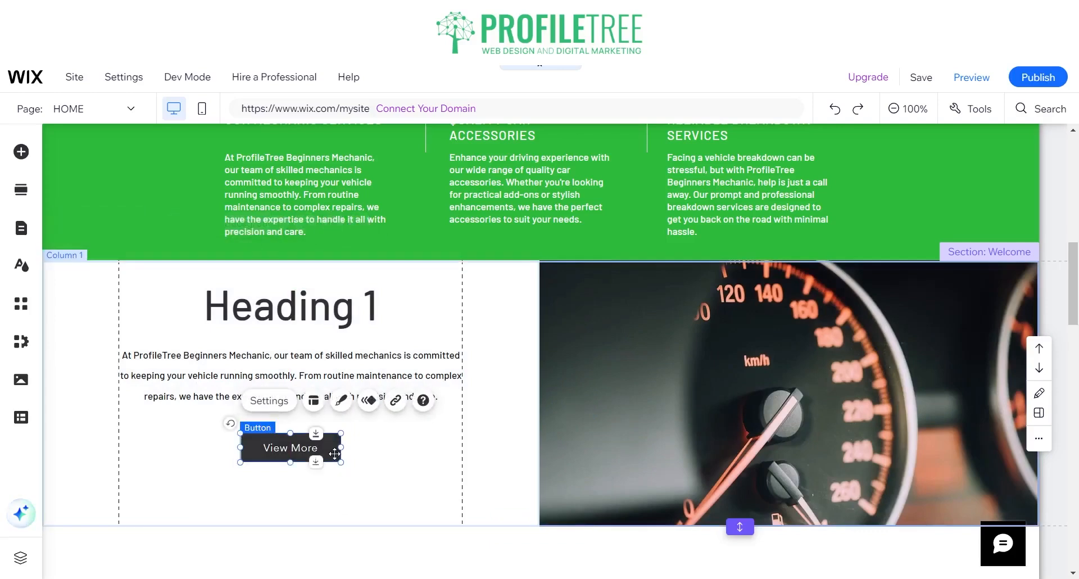
pyautogui.click(395, 400)
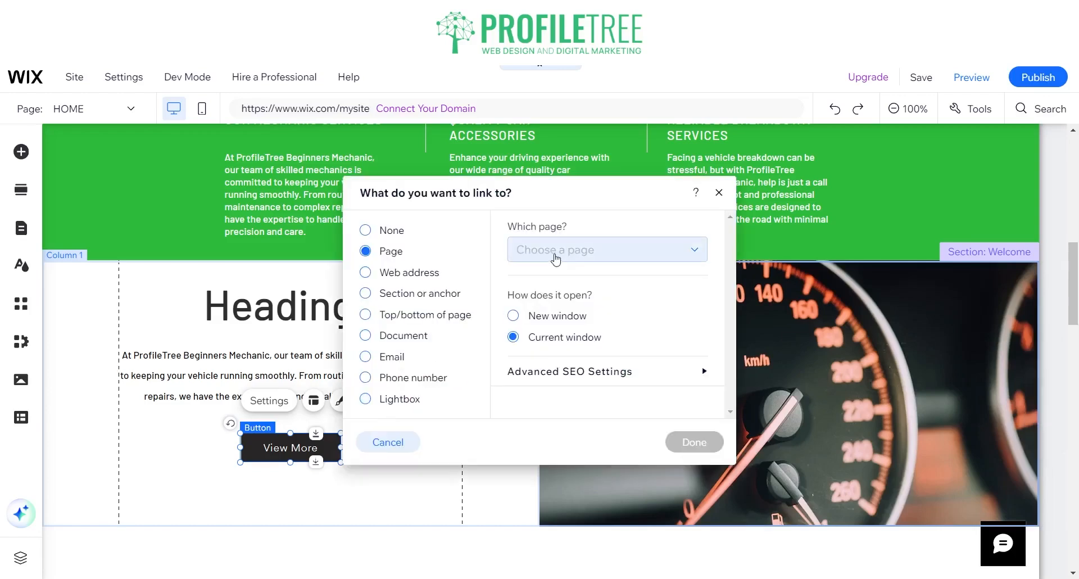
pyautogui.click(403, 274)
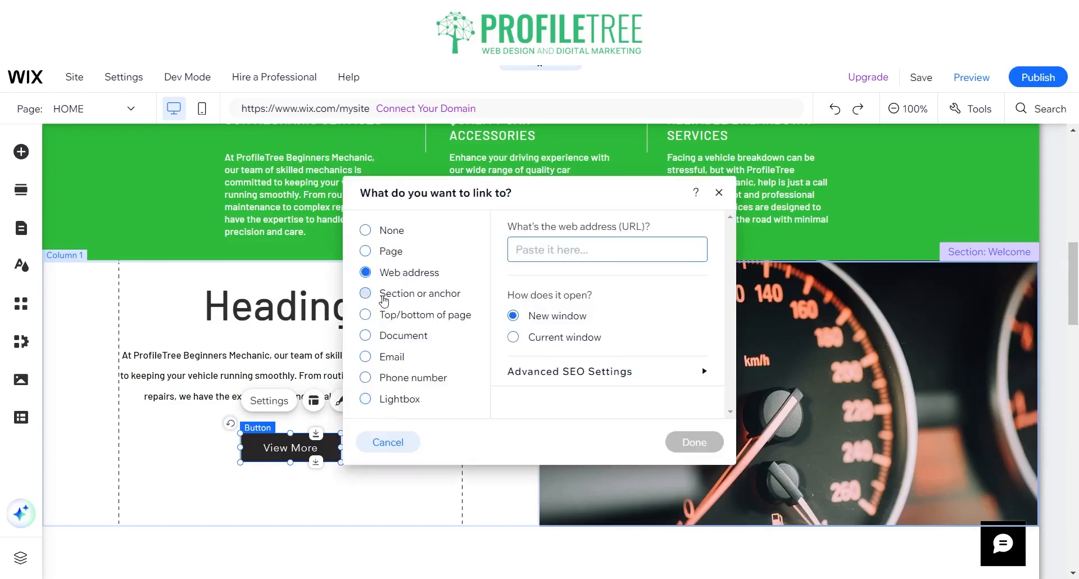
pyautogui.click(384, 298)
pyautogui.click(380, 360)
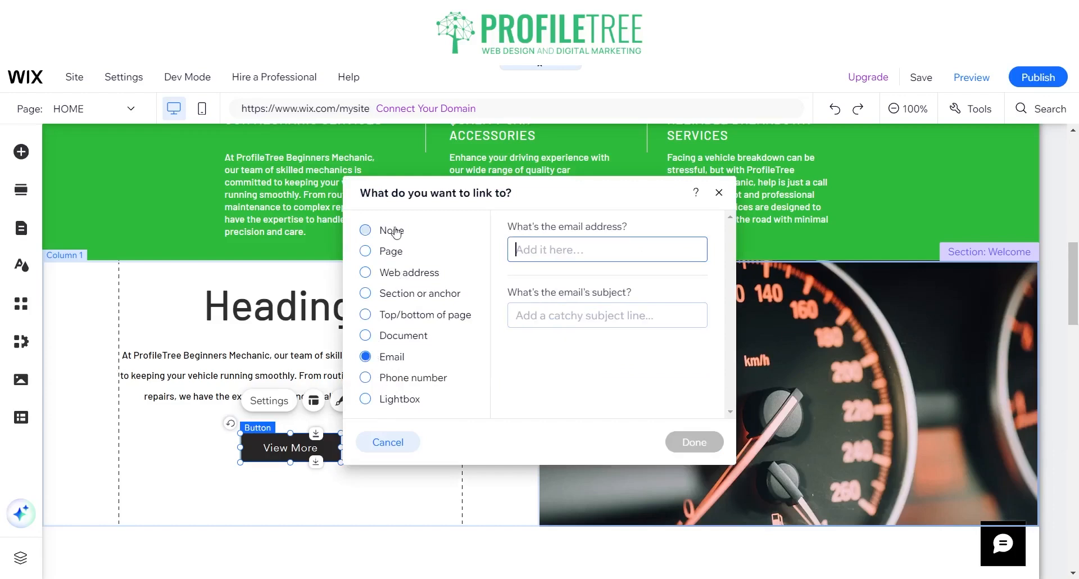
pyautogui.click(719, 193)
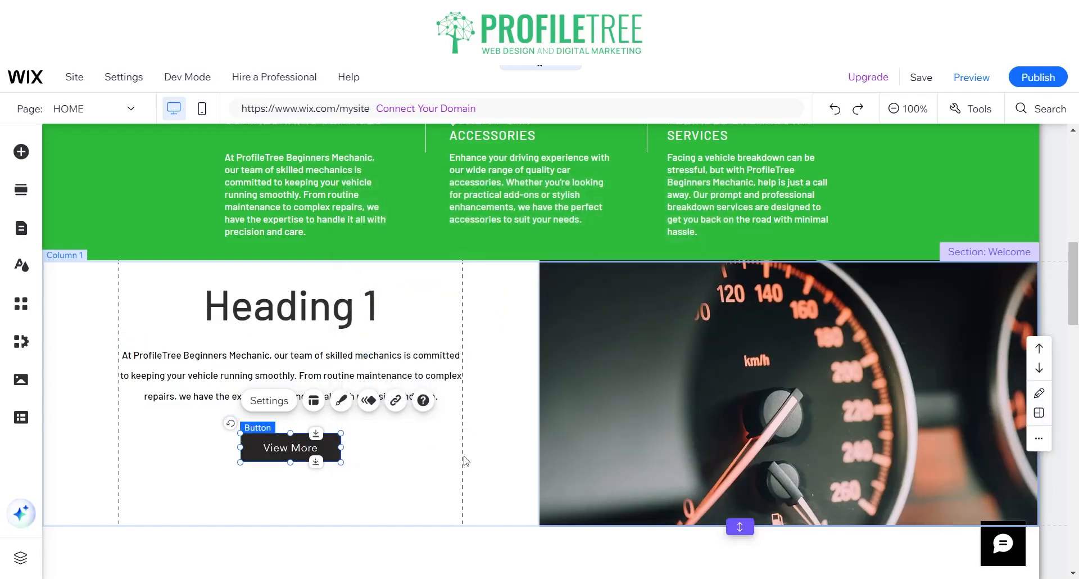
pyautogui.click(418, 475)
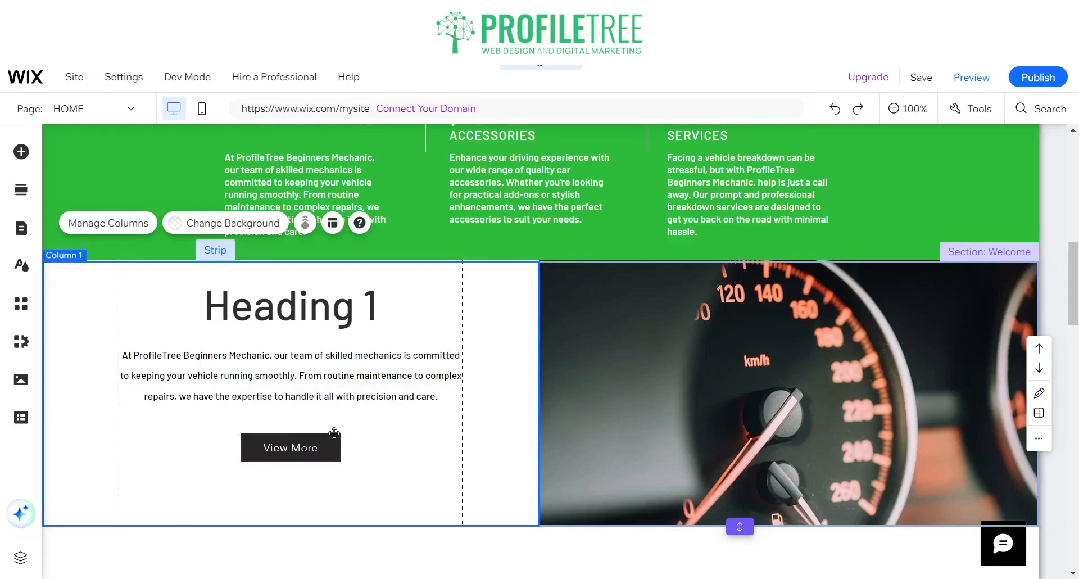
# Step: Review the whole home page from the header through the sections to the footer
pyautogui.scroll(10, 419, 386)
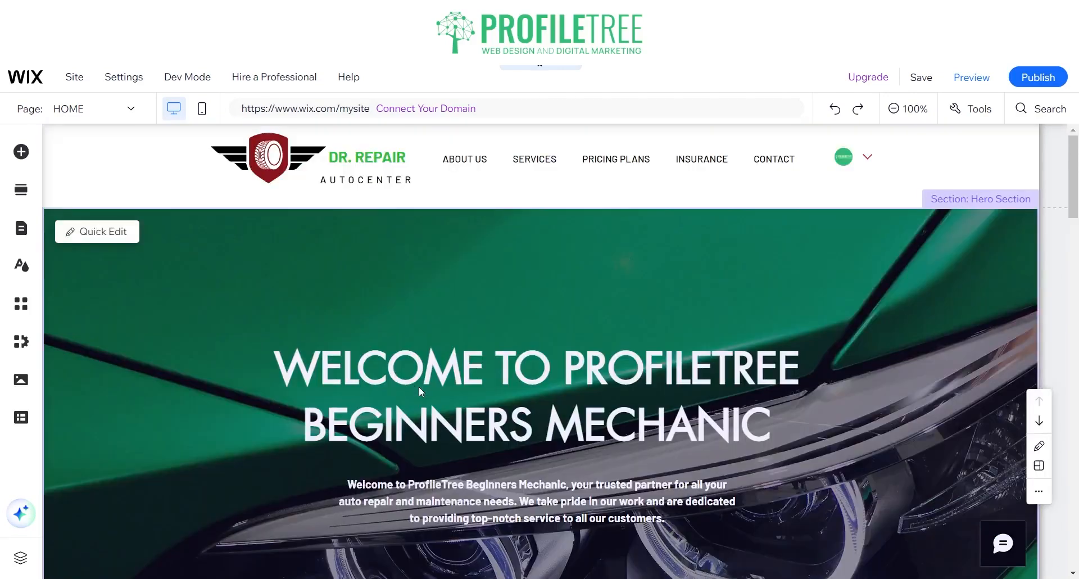
pyautogui.click(264, 190)
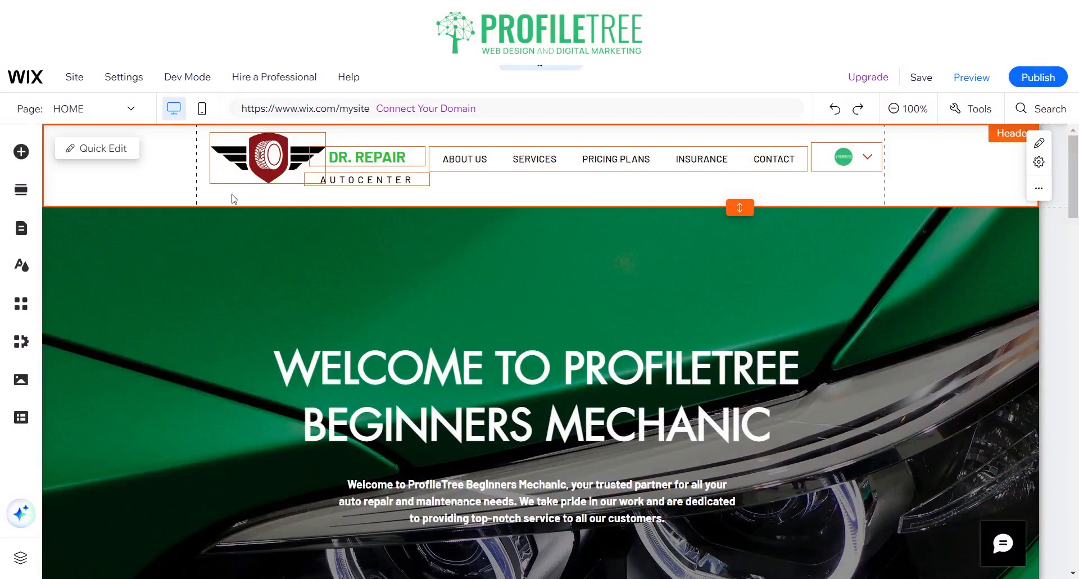
pyautogui.scroll(-15, 571, 207)
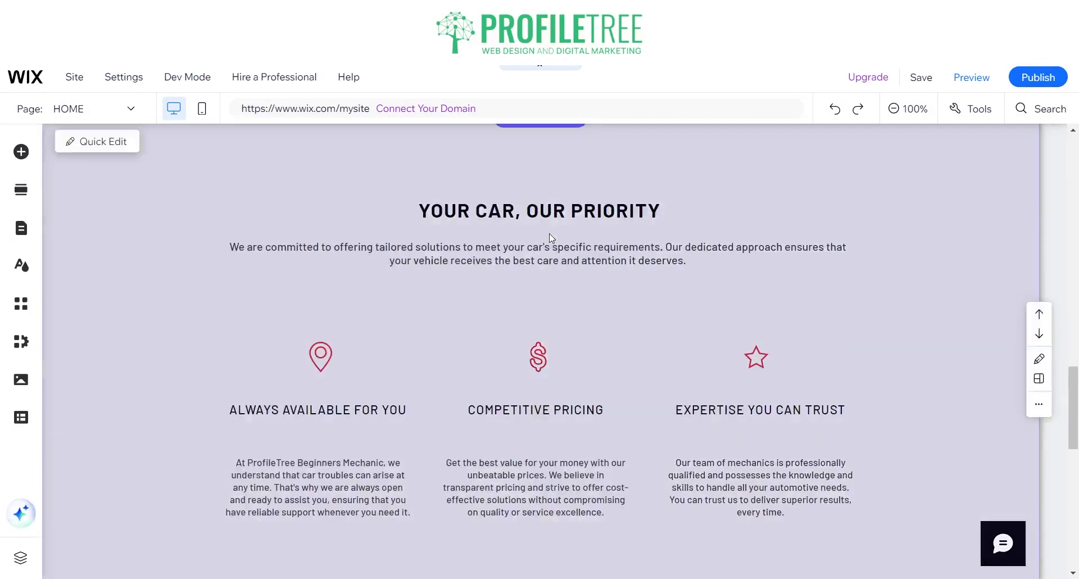
pyautogui.scroll(-5, 412, 352)
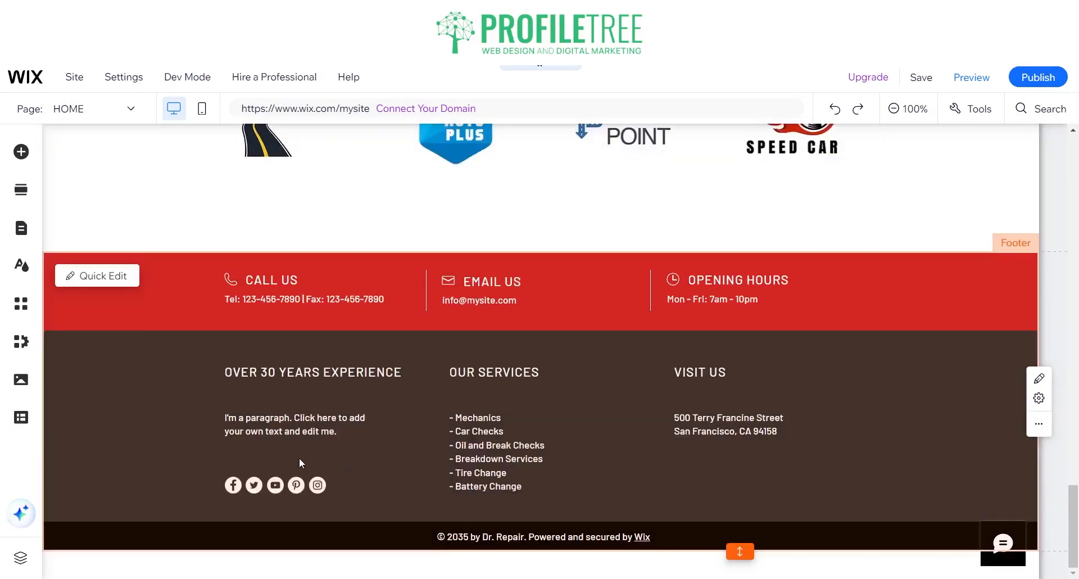
pyautogui.click(245, 426)
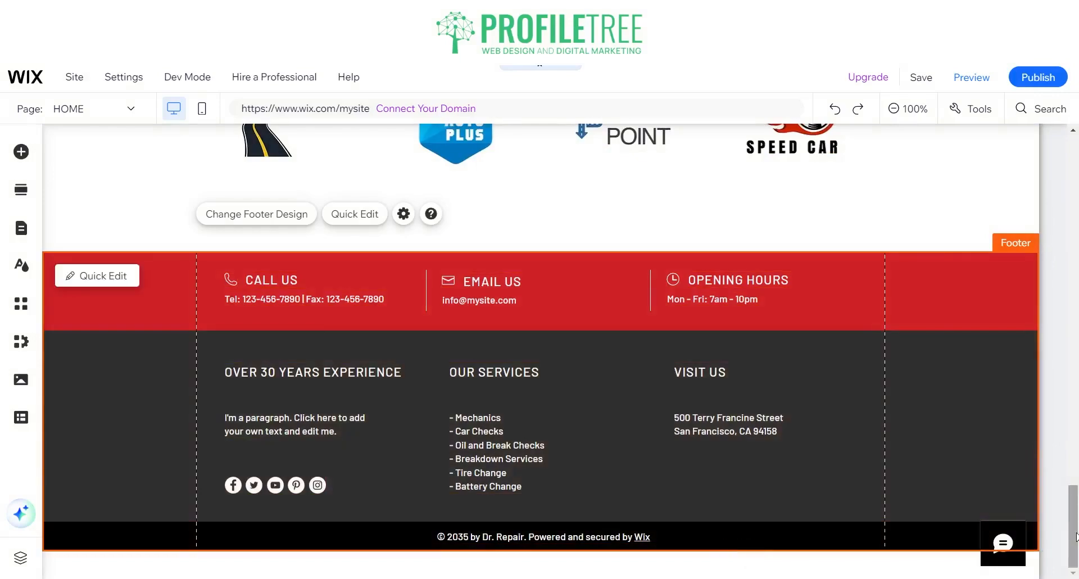
pyautogui.moveTo(1073, 515); pyautogui.dragTo(1075, 163)
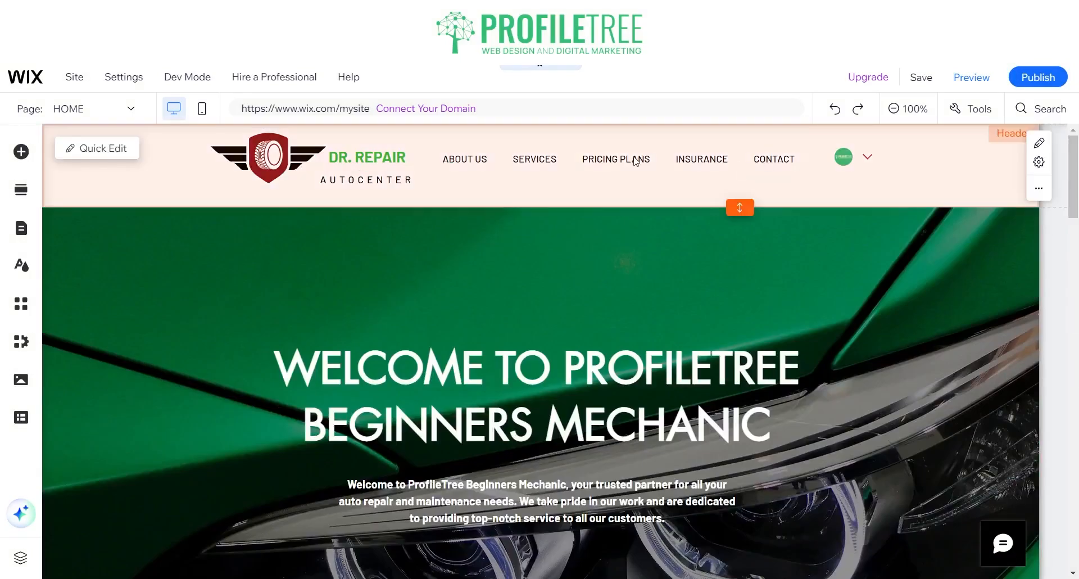
# Step: Delete the "DR. REPAIR" text beside the logo in the header
pyautogui.click(634, 161)
pyautogui.click(633, 160)
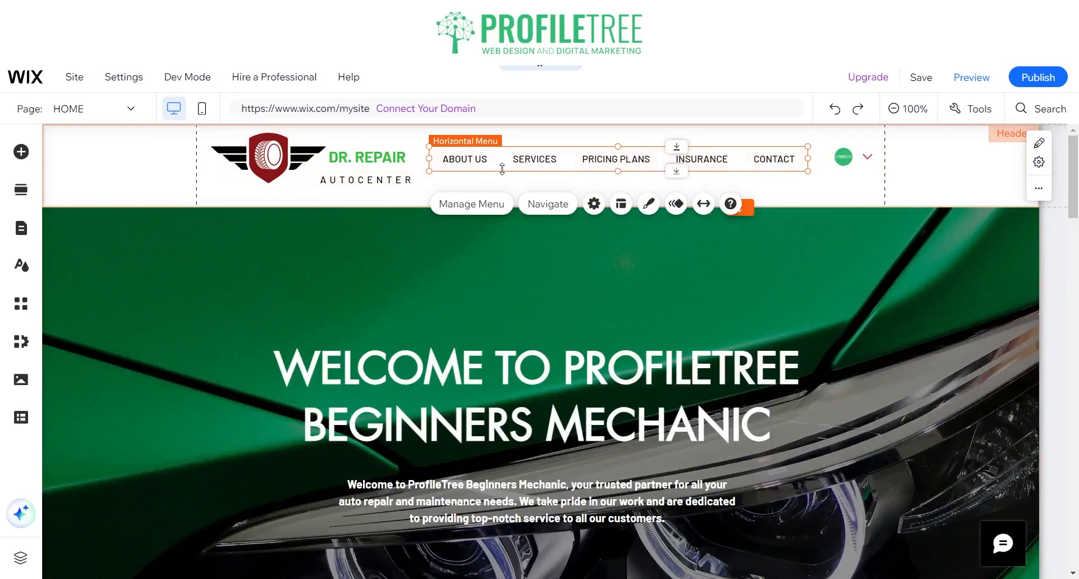
pyautogui.click(371, 162)
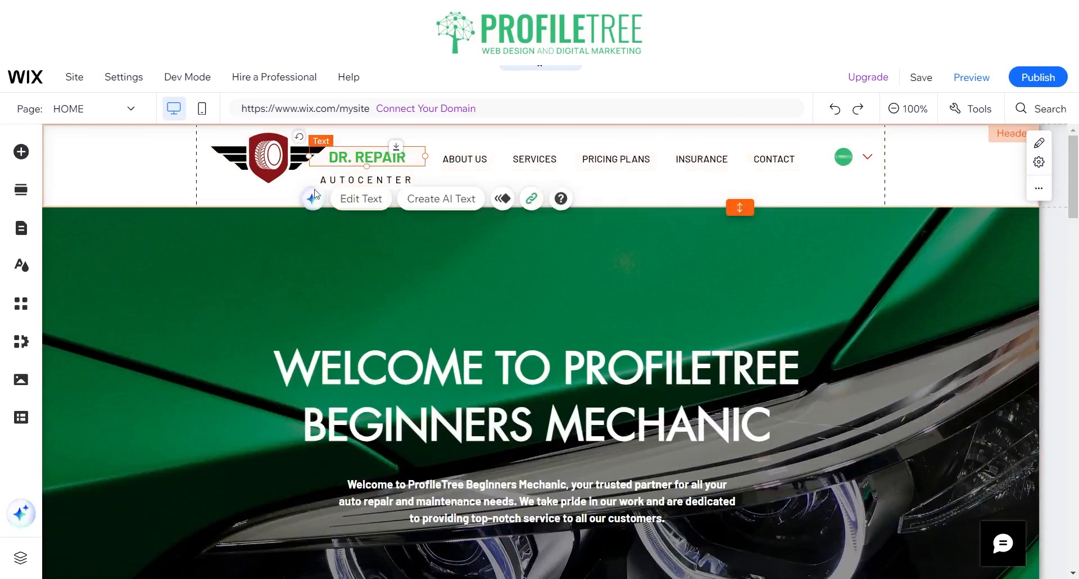
pyautogui.press('Delete')
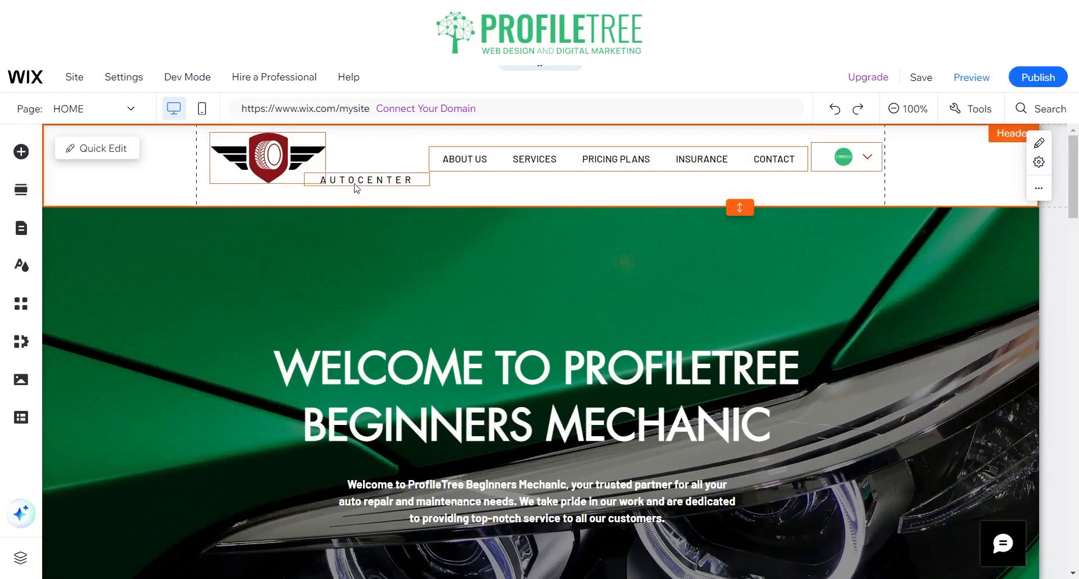
# Step: Delete the "AUTOCENTER" text and the winged tire logo from the header
pyautogui.click(356, 180)
pyautogui.press('Delete')
pyautogui.click(274, 164)
pyautogui.press('Delete')
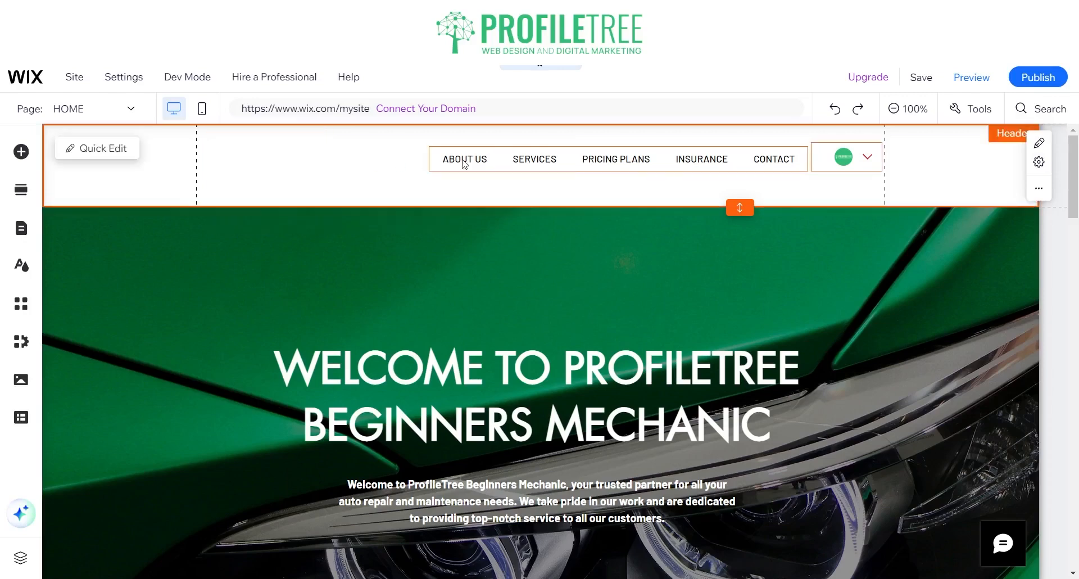
# Step: Enlarge the header, add the blank white Classic strip beneath the navigation menu, and reduce the strip to a thin band
pyautogui.moveTo(739, 207); pyautogui.dragTo(740, 363)
pyautogui.click(20, 152)
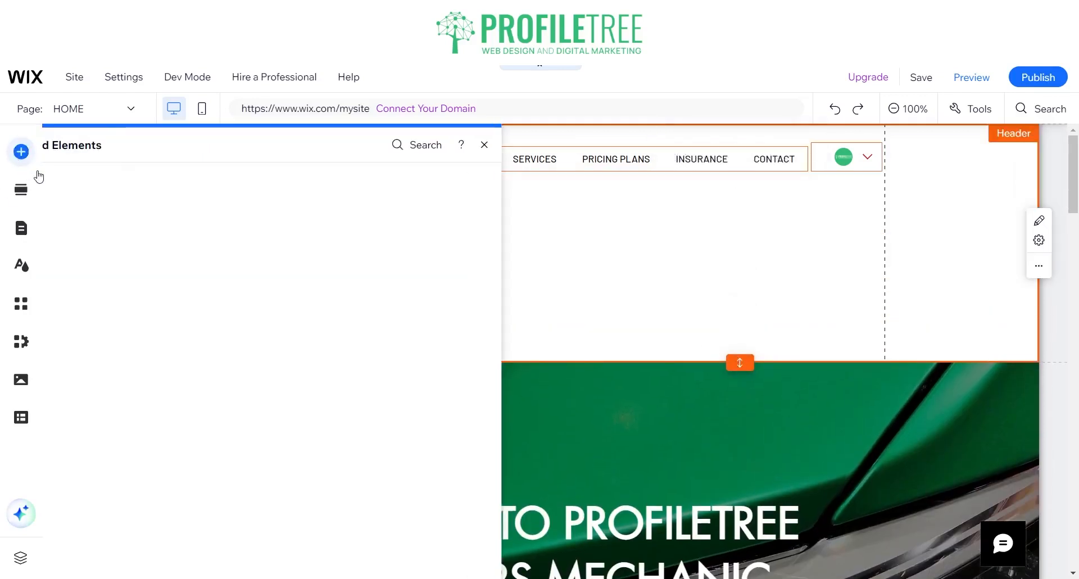
pyautogui.click(70, 235)
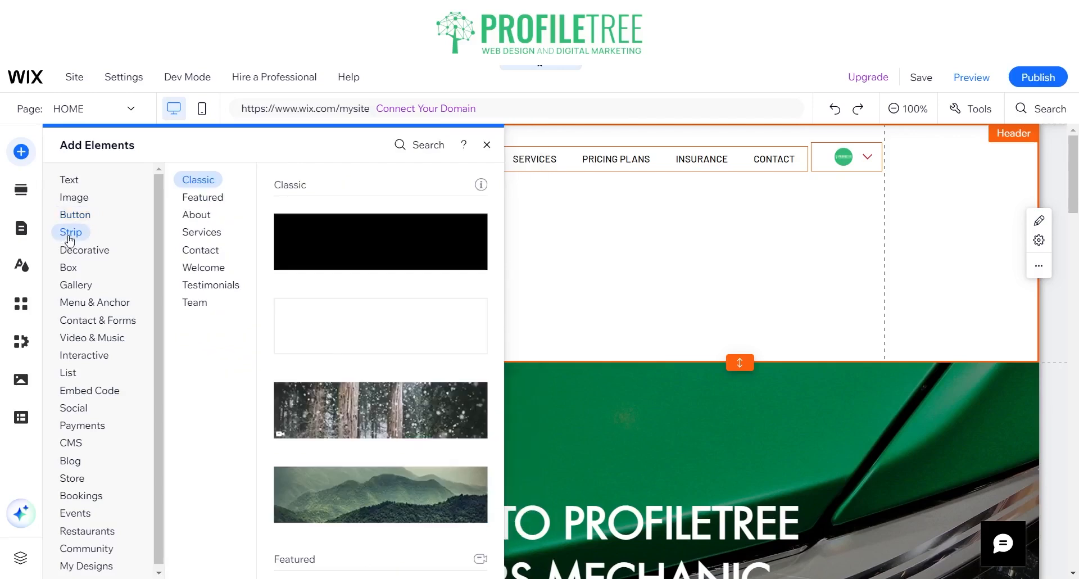
pyautogui.moveTo(329, 337); pyautogui.dragTo(528, 294)
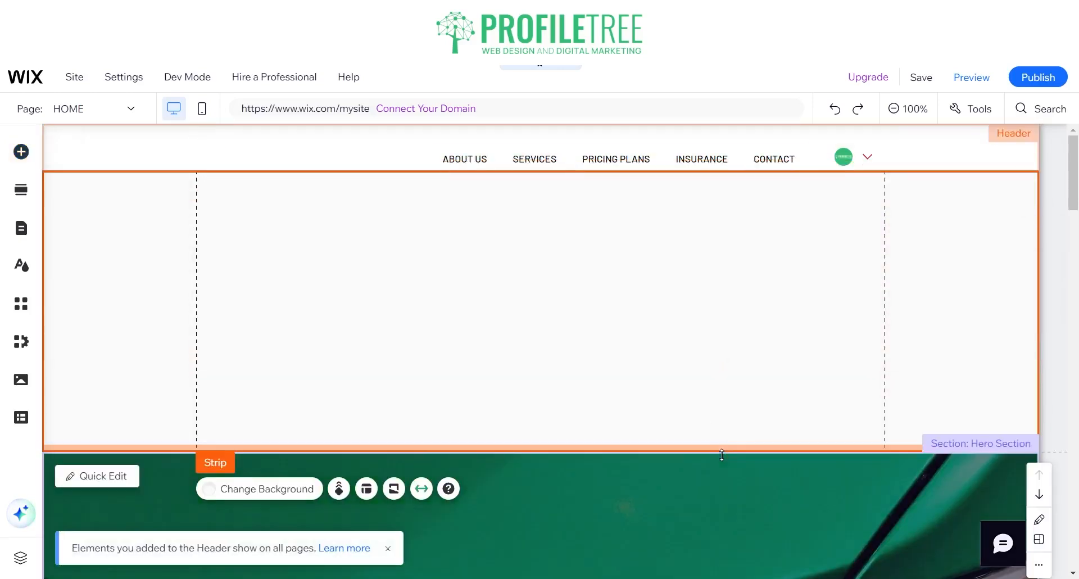
pyautogui.moveTo(682, 402); pyautogui.dragTo(659, 203)
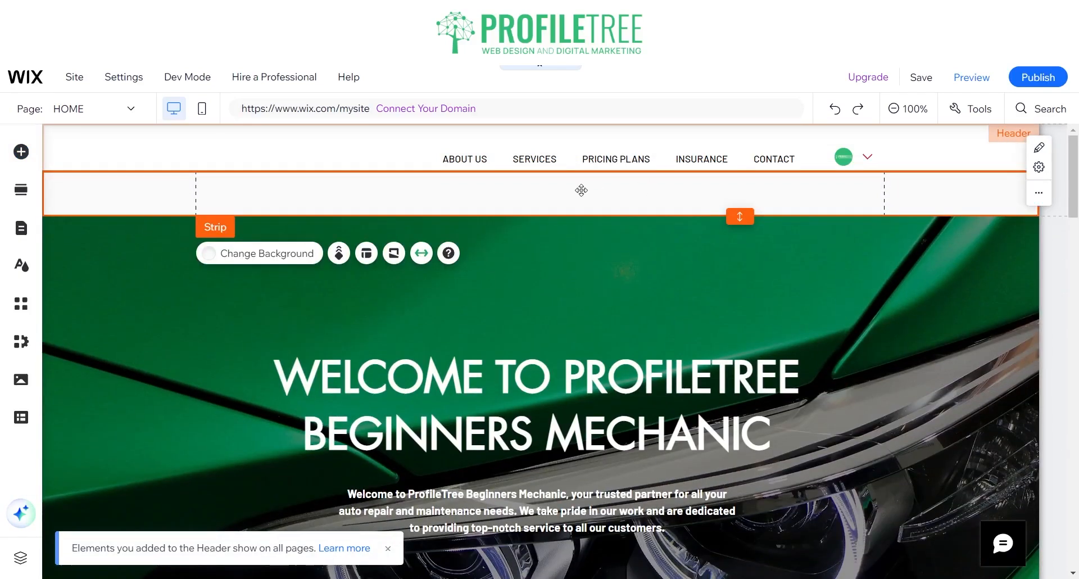
# Step: Split the header strip into two columns and move the navigation menu into its right column
pyautogui.click(366, 253)
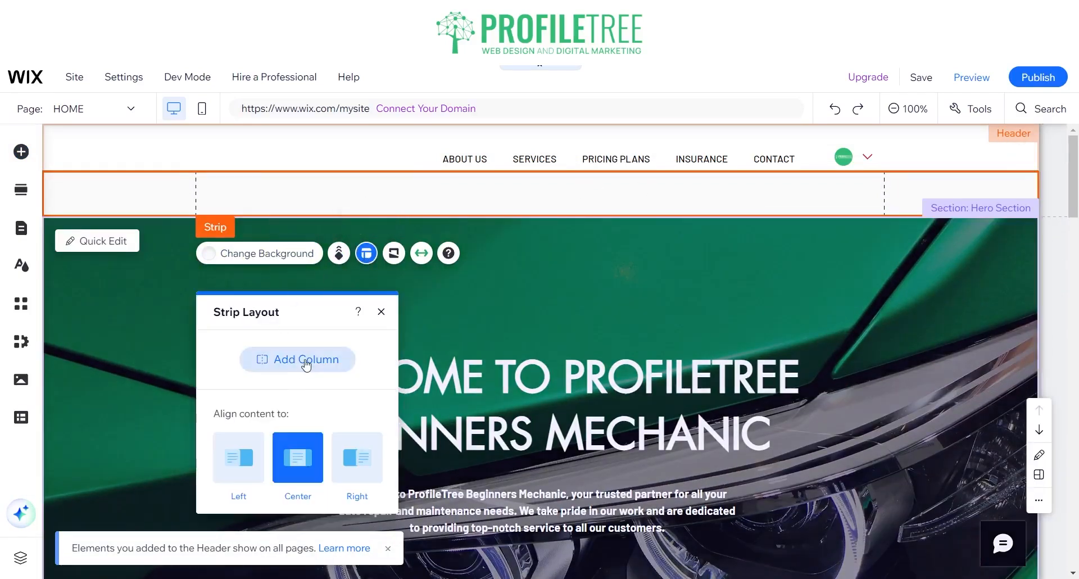
pyautogui.click(533, 262)
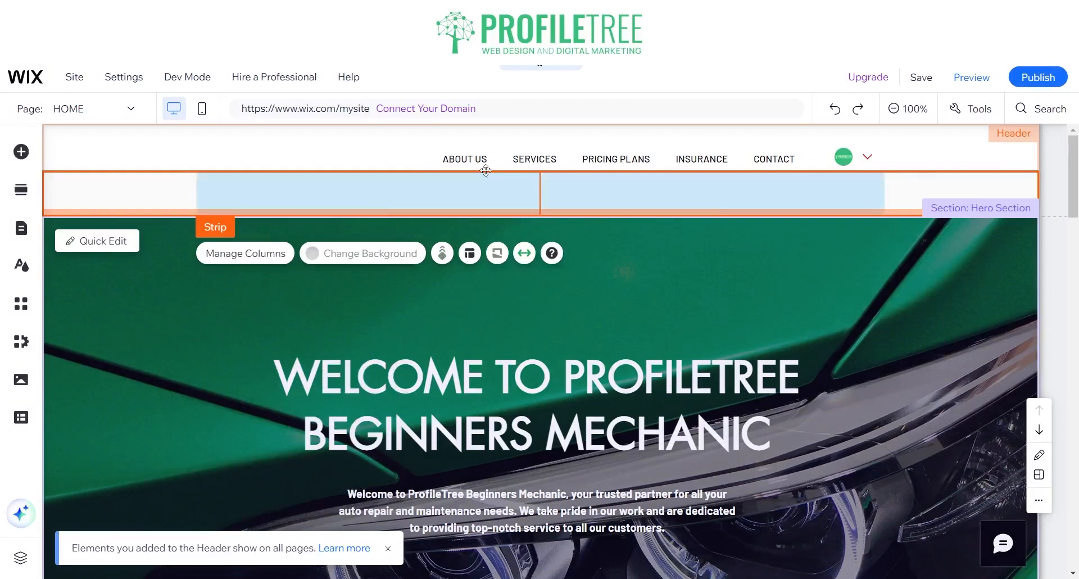
pyautogui.click(569, 161)
pyautogui.moveTo(570, 161); pyautogui.dragTo(735, 190)
# Step: Delete the Login Bar from the header
pyautogui.click(844, 161)
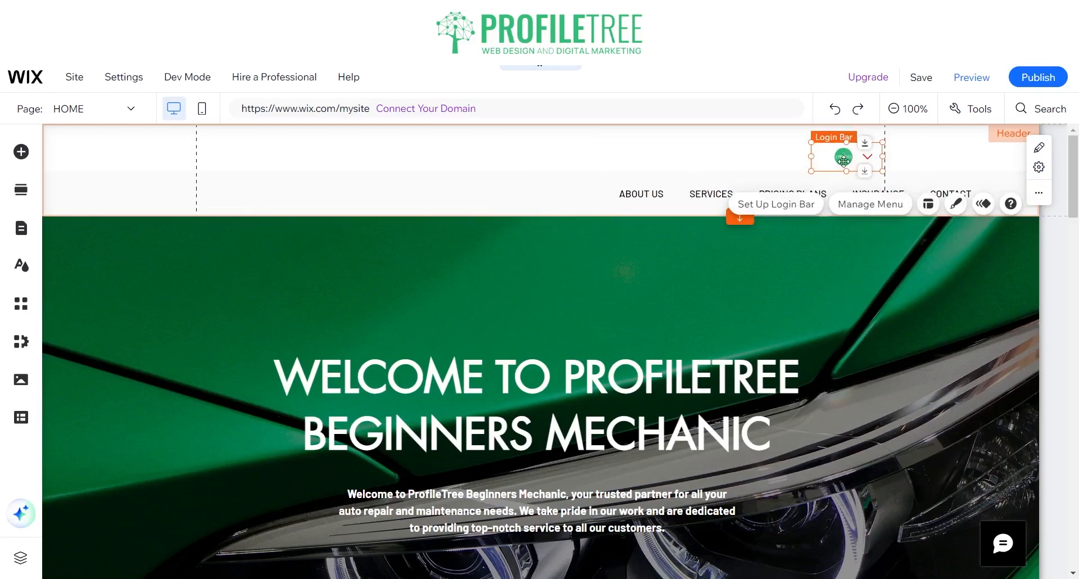
pyautogui.press('Delete')
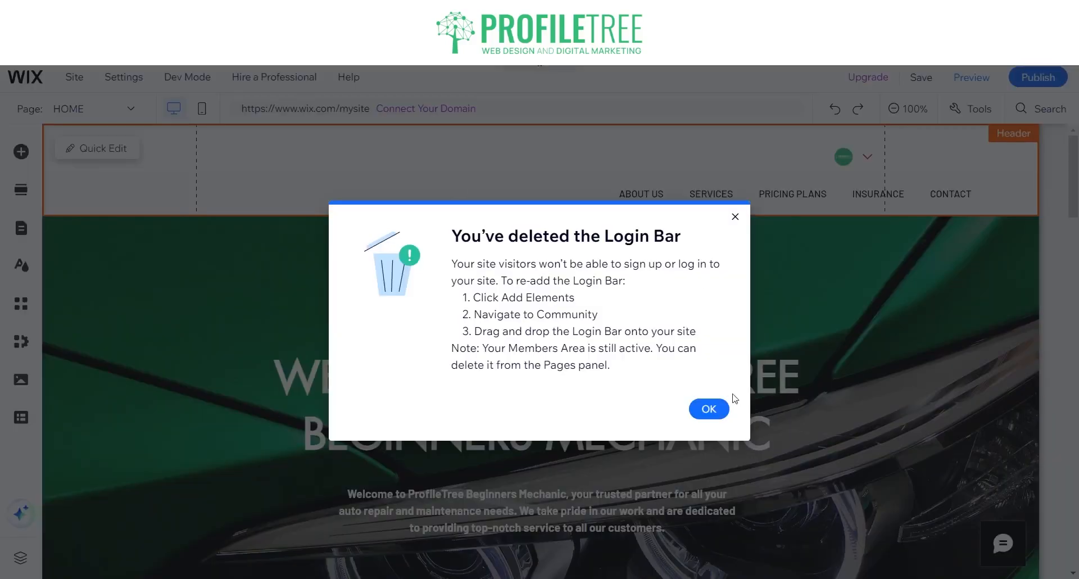
pyautogui.click(729, 410)
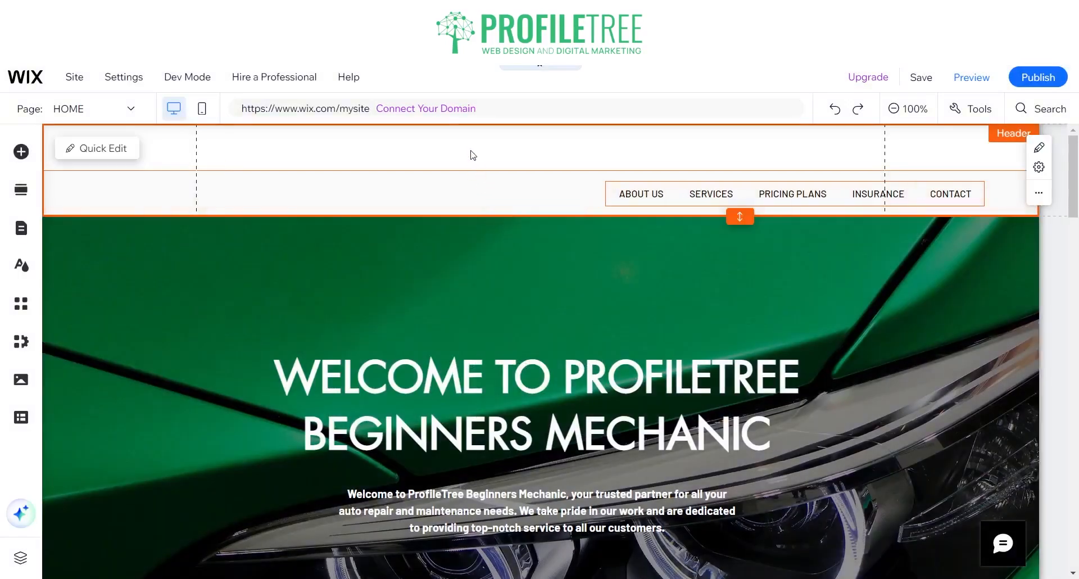
# Step: Move the strip with its menu to the top of the header and shrink the header to the strip's height
pyautogui.click(429, 192)
pyautogui.moveTo(429, 193); pyautogui.dragTo(426, 146)
pyautogui.moveTo(737, 214); pyautogui.dragTo(736, 214)
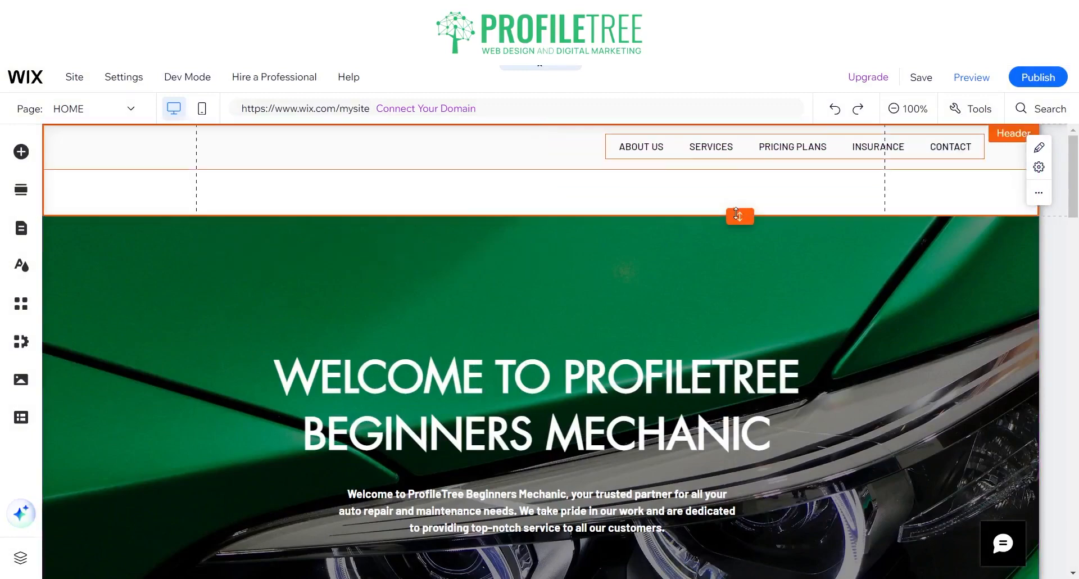
pyautogui.doubleClick(738, 216)
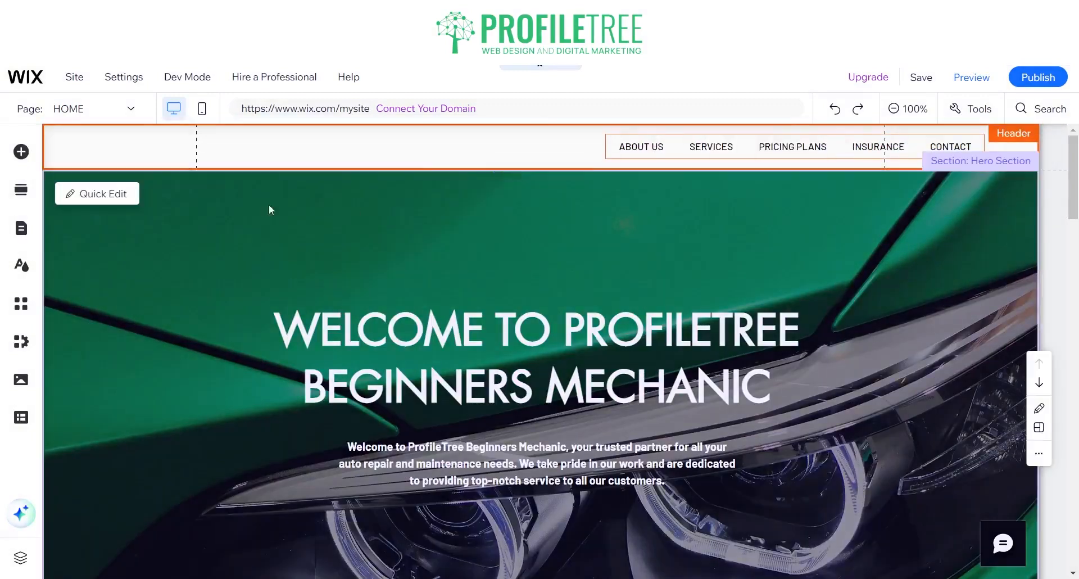
pyautogui.click(263, 244)
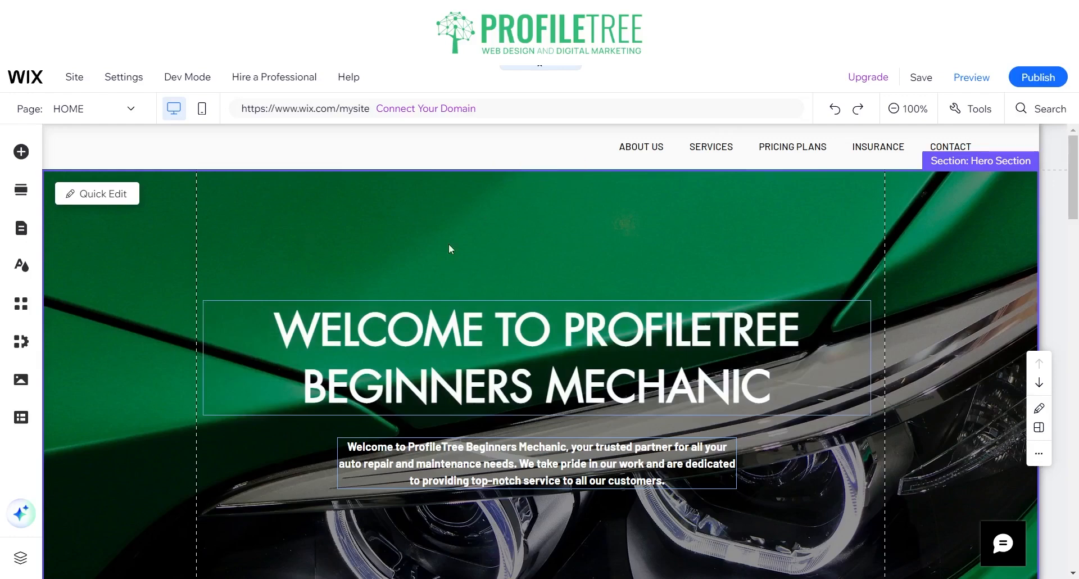
# Step: Align the content of the header strip's first column to the left
pyautogui.click(182, 152)
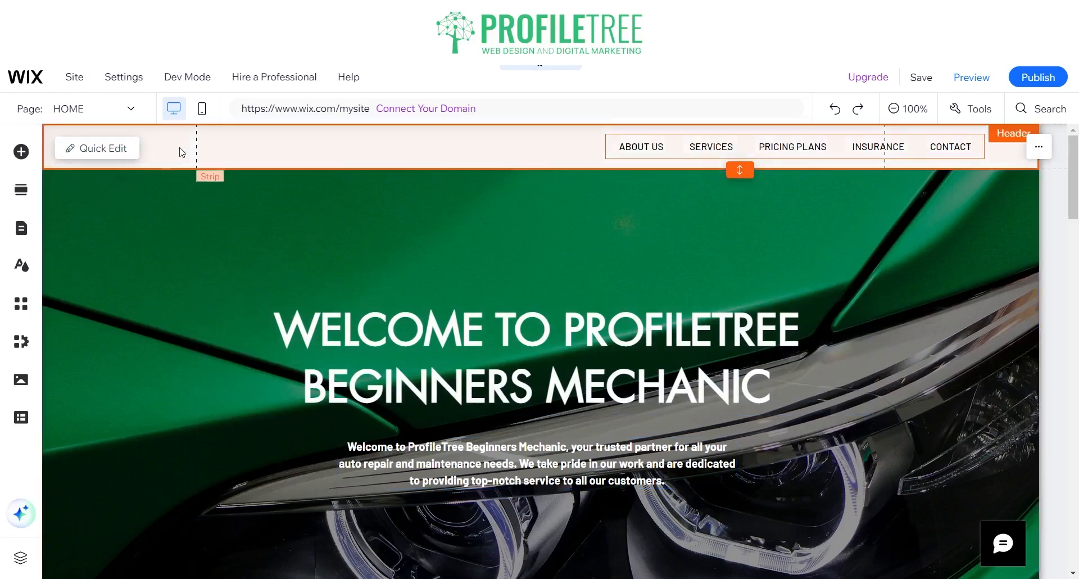
pyautogui.click(281, 145)
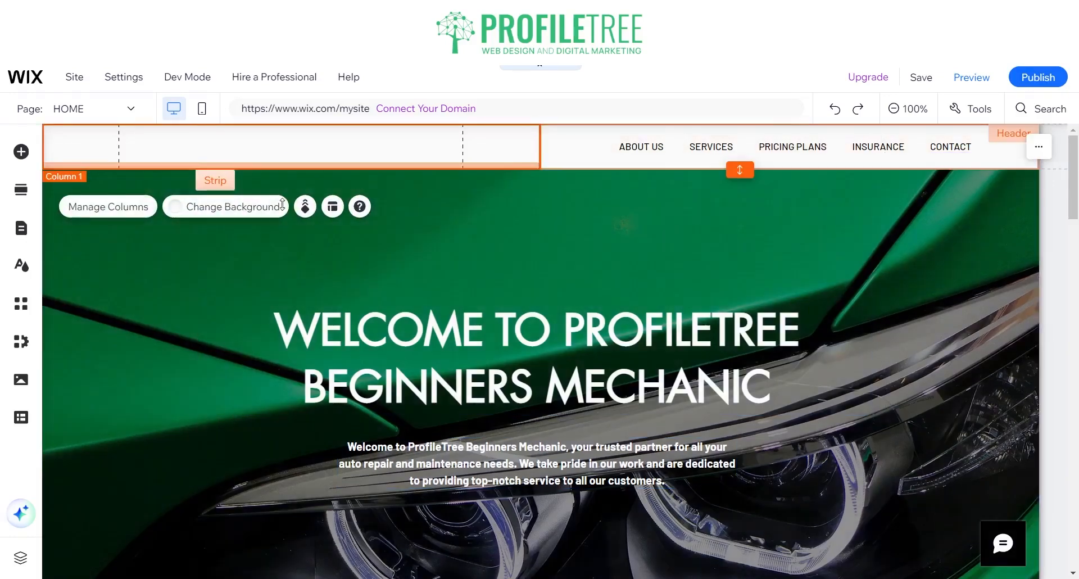
pyautogui.click(332, 207)
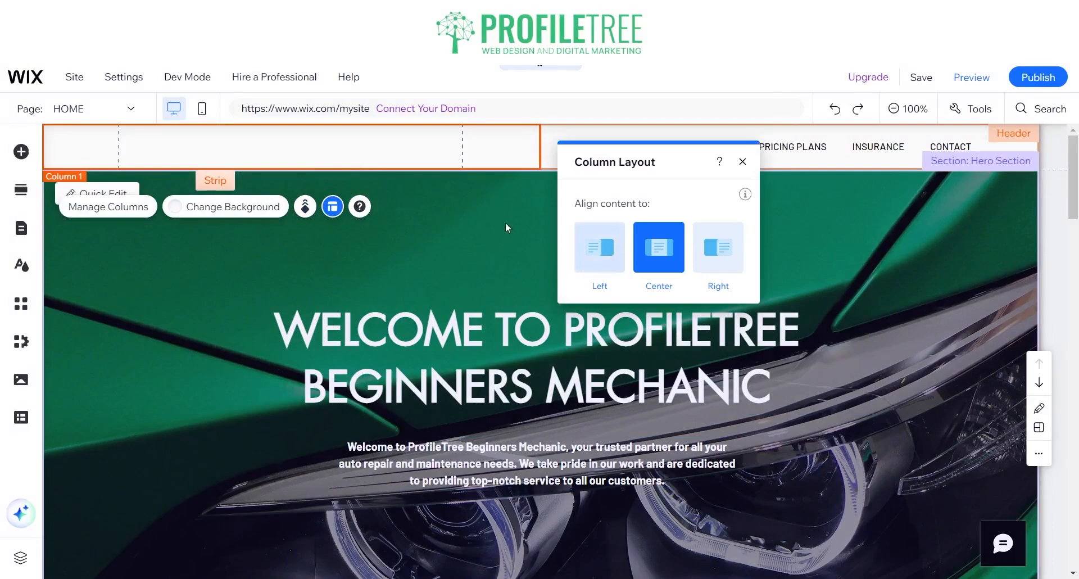
pyautogui.click(613, 256)
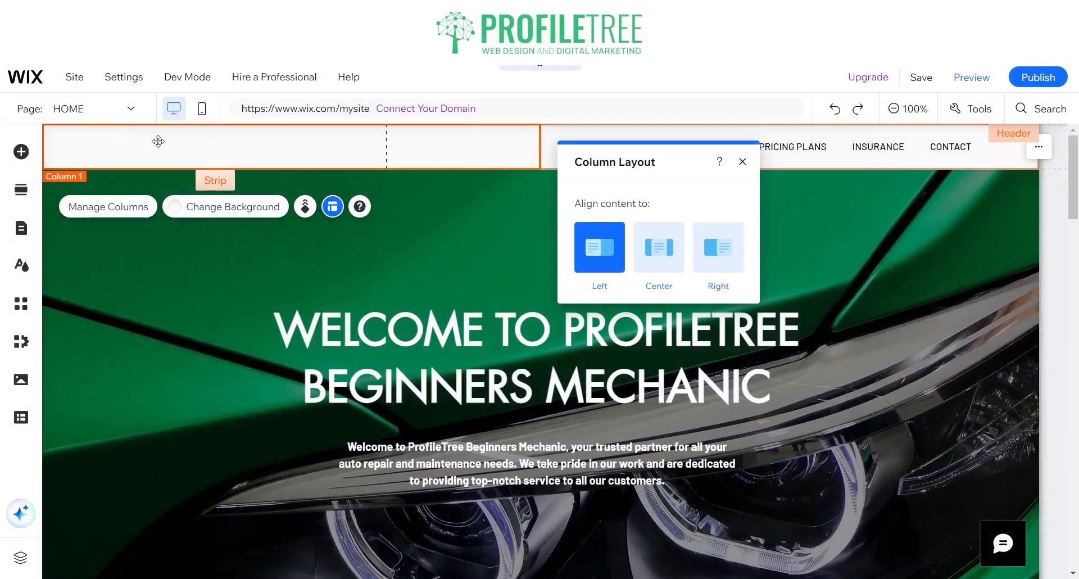
pyautogui.click(743, 161)
pyautogui.click(332, 268)
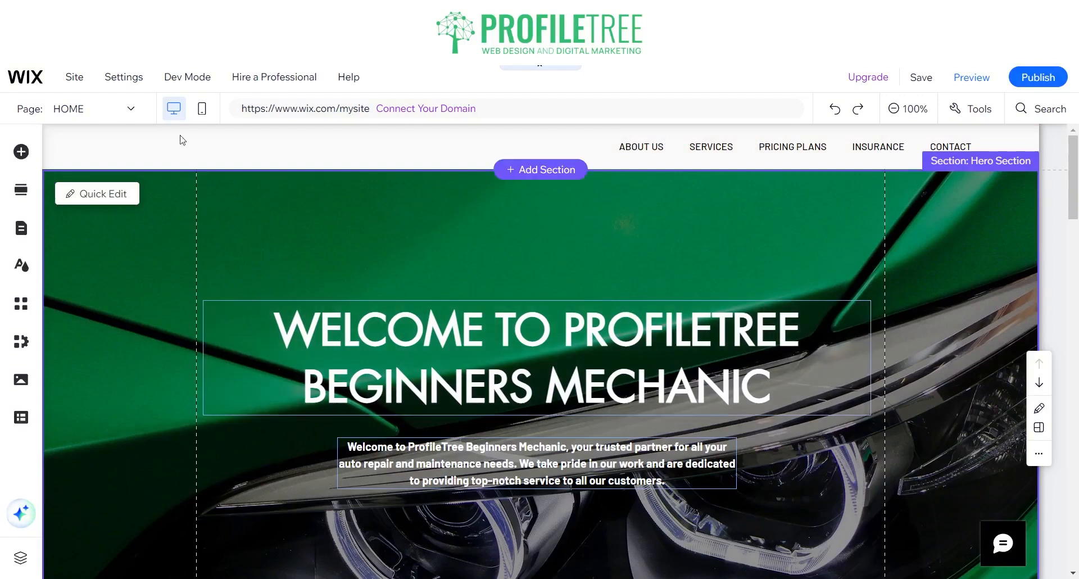
# Step: Examine the site's list of pages and the pages arranged in the Site Menu
pyautogui.click(82, 109)
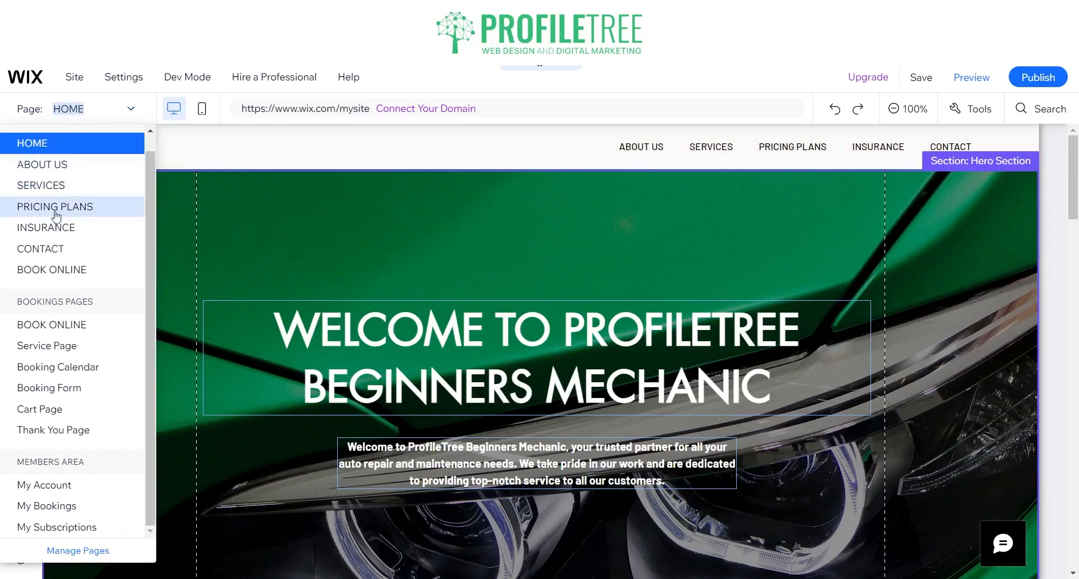
pyautogui.click(76, 553)
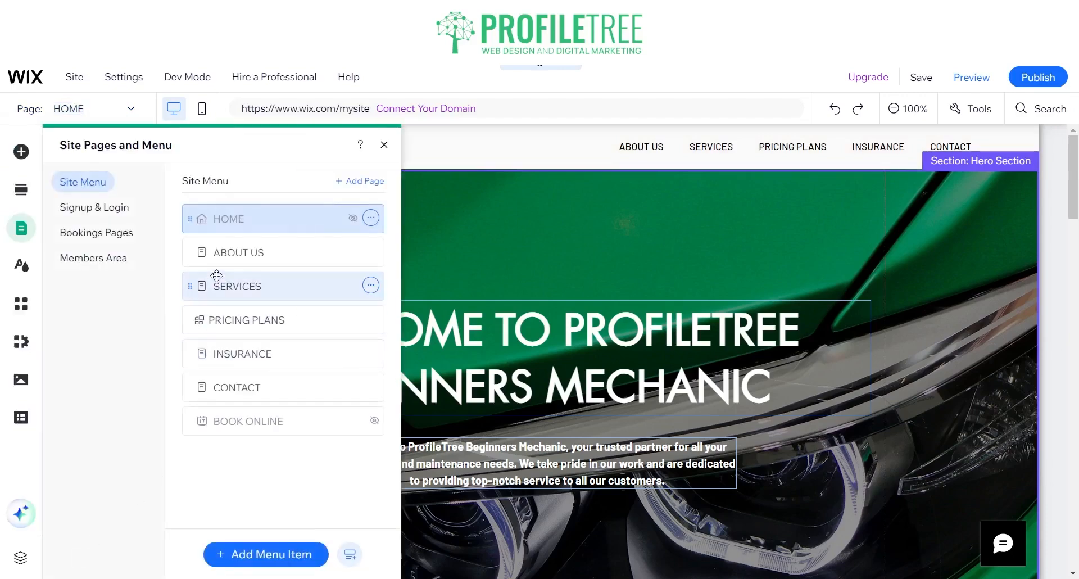
pyautogui.click(385, 146)
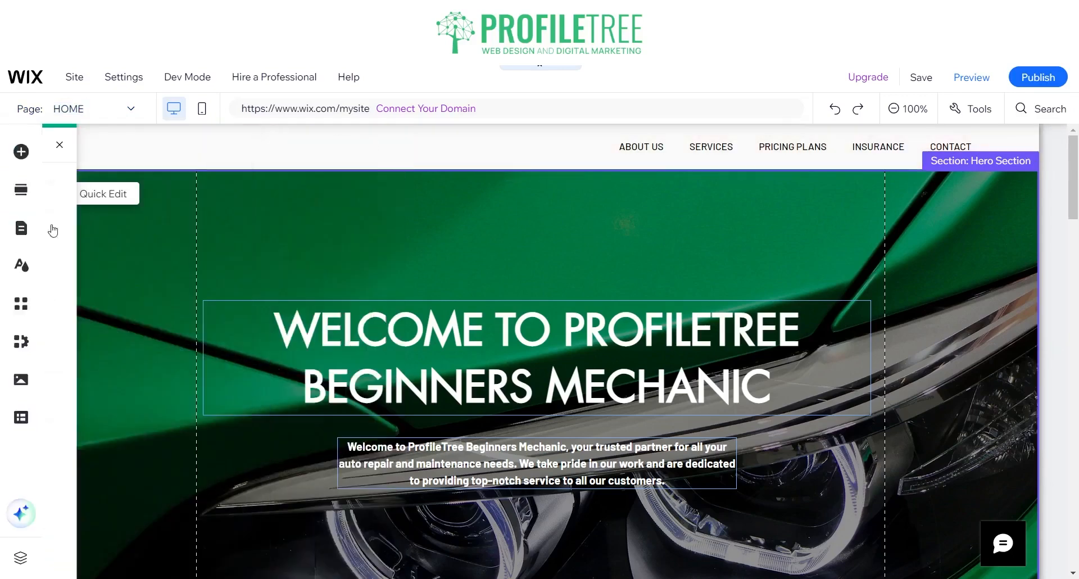